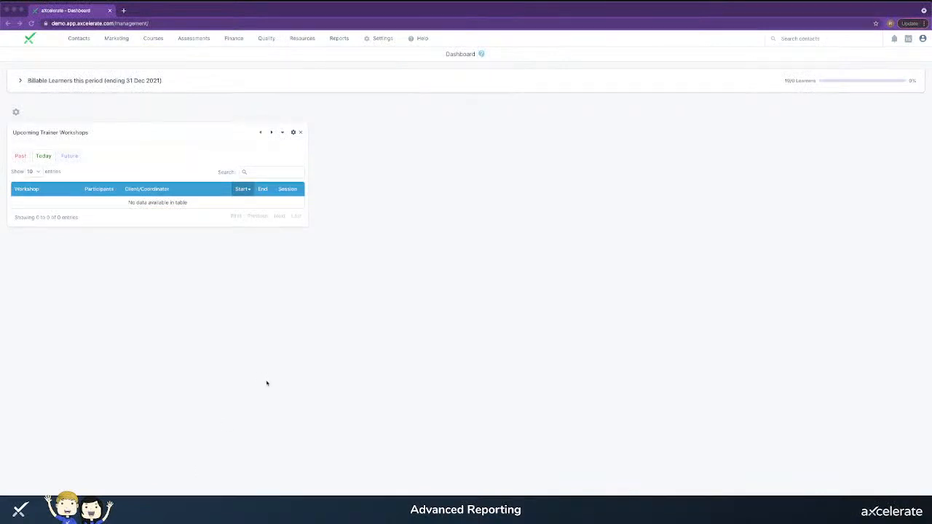
Open the warehoused version of the Class Enrolments report from the Accredited Training reports in the Report Builder
{"action": "left_click", "coordinate": [342, 40]}
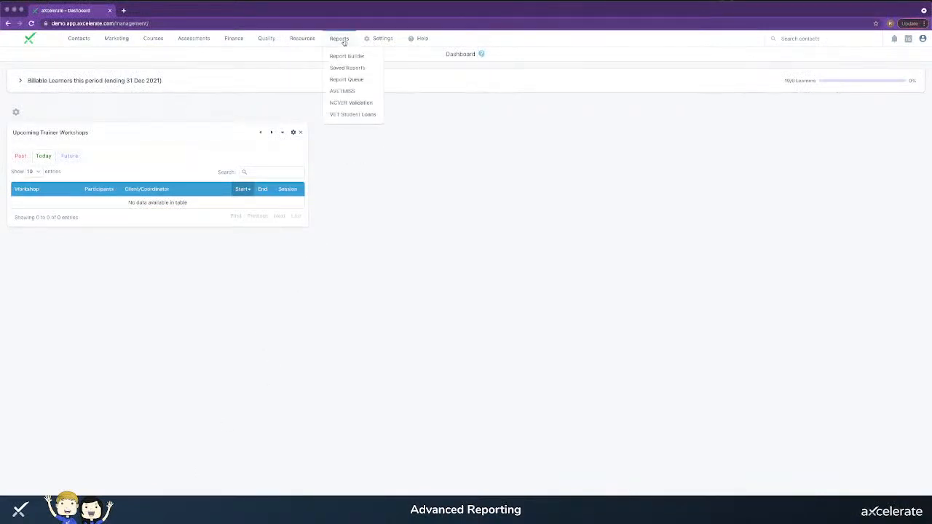
{"action": "left_click", "coordinate": [347, 56]}
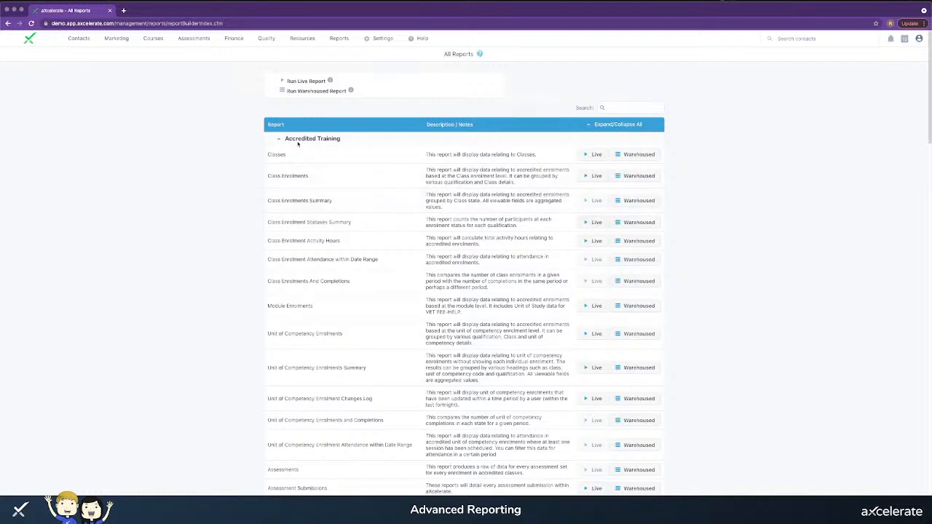
{"action": "left_click_drag", "start_coordinate": [268, 177], "coordinate": [314, 184]}
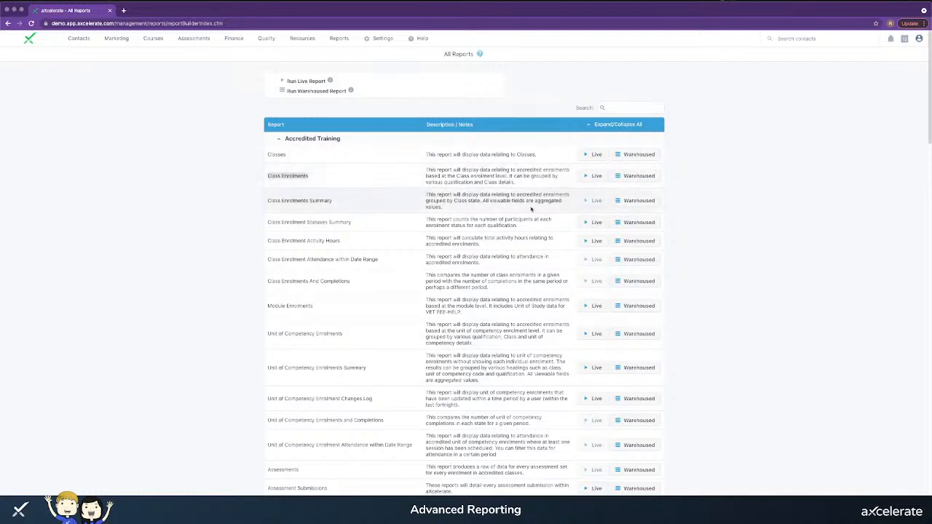
{"action": "left_click", "coordinate": [636, 179]}
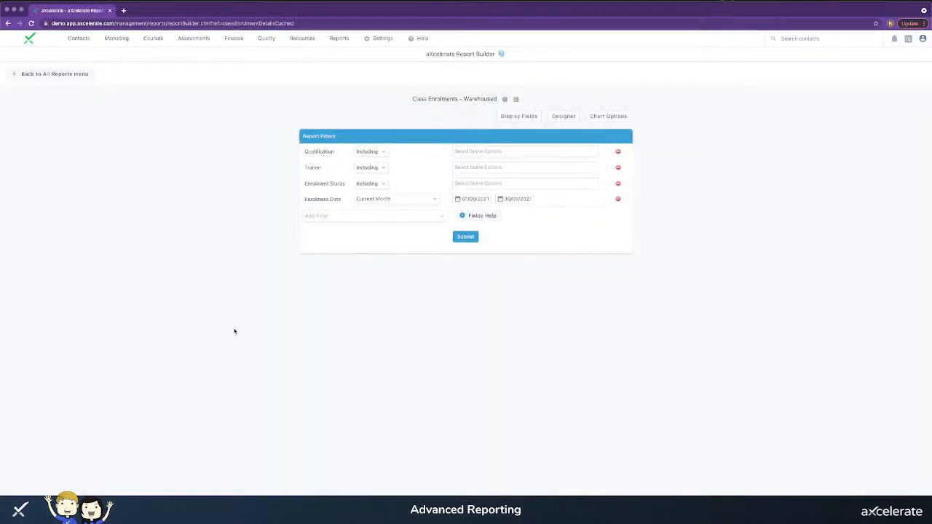
Remove the default Qualification, Trainer, Enrolment Status and Enrolment Date filters from the report
{"action": "left_click", "coordinate": [617, 151]}
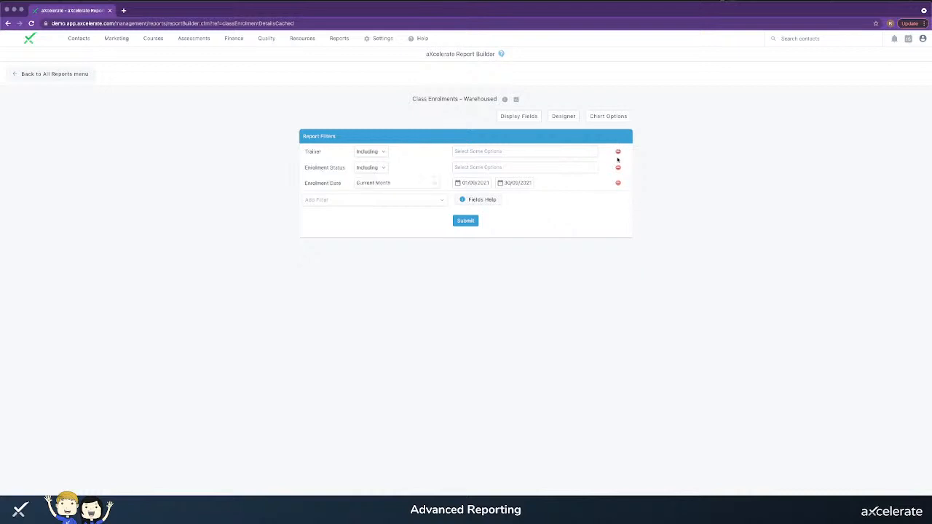
{"action": "left_click", "coordinate": [618, 153]}
{"action": "left_click", "coordinate": [617, 153]}
{"action": "left_click", "coordinate": [583, 152]}
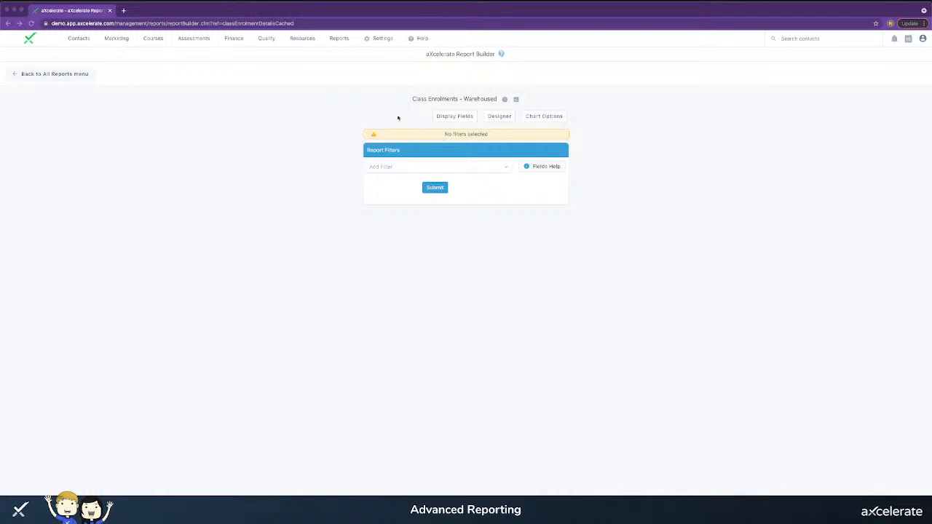
Add a Num of Invoices filter to the report and set it to equal to 0
{"action": "left_click", "coordinate": [418, 169]}
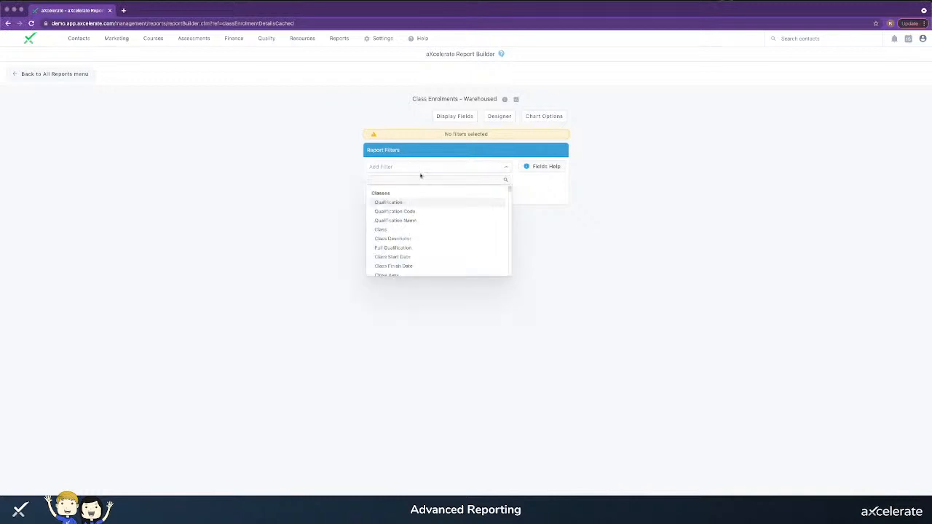
{"action": "type", "text": "num"}
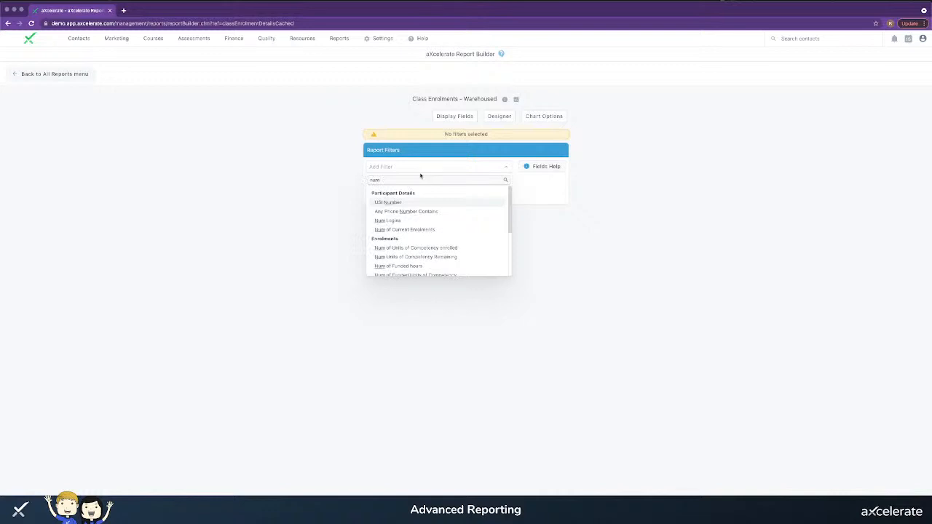
{"action": "scroll", "coordinate": [434, 211], "scroll_direction": "down", "scroll_amount": 3}
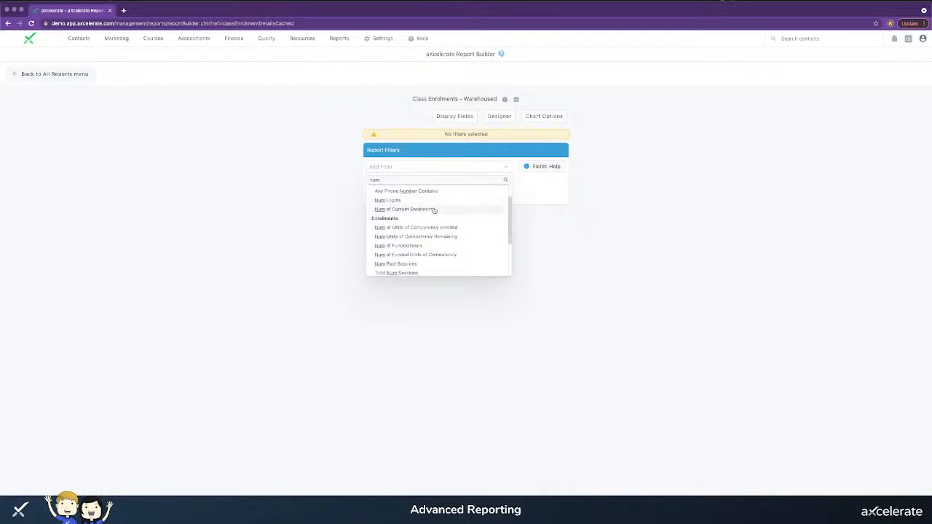
{"action": "scroll", "coordinate": [434, 216], "scroll_direction": "down", "scroll_amount": 2}
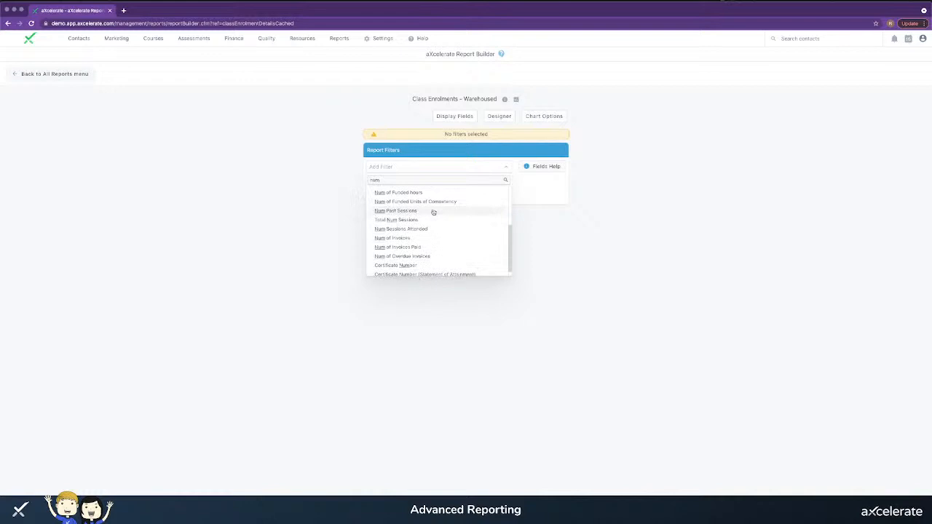
{"action": "left_click", "coordinate": [398, 238]}
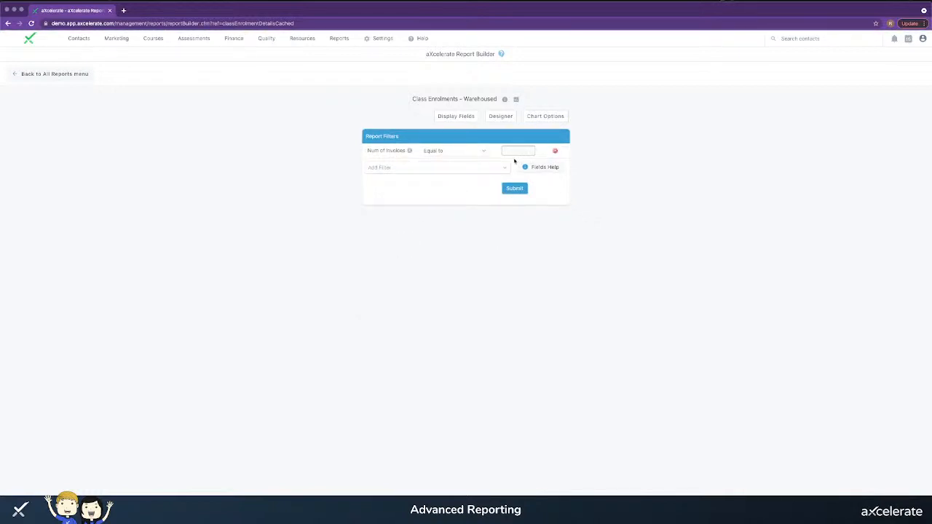
{"action": "type", "text": "0"}
Add an Enrolment Status filter that includes the In Progress status
{"action": "left_click", "coordinate": [492, 170]}
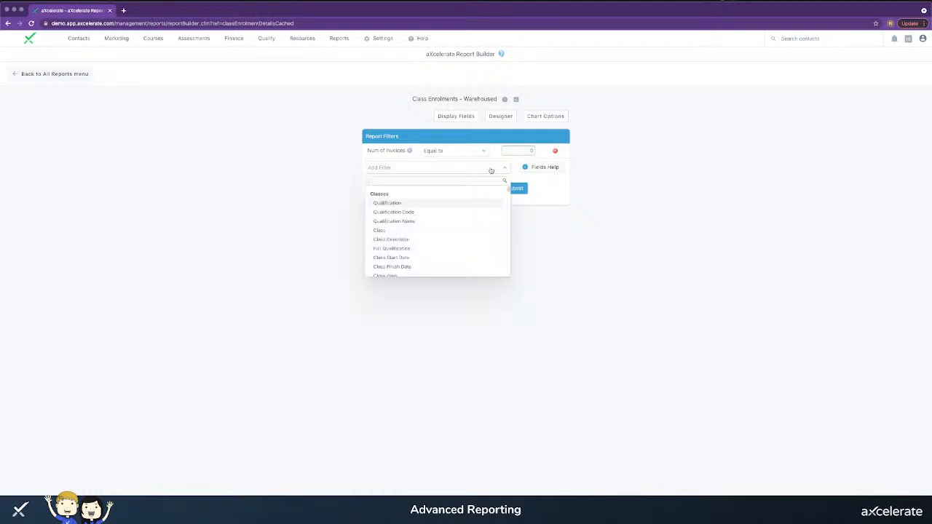
{"action": "type", "text": "status"}
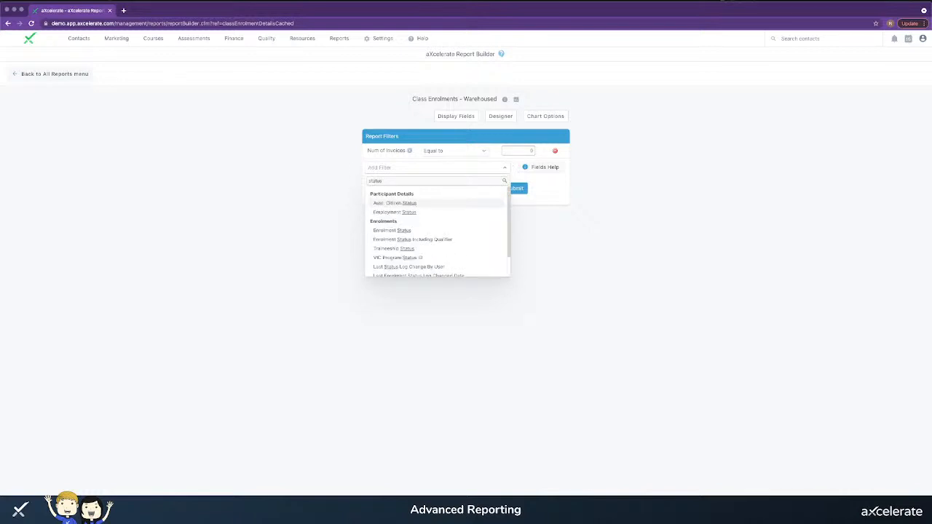
{"action": "left_click", "coordinate": [388, 232]}
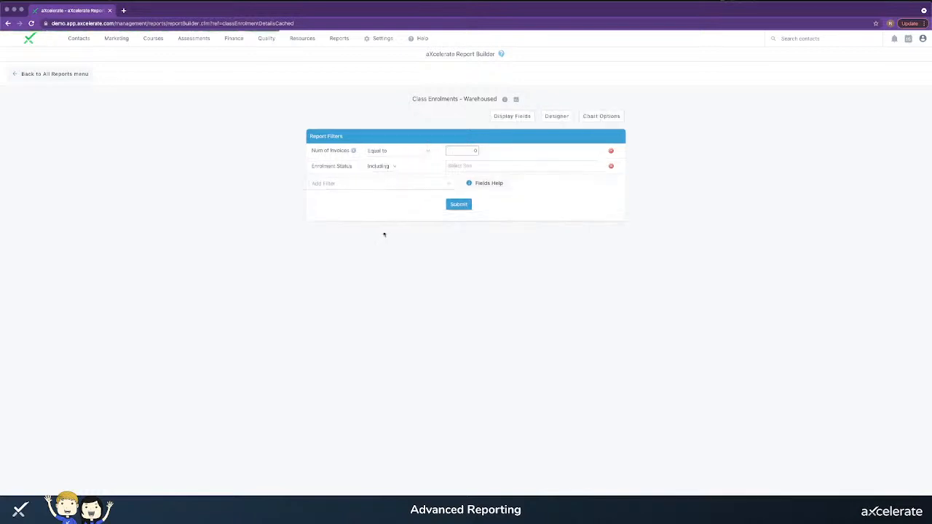
{"action": "left_click", "coordinate": [458, 167]}
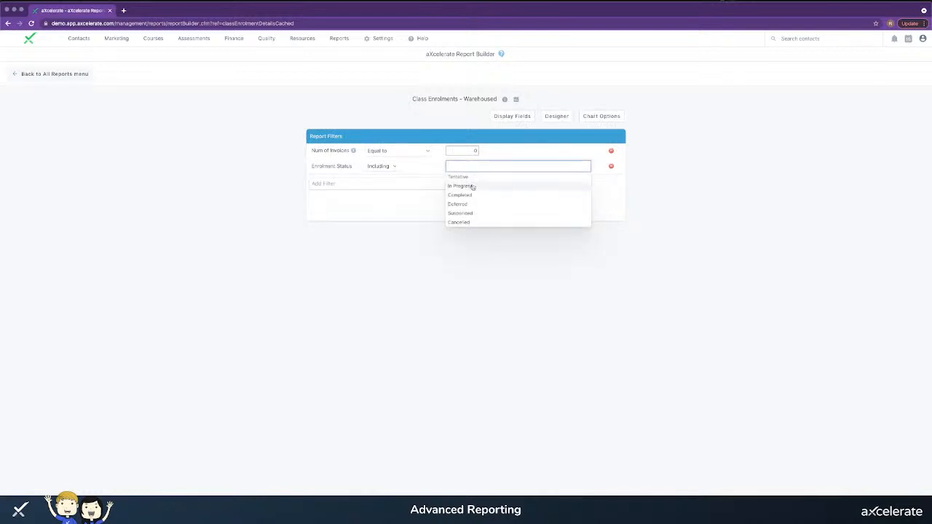
{"action": "left_click", "coordinate": [473, 187]}
{"action": "left_click", "coordinate": [503, 165]}
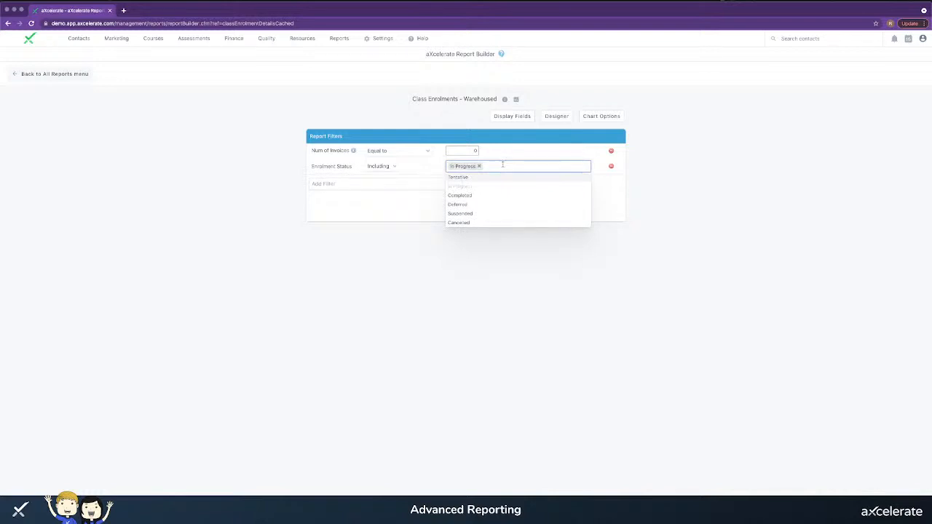
{"action": "left_click", "coordinate": [383, 201]}
Add a Class Descriptor filter set to Does NOT contain "linked Workshop ID" and run the report
{"action": "left_click", "coordinate": [389, 189]}
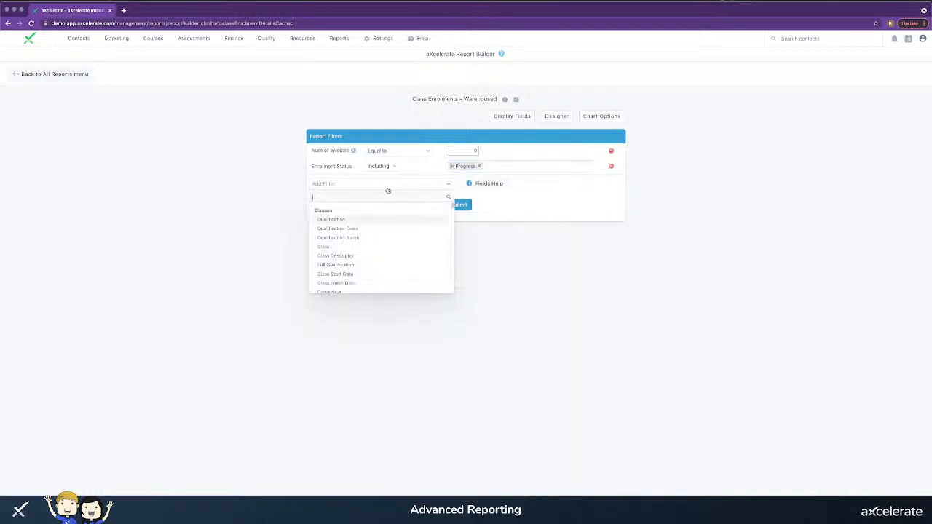
{"action": "type", "text": "class de"}
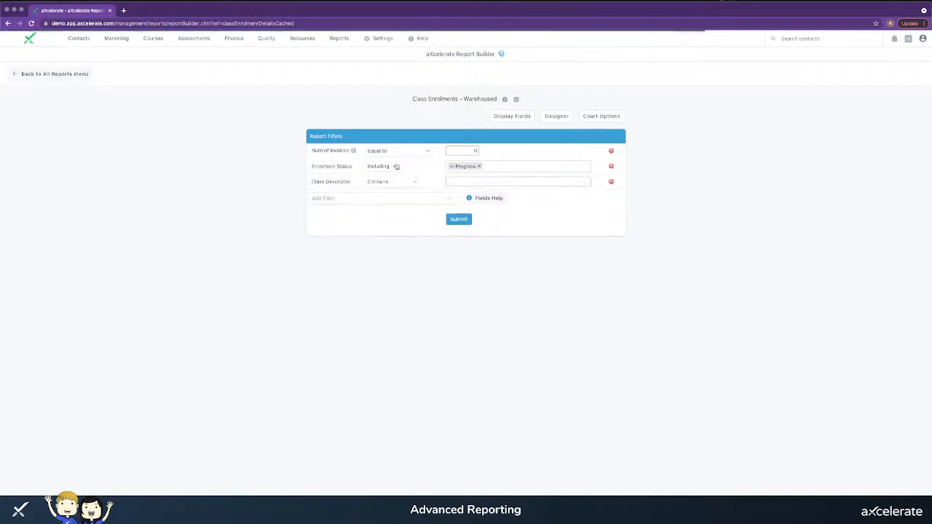
{"action": "left_click", "coordinate": [399, 181]}
{"action": "left_click", "coordinate": [403, 190]}
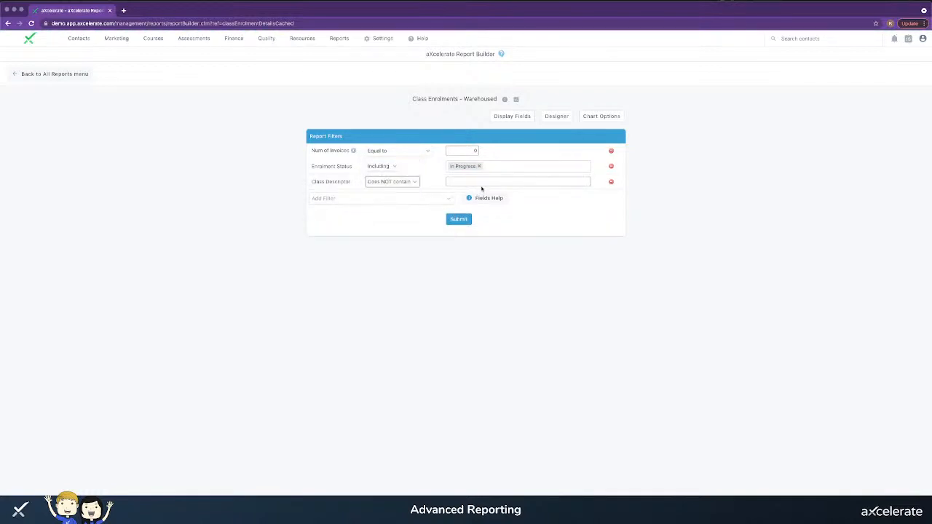
{"action": "left_click", "coordinate": [479, 183]}
{"action": "type", "text": "In"}
{"action": "type", "text": "nked Workshop ID"}
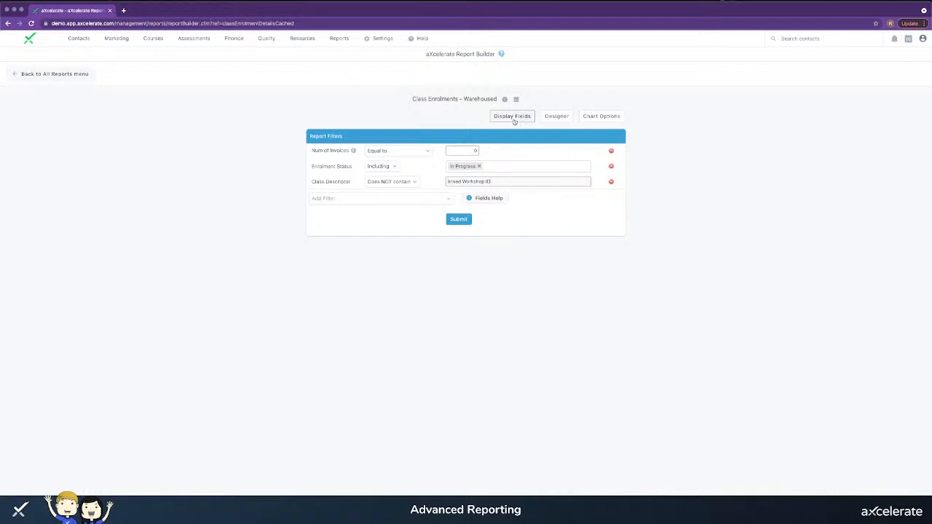
{"action": "left_click", "coordinate": [462, 219]}
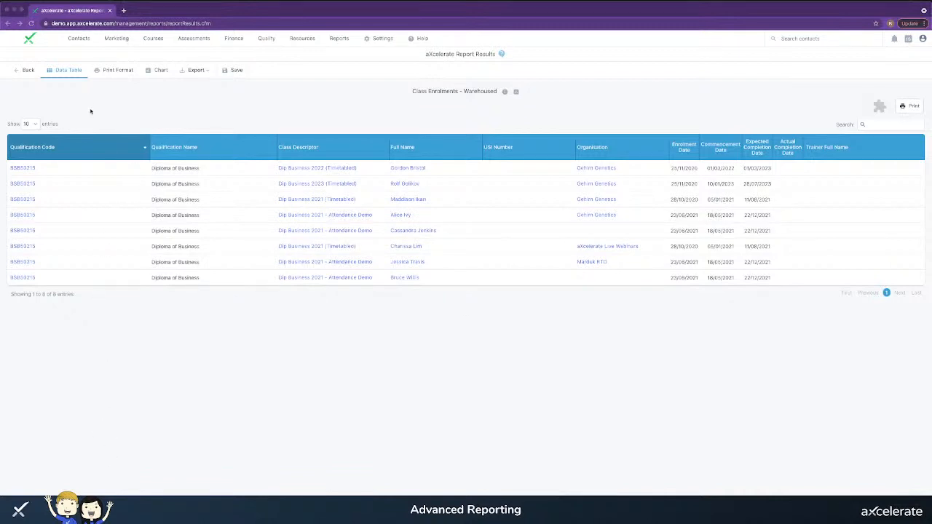
Return from the results to the report setup and remove the Num of Invoices, Enrolment Status and Class Descriptor filters
{"action": "left_click", "coordinate": [21, 70]}
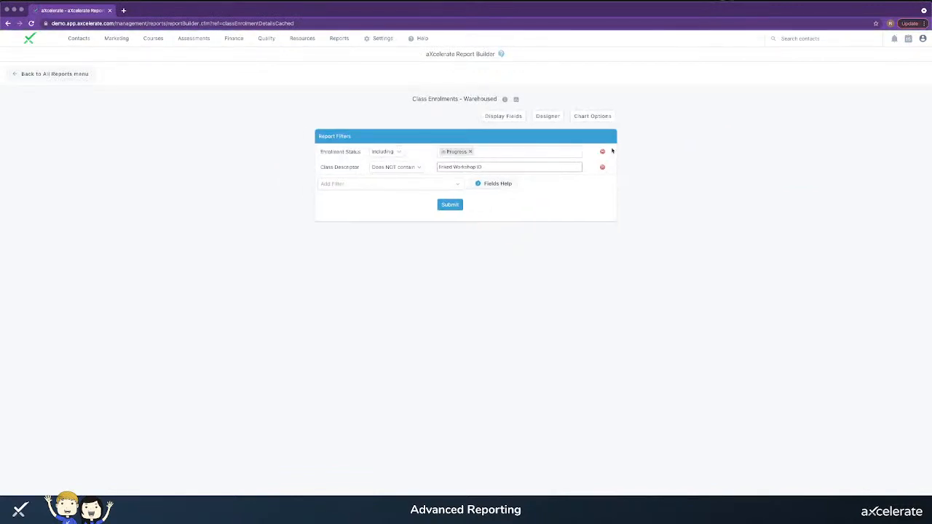
{"action": "left_click", "coordinate": [602, 151]}
{"action": "left_click", "coordinate": [602, 152]}
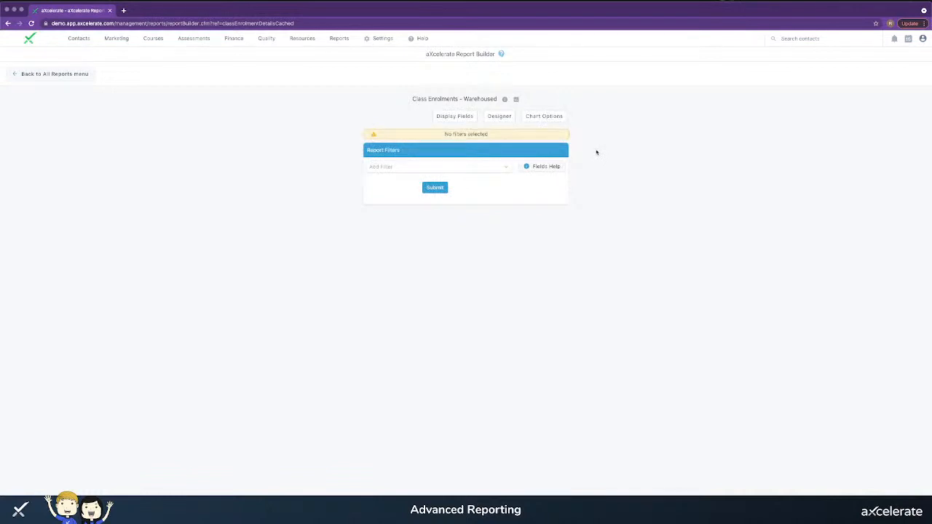
Add a Num of Invoices Paid filter and set it to equal to 1
{"action": "left_click", "coordinate": [445, 168]}
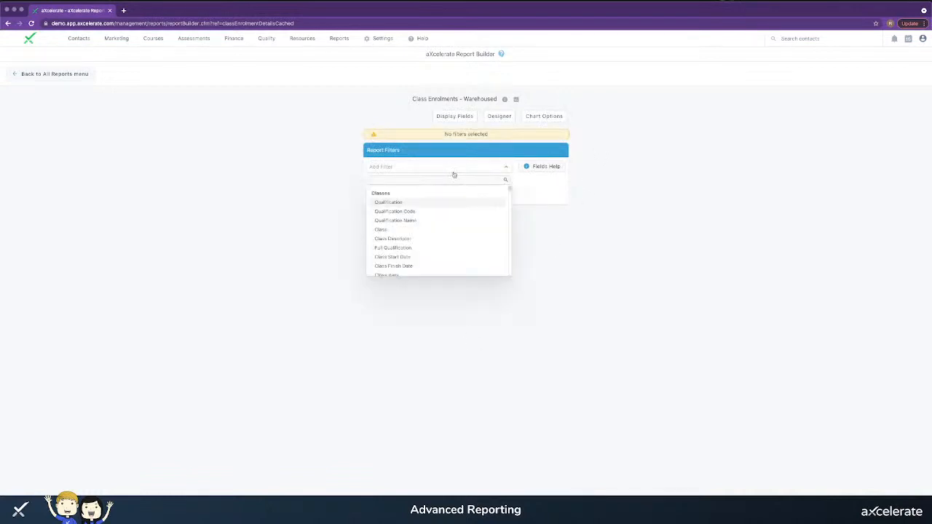
{"action": "type", "text": "paid"}
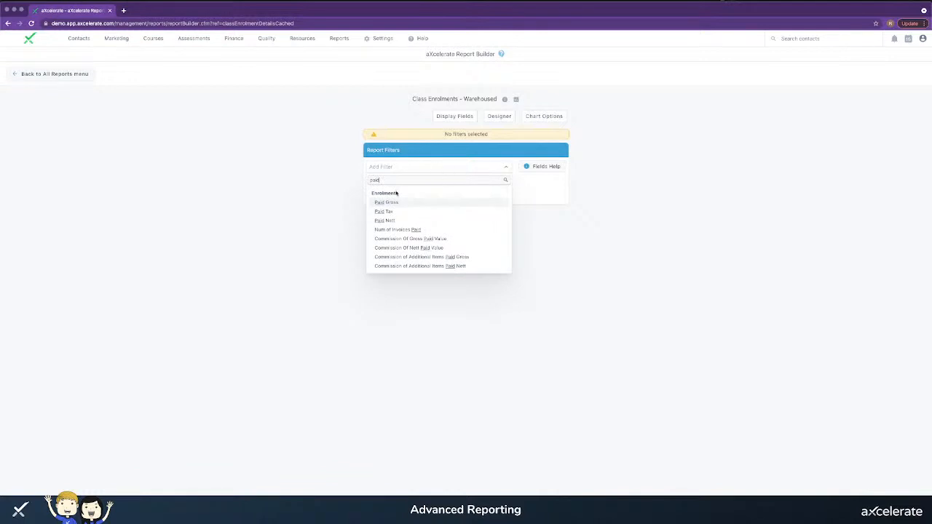
{"action": "left_click", "coordinate": [411, 230]}
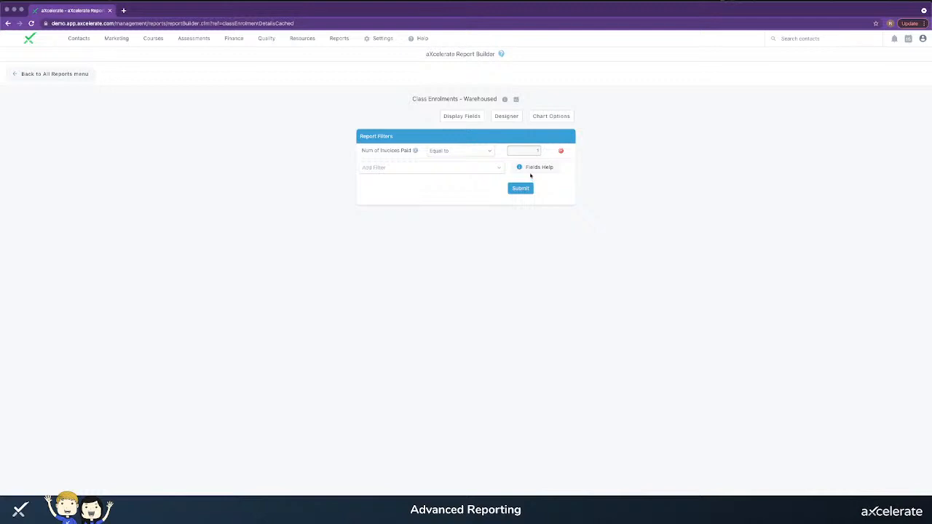
Add a Num of Invoices filter alongside the paid invoices filter and set it to equal to 1
{"action": "left_click", "coordinate": [404, 168]}
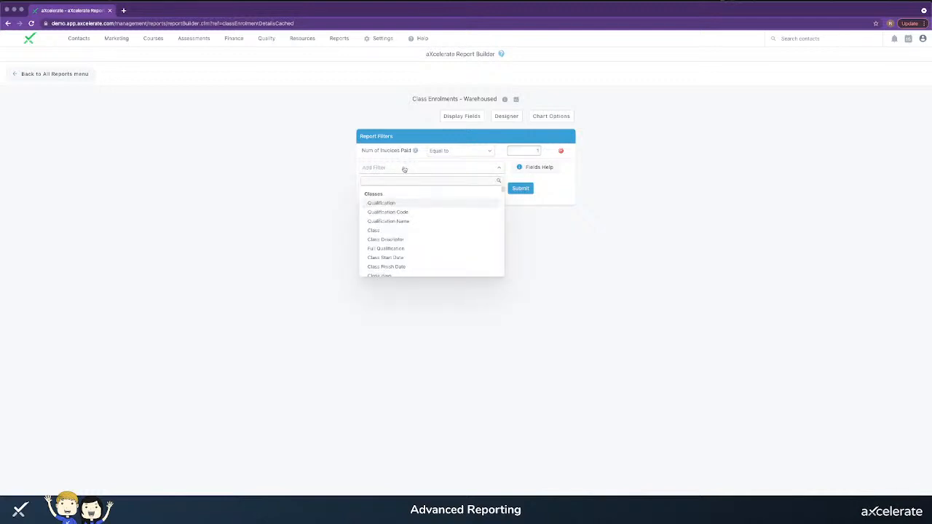
{"action": "type", "text": "num"}
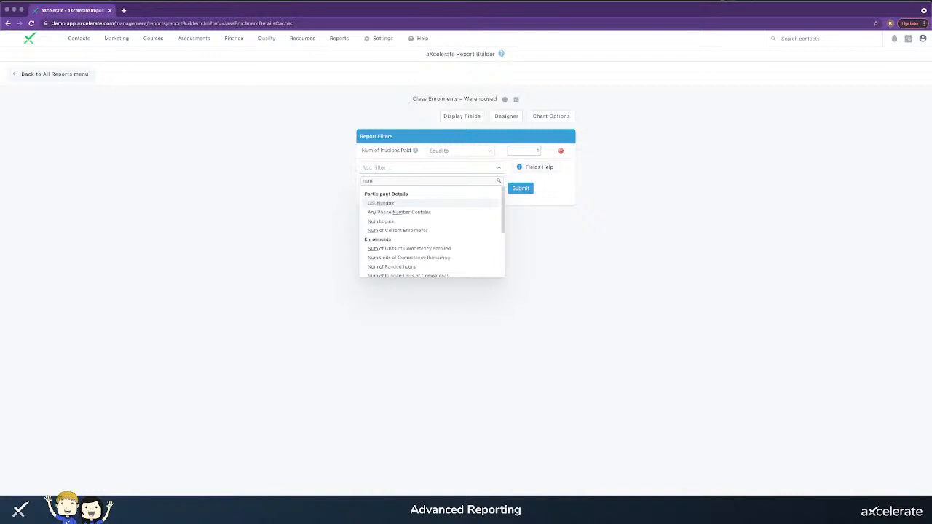
{"action": "scroll", "coordinate": [410, 233], "scroll_direction": "down", "scroll_amount": 5}
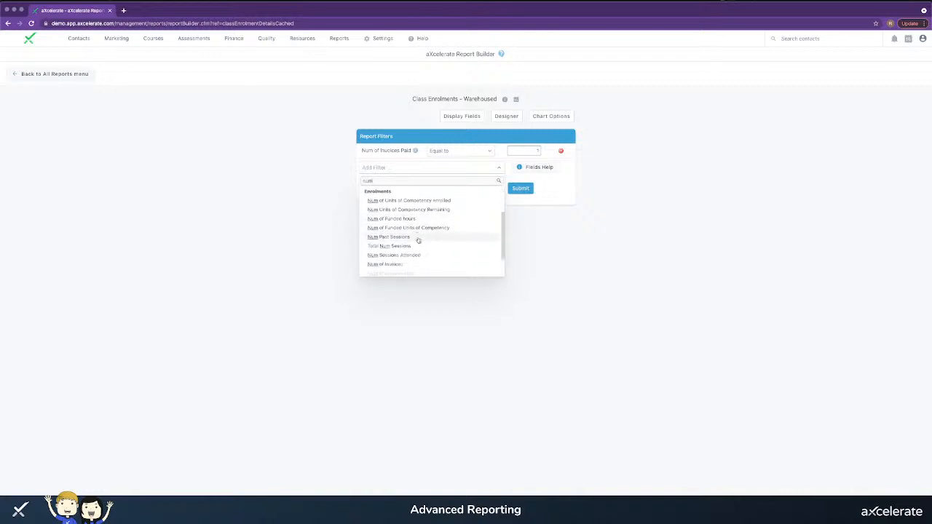
{"action": "left_click", "coordinate": [417, 234]}
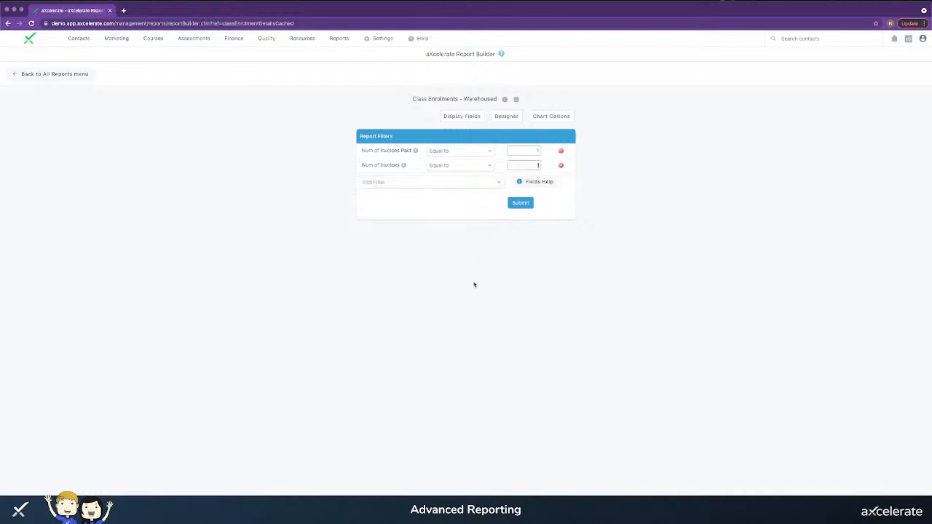
Add Num of Invoices Paid to the report's display fields
{"action": "left_click", "coordinate": [459, 116]}
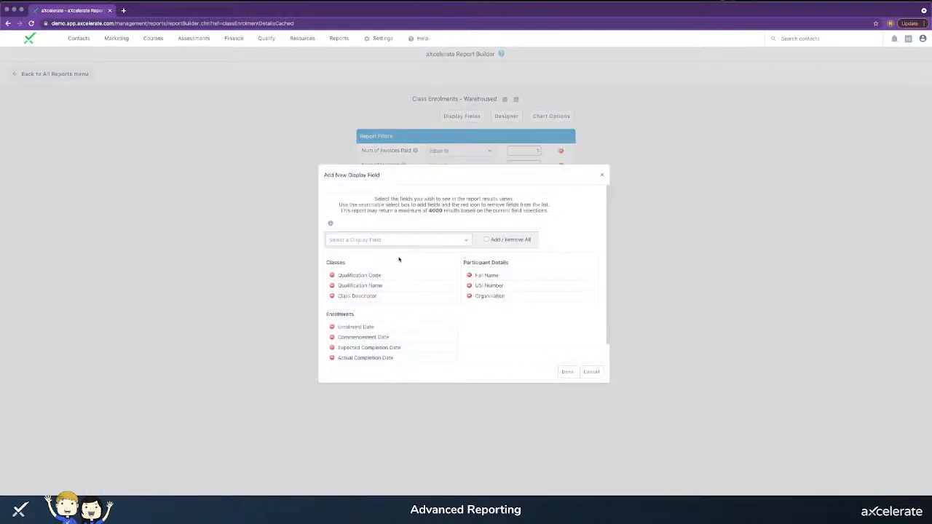
{"action": "left_click", "coordinate": [408, 242]}
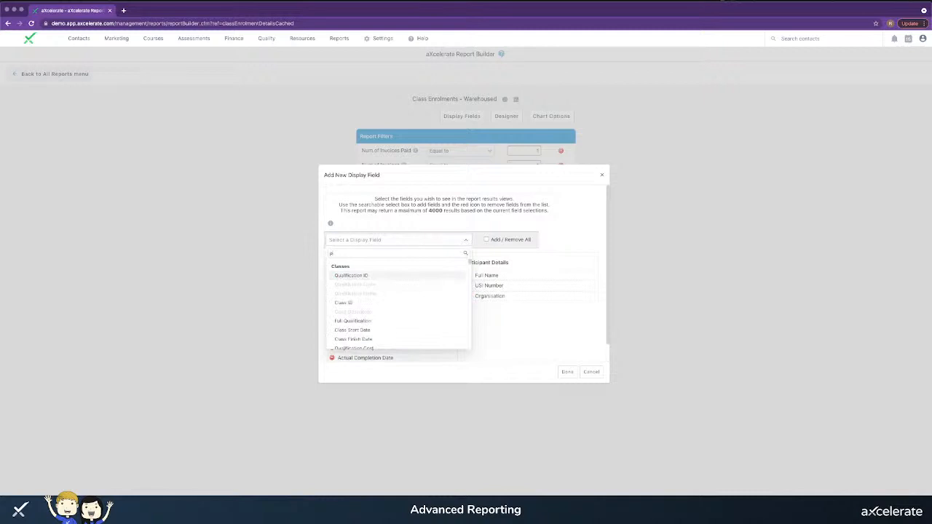
{"action": "type", "text": "paid"}
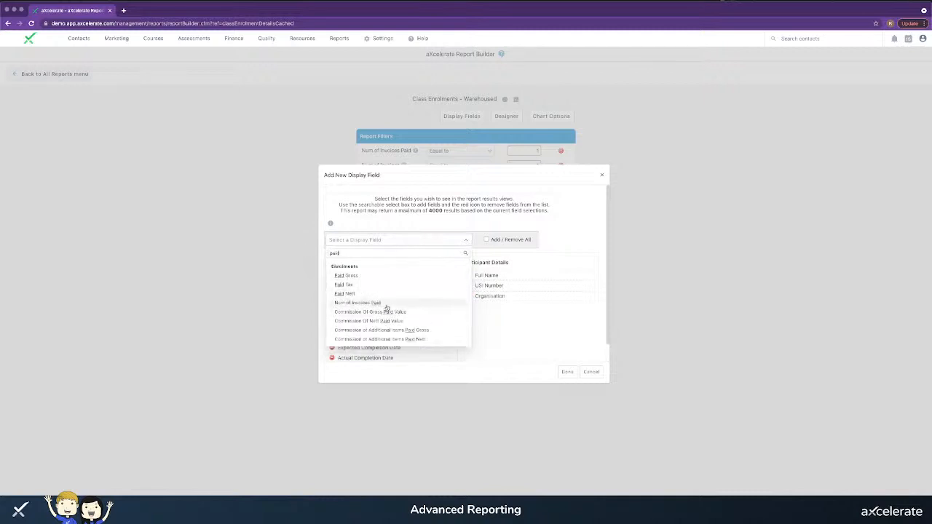
{"action": "left_click", "coordinate": [389, 312]}
Add Num of Invoices to the report's display fields and place the Participant Details group ahead of Classes
{"action": "left_click", "coordinate": [391, 239]}
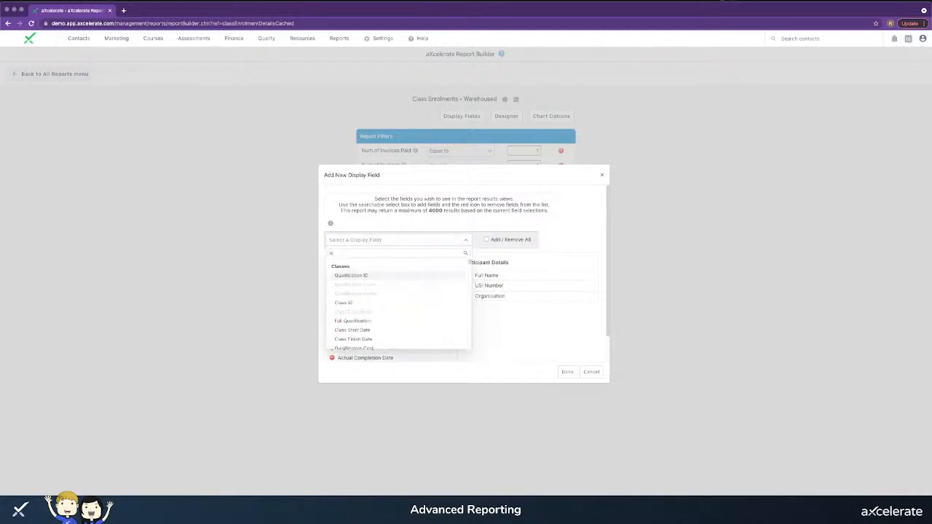
{"action": "type", "text": "num"}
{"action": "scroll", "coordinate": [379, 287], "scroll_direction": "down", "scroll_amount": 5}
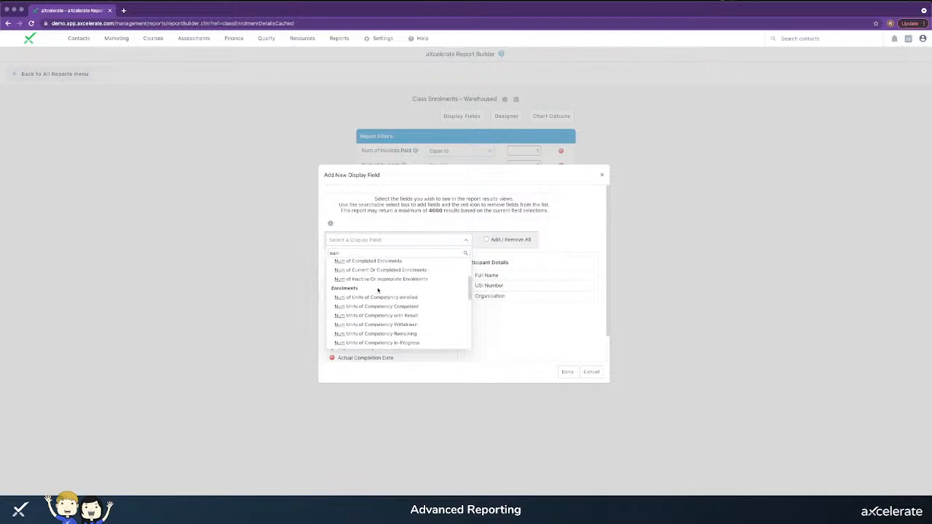
{"action": "scroll", "coordinate": [380, 287], "scroll_direction": "down", "scroll_amount": 6}
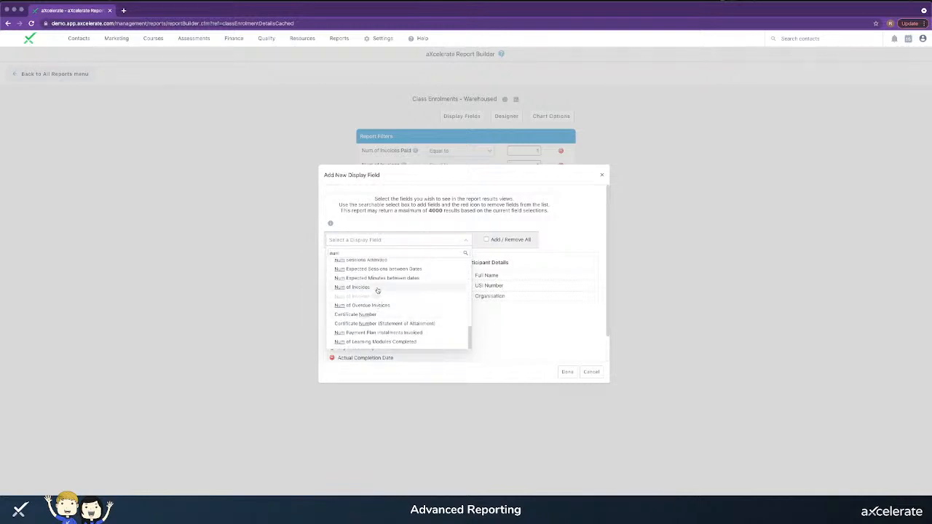
{"action": "left_click", "coordinate": [352, 287]}
{"action": "left_click_drag", "start_coordinate": [509, 272], "coordinate": [384, 291]}
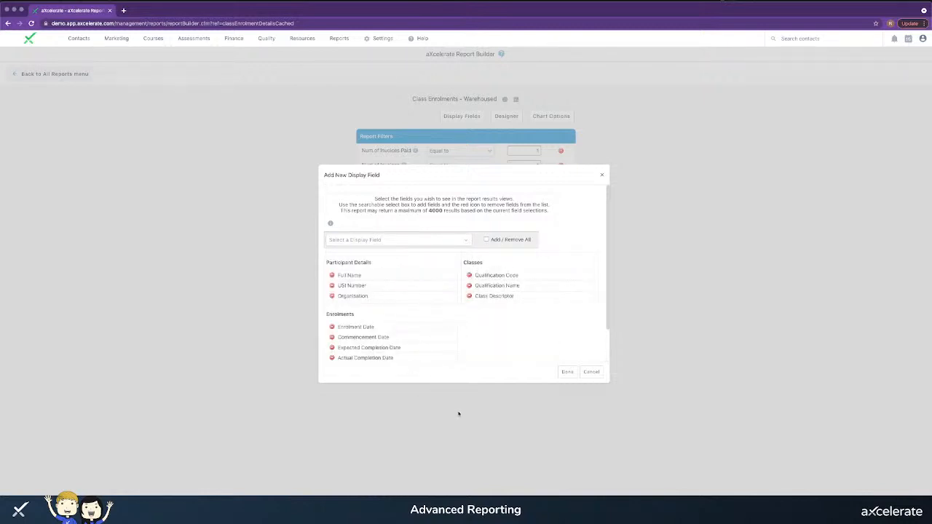
{"action": "left_click", "coordinate": [567, 372]}
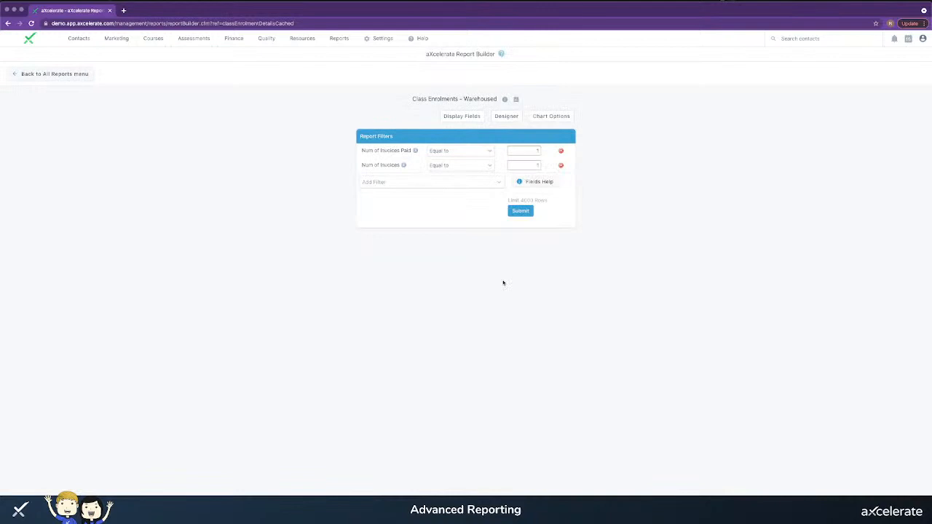
Add Num of Overdue Invoices to the display fields and run the Class Enrolments report
{"action": "left_click", "coordinate": [466, 183]}
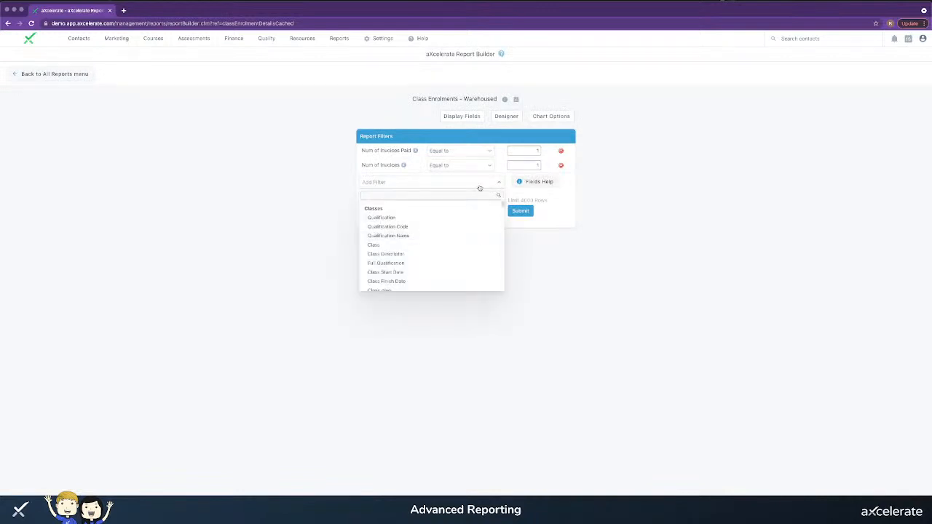
{"action": "left_click", "coordinate": [464, 118]}
{"action": "left_click", "coordinate": [437, 235]}
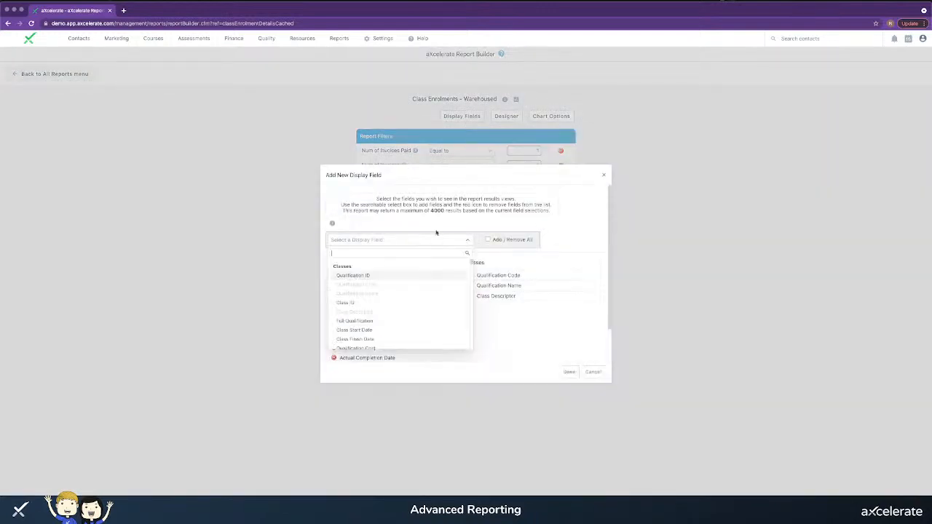
{"action": "type", "text": "overd"}
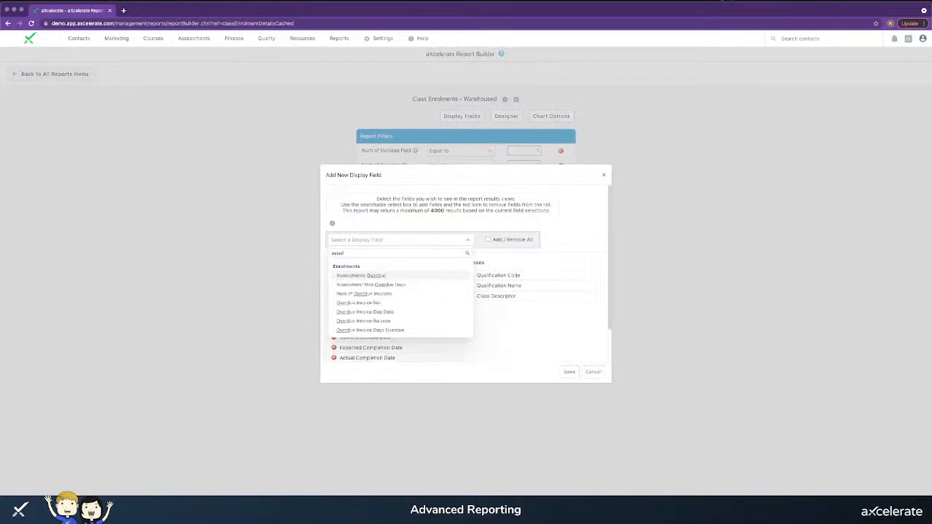
{"action": "type", "text": "ue"}
{"action": "scroll", "coordinate": [396, 303], "scroll_direction": "down", "scroll_amount": 1}
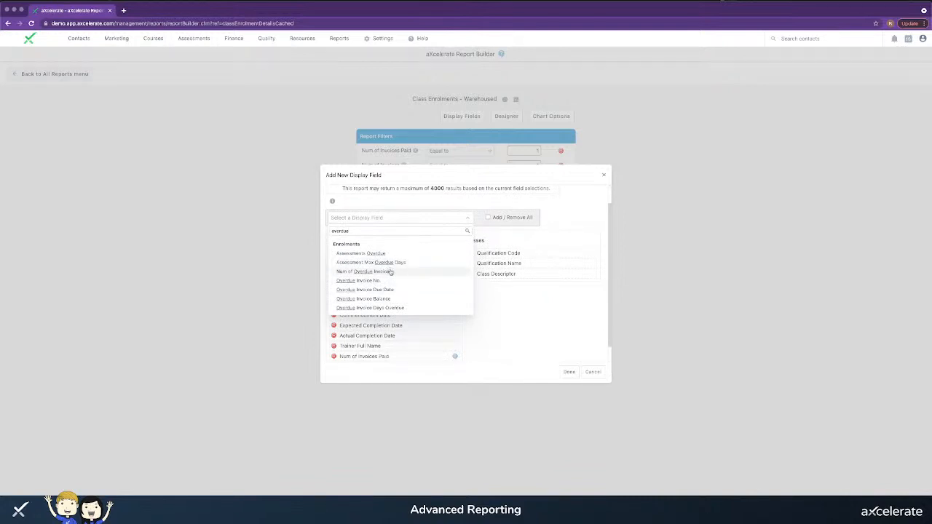
{"action": "left_click", "coordinate": [391, 272]}
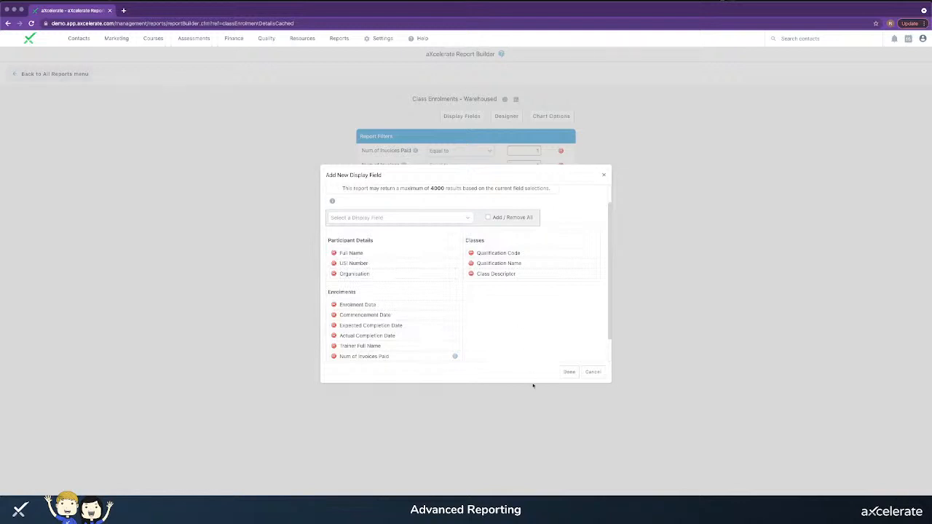
{"action": "left_click", "coordinate": [569, 372]}
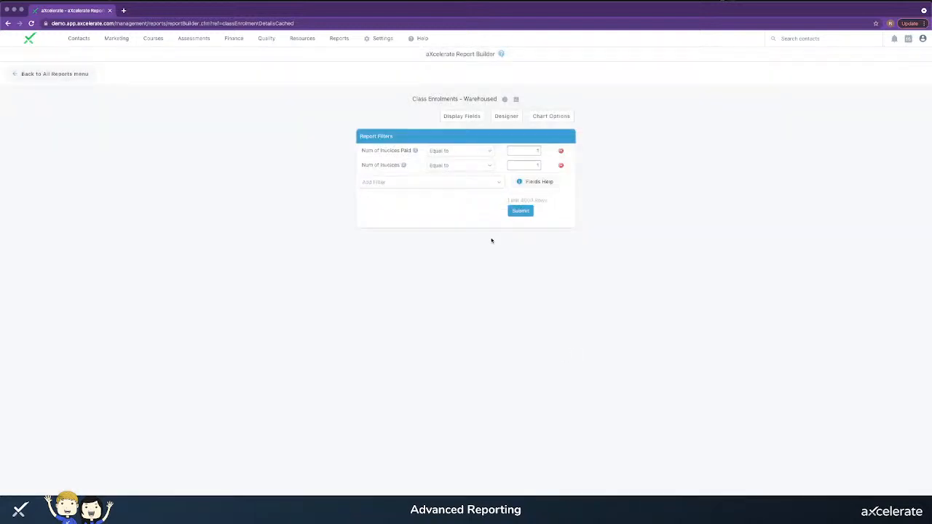
{"action": "left_click", "coordinate": [519, 211]}
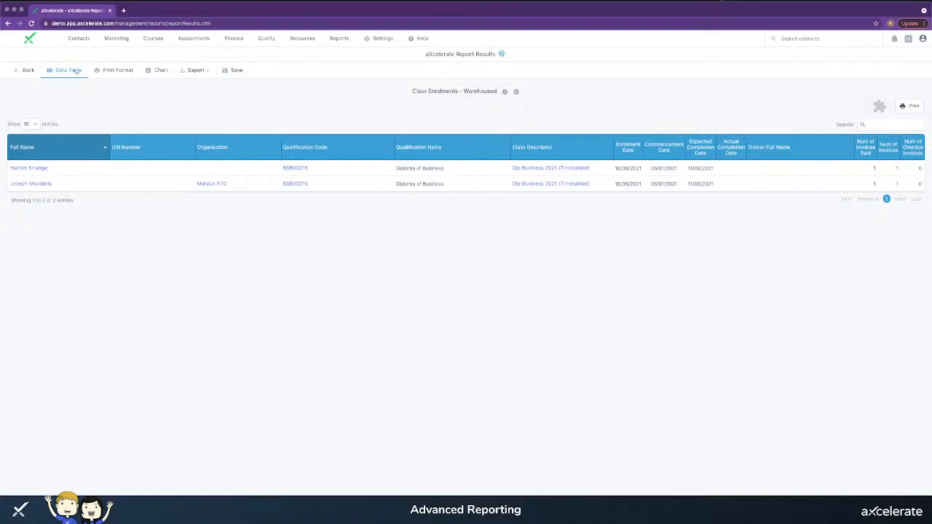
Leave the Class Enrolments report and open the warehoused Workshop Bookings report
{"action": "left_click", "coordinate": [27, 72]}
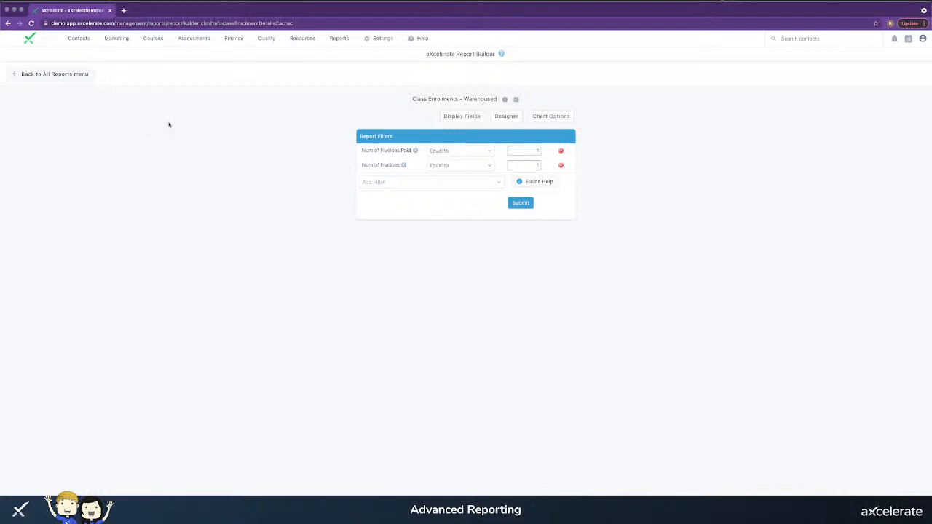
{"action": "left_click", "coordinate": [33, 83]}
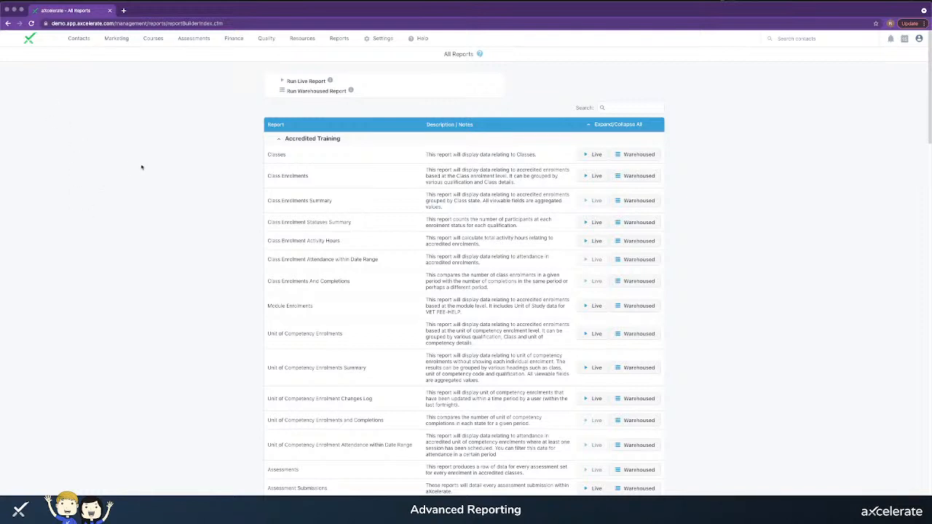
{"action": "scroll", "coordinate": [139, 187], "scroll_direction": "down", "scroll_amount": 1}
{"action": "scroll", "coordinate": [139, 187], "scroll_direction": "down", "scroll_amount": 5}
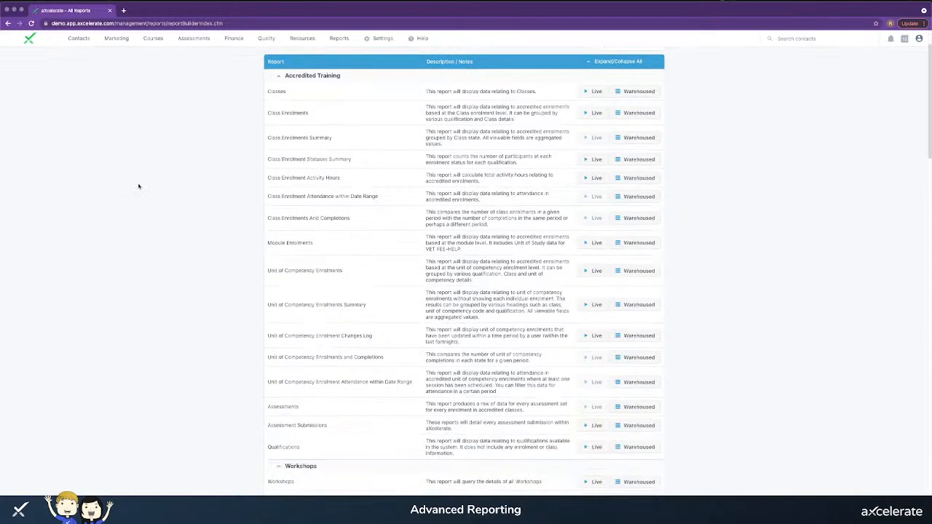
{"action": "scroll", "coordinate": [138, 185], "scroll_direction": "down", "scroll_amount": 1}
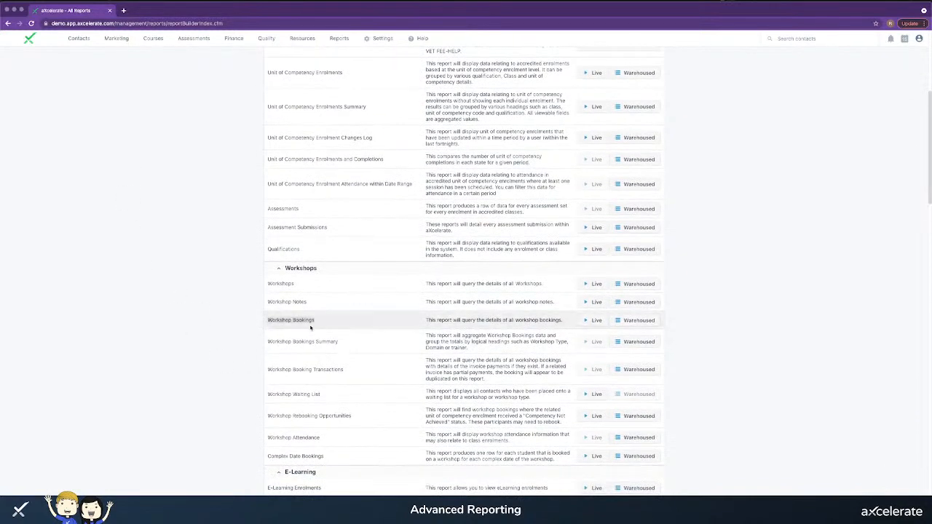
{"action": "left_click", "coordinate": [630, 318]}
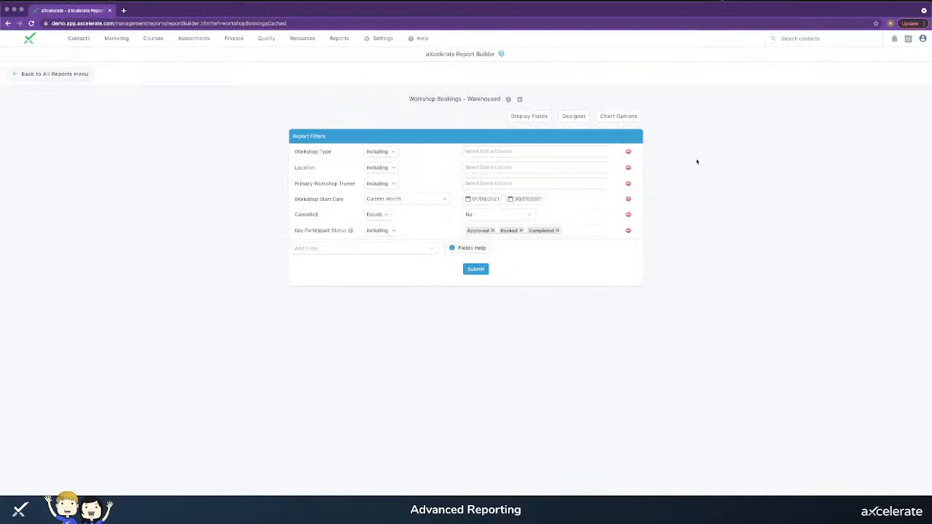
Remove the Workshop Type, Location, Primary Workshop Trainer and Workshop Start Date filters
{"action": "left_click", "coordinate": [628, 153]}
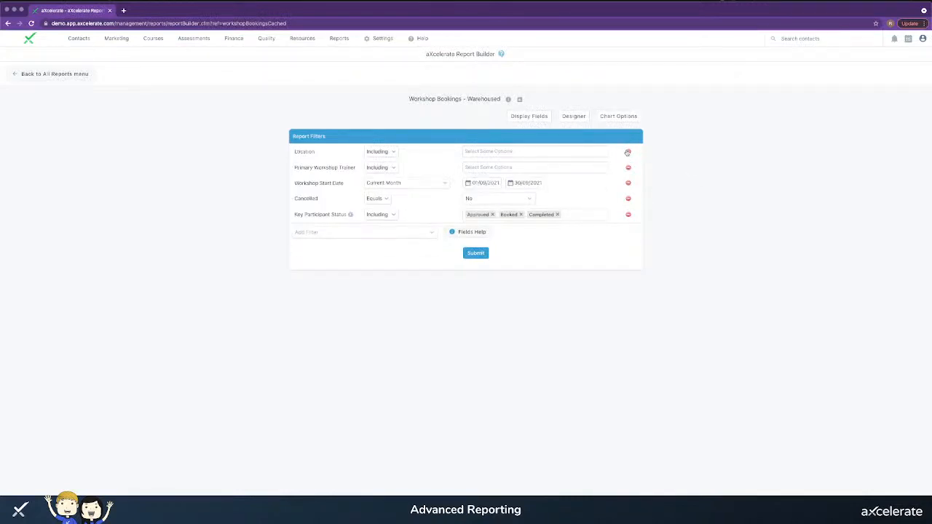
{"action": "left_click", "coordinate": [628, 153]}
{"action": "left_click", "coordinate": [628, 152]}
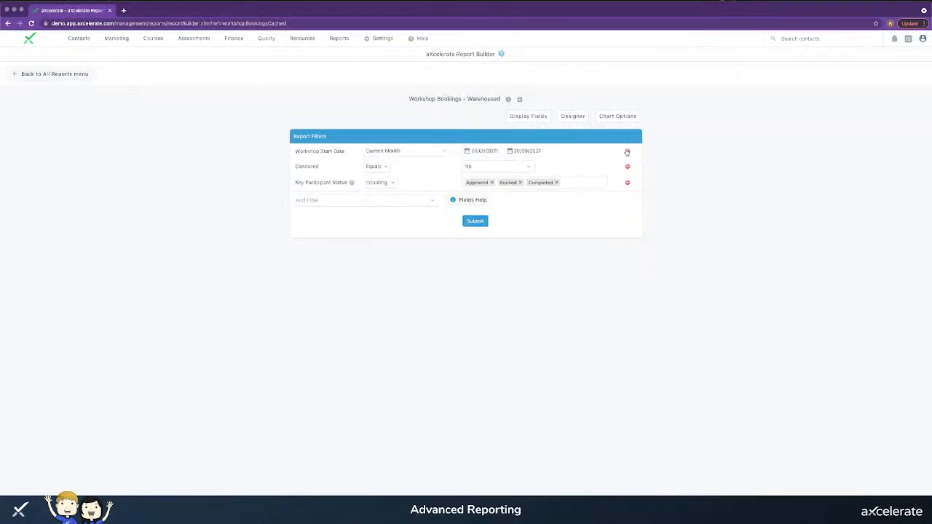
{"action": "left_click", "coordinate": [627, 153]}
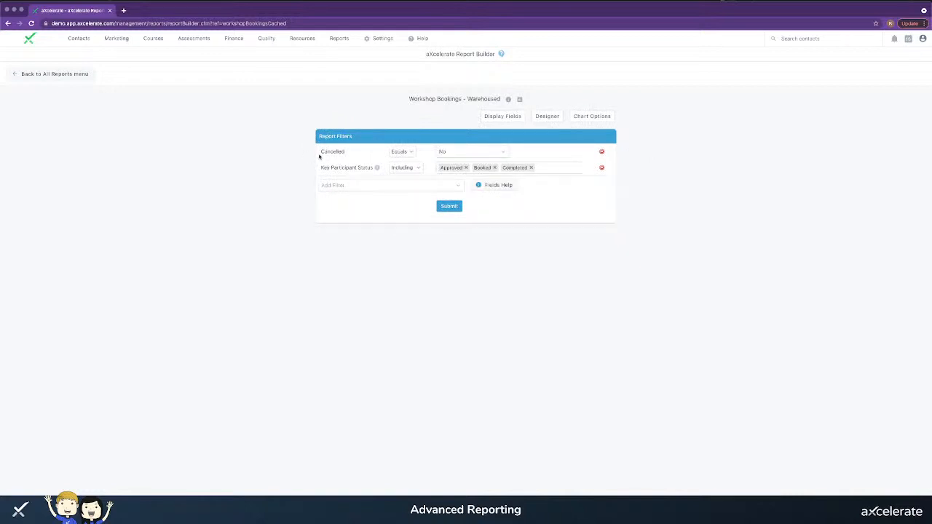
Remove Completed from the Key Participant Status filter, keeping Approved and Booked
{"action": "left_click_drag", "start_coordinate": [319, 169], "coordinate": [371, 171]}
{"action": "left_click", "coordinate": [553, 203]}
{"action": "left_click", "coordinate": [532, 168]}
{"action": "left_click", "coordinate": [533, 170]}
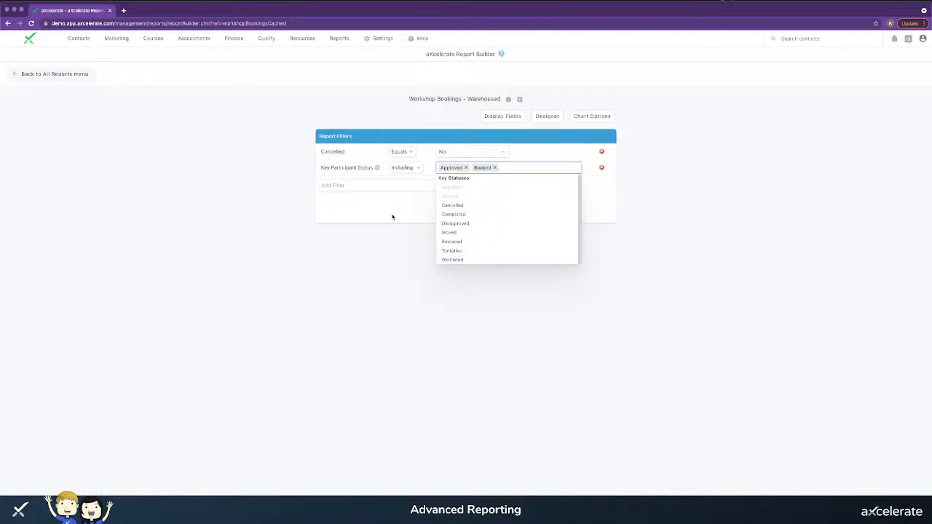
{"action": "left_click", "coordinate": [391, 216]}
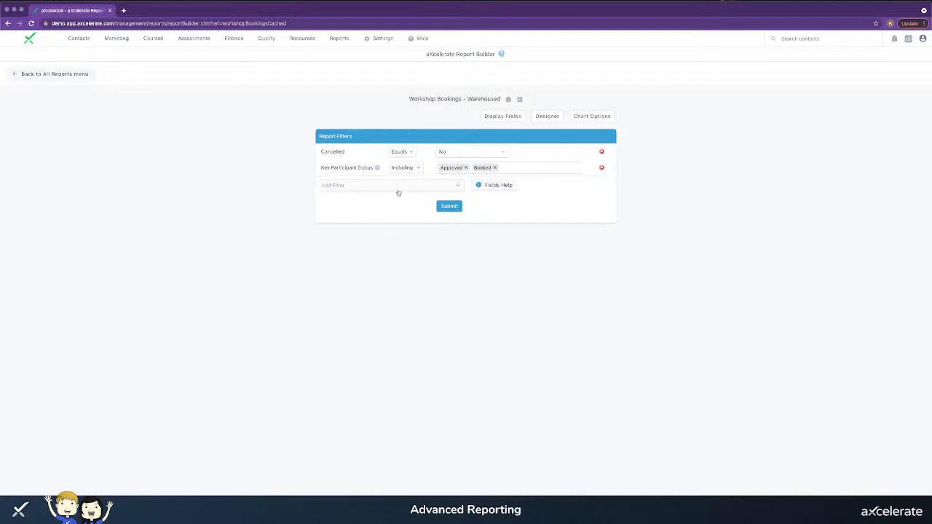
Add an Invoice Marked Paid filter equal to Yes
{"action": "left_click", "coordinate": [405, 186]}
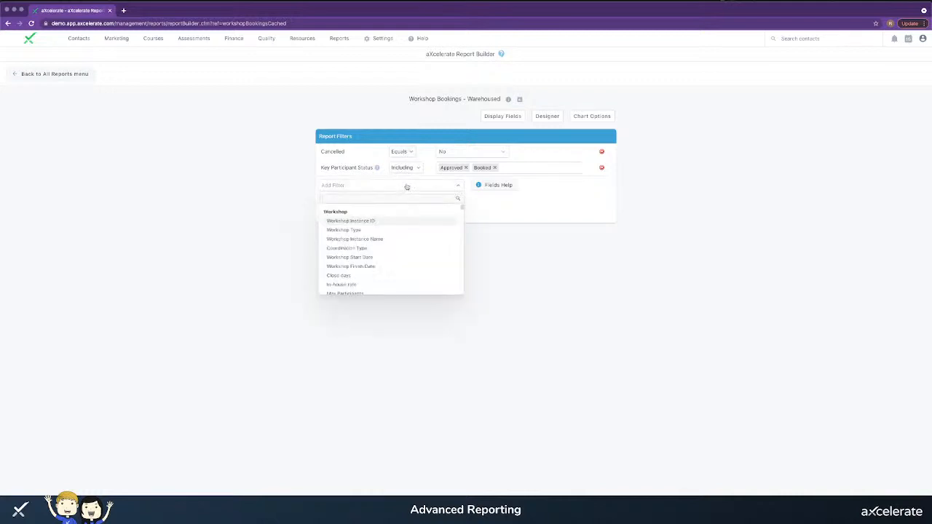
{"action": "type", "text": "paid"}
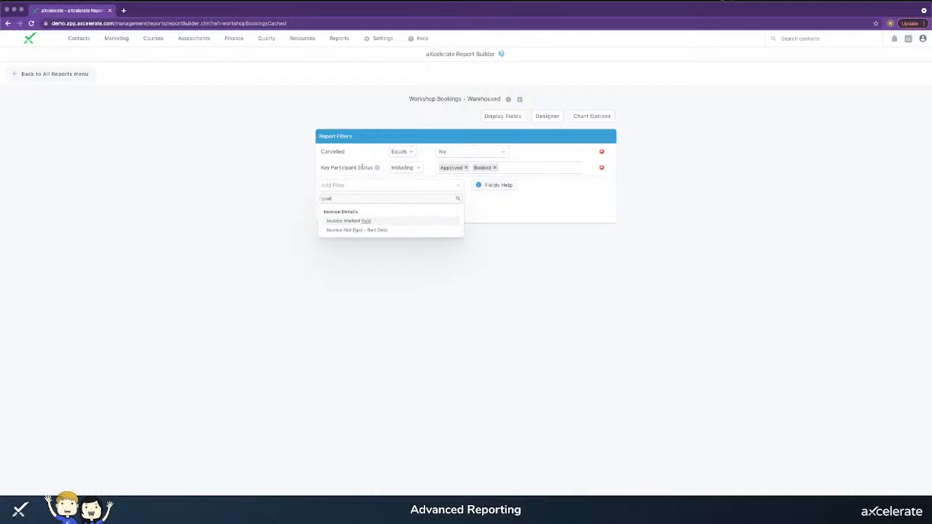
{"action": "left_click", "coordinate": [350, 222]}
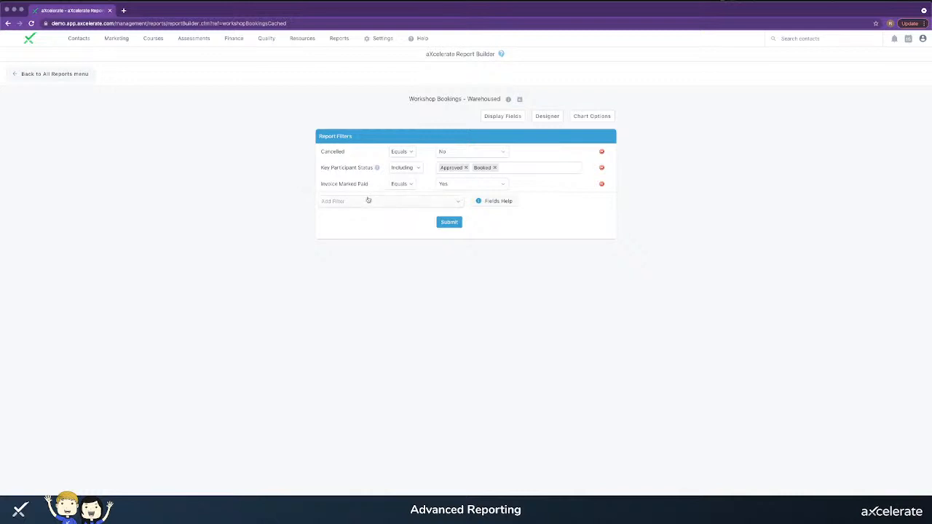
Run the report with the Participant group placed first and Invoice Marked Paid added to its display fields
{"action": "left_click", "coordinate": [504, 117]}
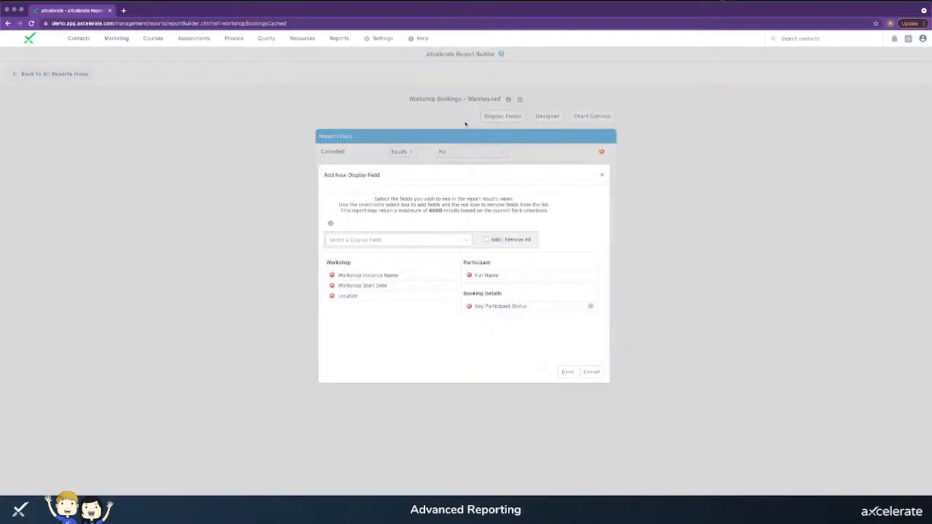
{"action": "left_click_drag", "start_coordinate": [519, 266], "coordinate": [329, 268]}
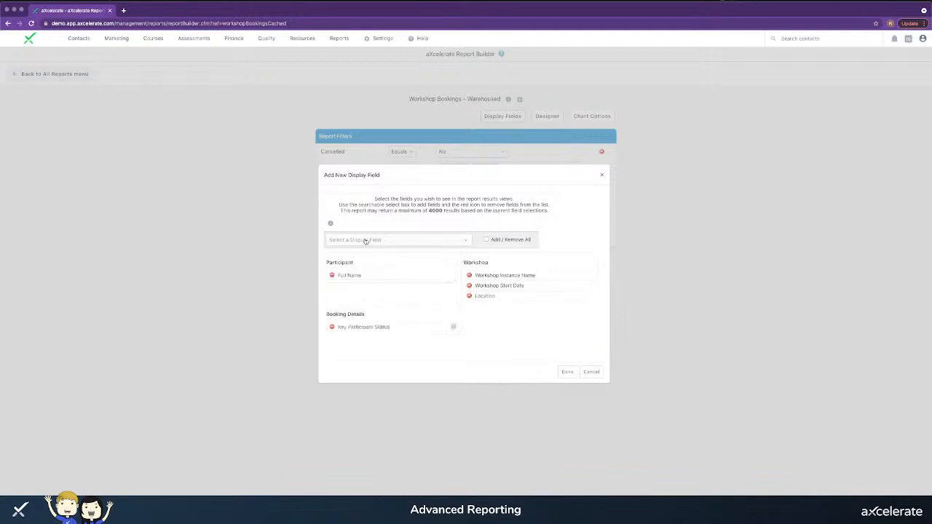
{"action": "left_click", "coordinate": [366, 240]}
{"action": "type", "text": "paid"}
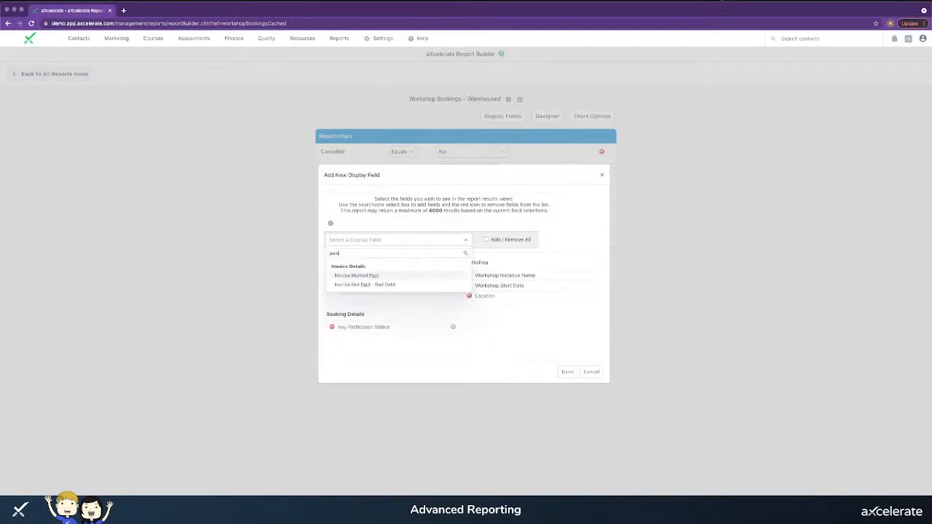
{"action": "left_click", "coordinate": [367, 276]}
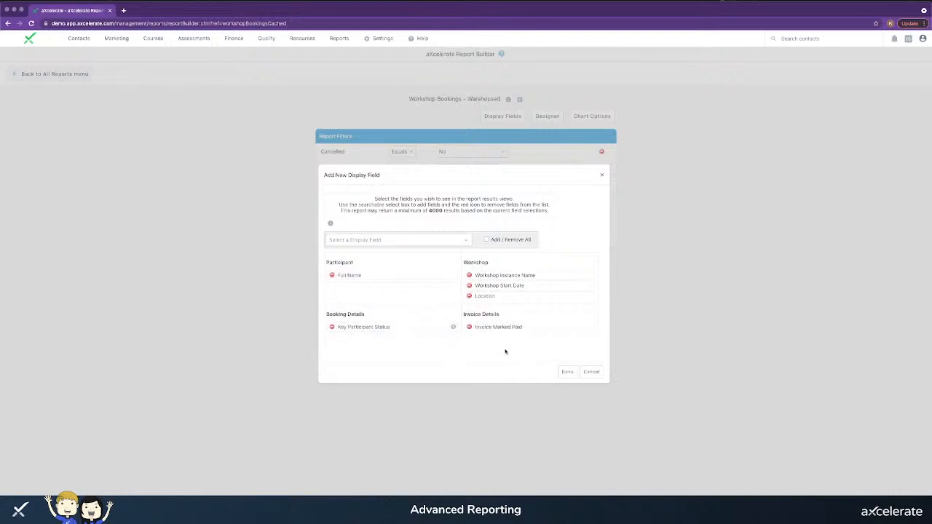
{"action": "left_click", "coordinate": [567, 371]}
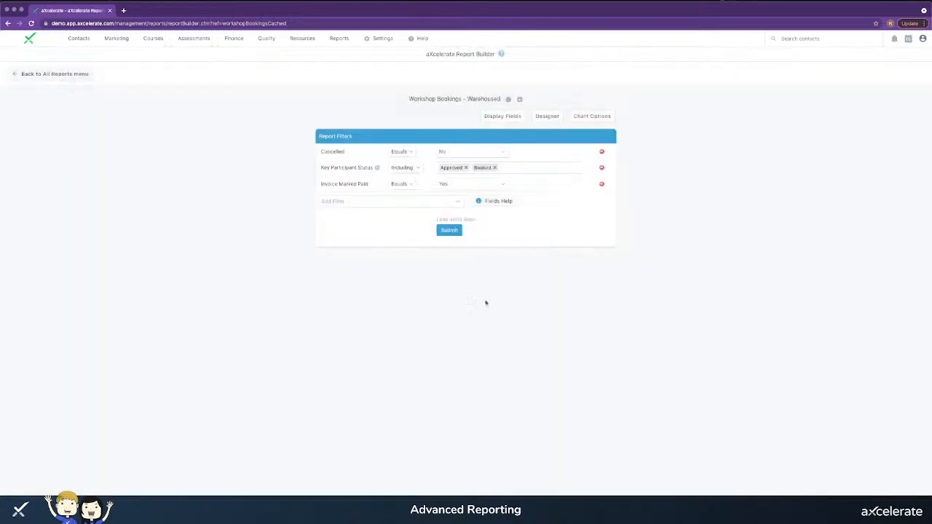
{"action": "left_click", "coordinate": [449, 231]}
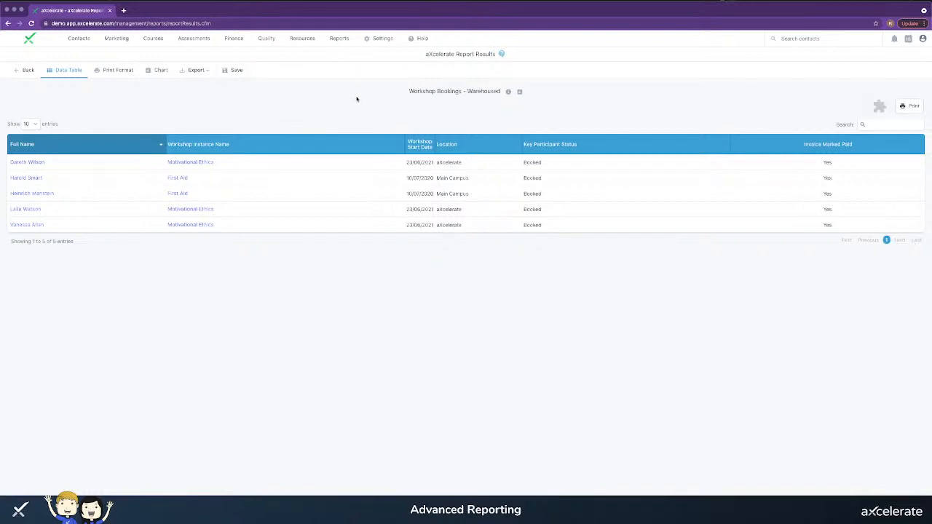
Rerun the Workshop Bookings report with the Invoice Marked Paid filter set to No, and return to its setup
{"action": "left_click", "coordinate": [19, 73]}
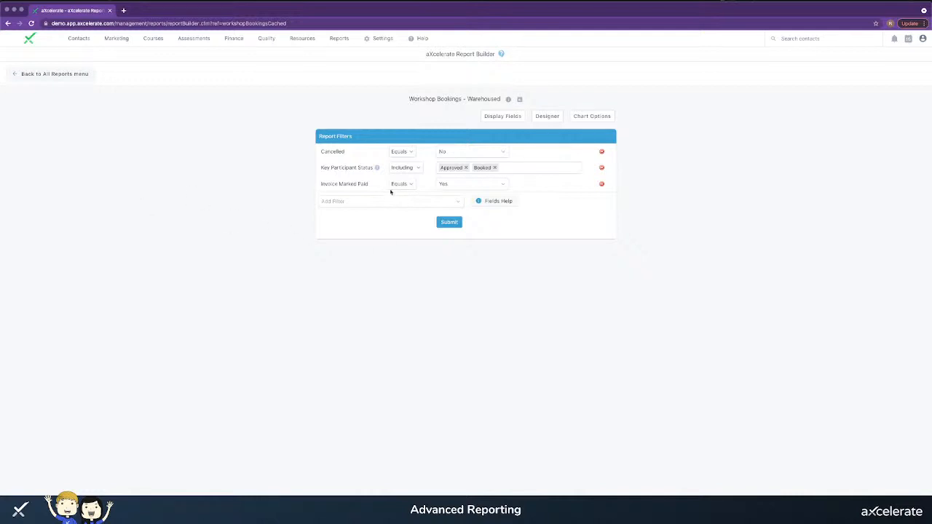
{"action": "left_click", "coordinate": [450, 188]}
{"action": "left_click", "coordinate": [453, 218]}
{"action": "left_click", "coordinate": [454, 227]}
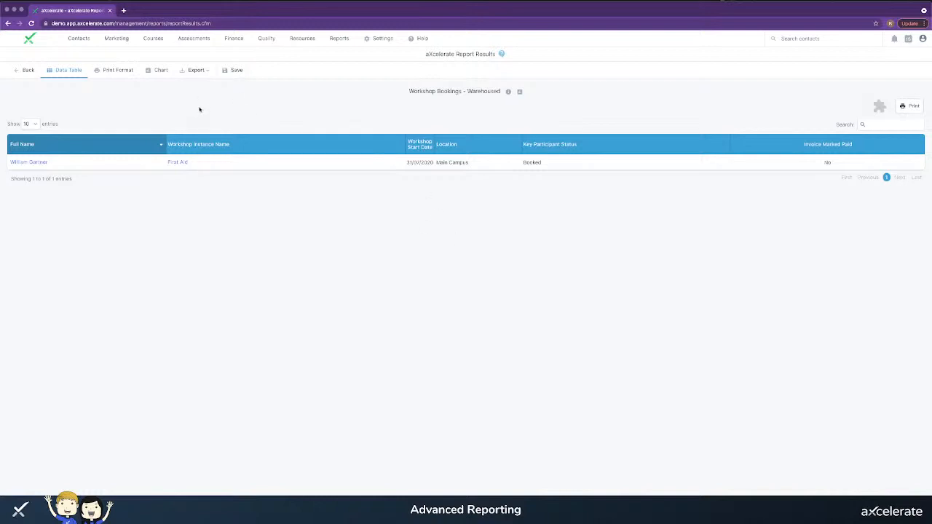
{"action": "left_click", "coordinate": [21, 71]}
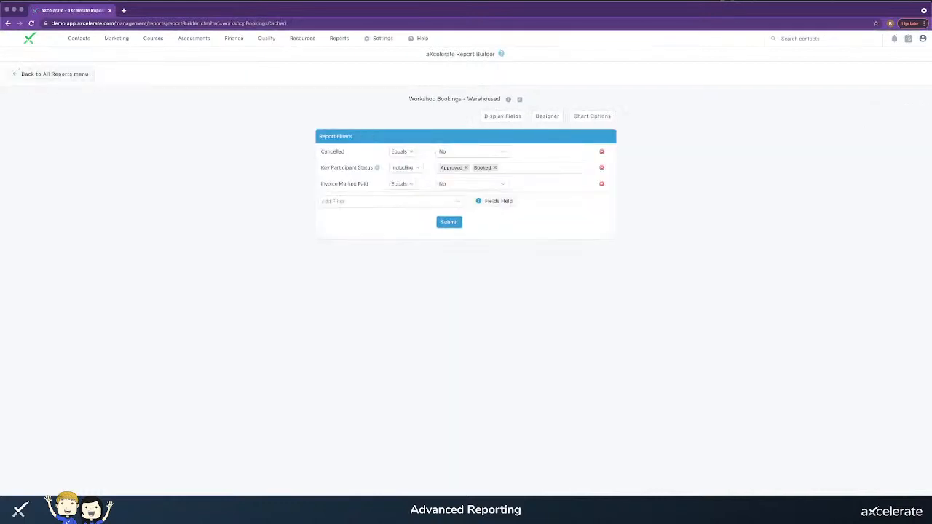
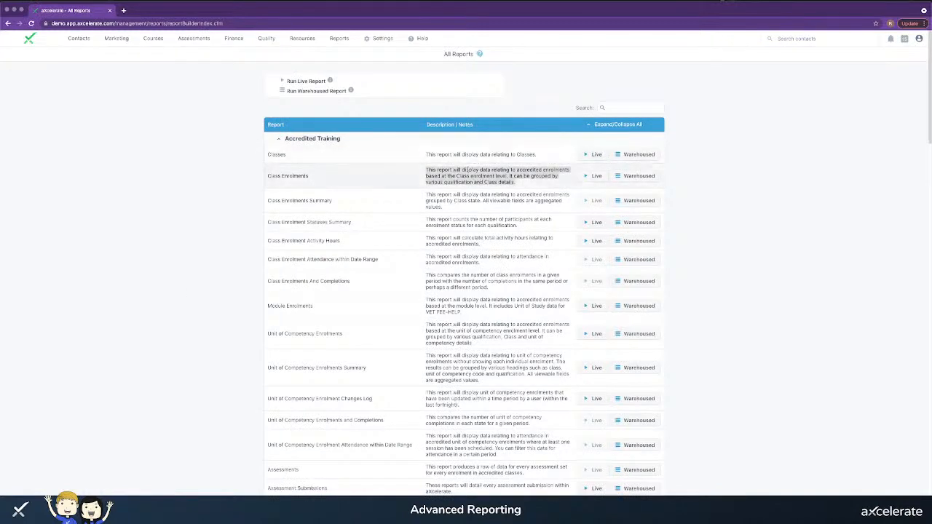
Open the warehoused Payment Plan Instalments report from the Finance reports and review its default filters
{"action": "scroll", "coordinate": [451, 176], "scroll_direction": "down", "scroll_amount": 2}
{"action": "scroll", "coordinate": [453, 186], "scroll_direction": "down", "scroll_amount": 9}
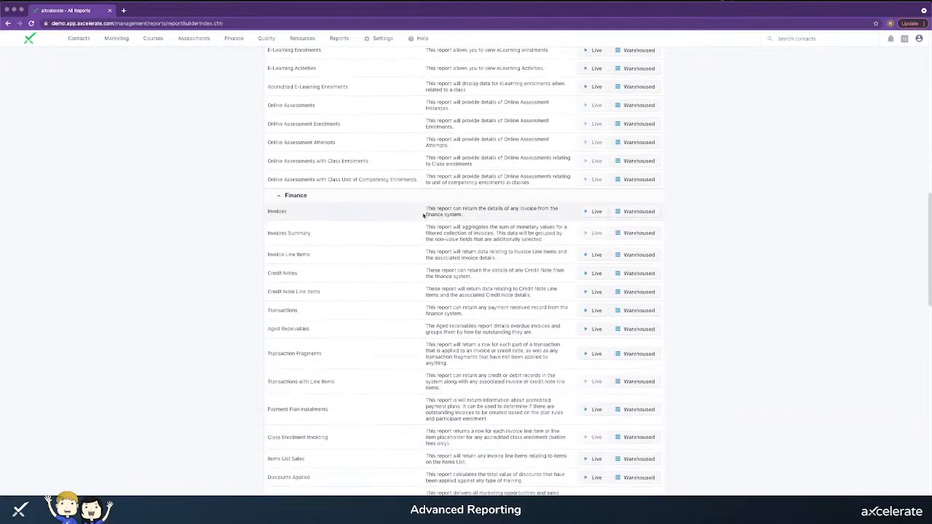
{"action": "triple_click", "coordinate": [295, 410]}
{"action": "triple_click", "coordinate": [454, 402]}
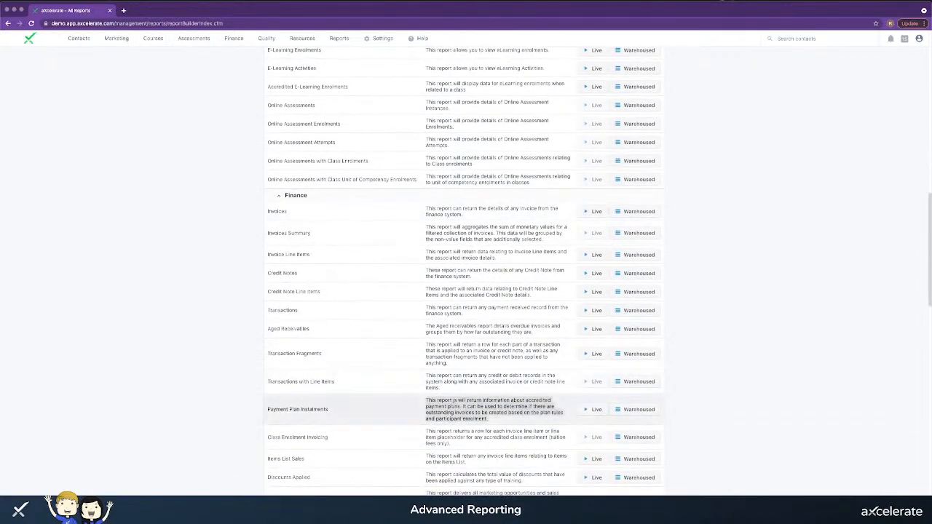
{"action": "scroll", "coordinate": [440, 400], "scroll_direction": "down", "scroll_amount": 1}
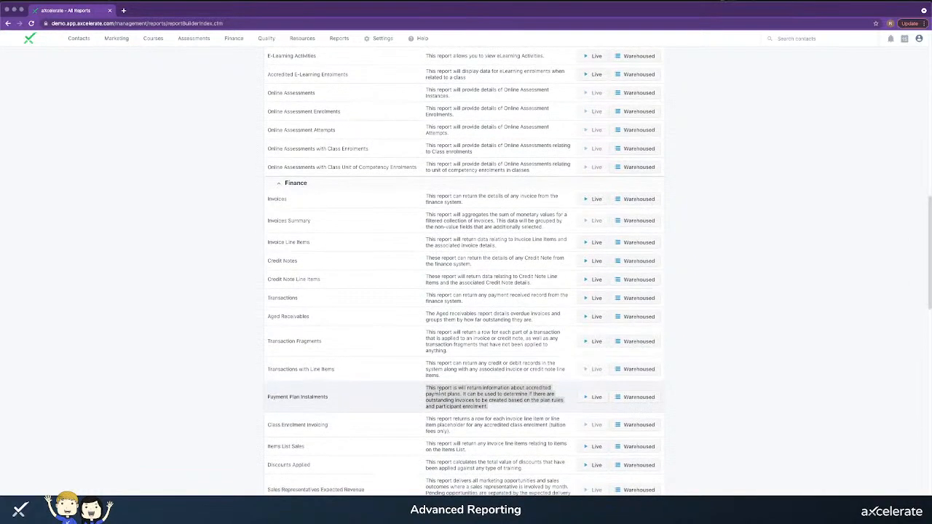
{"action": "left_click", "coordinate": [634, 397]}
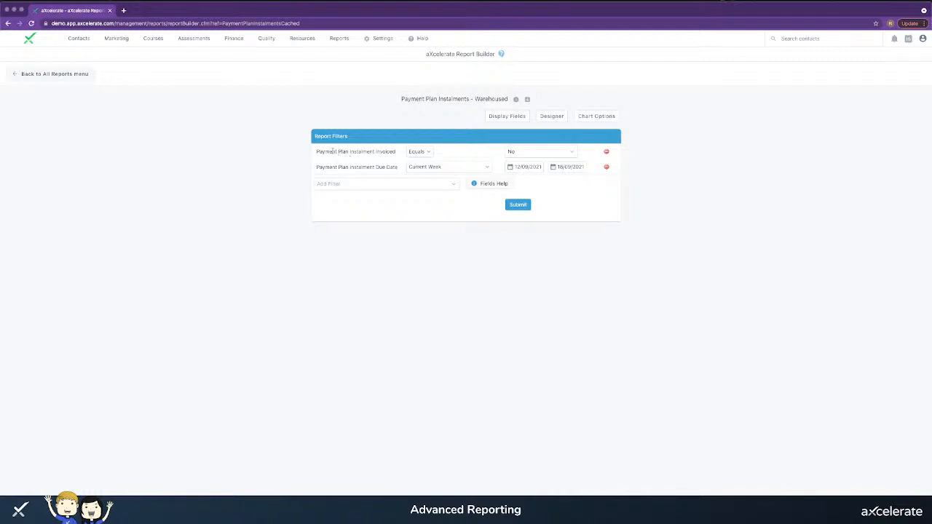
{"action": "left_click_drag", "start_coordinate": [317, 151], "coordinate": [401, 153]}
{"action": "left_click", "coordinate": [394, 151]}
{"action": "left_click_drag", "start_coordinate": [314, 167], "coordinate": [397, 167]}
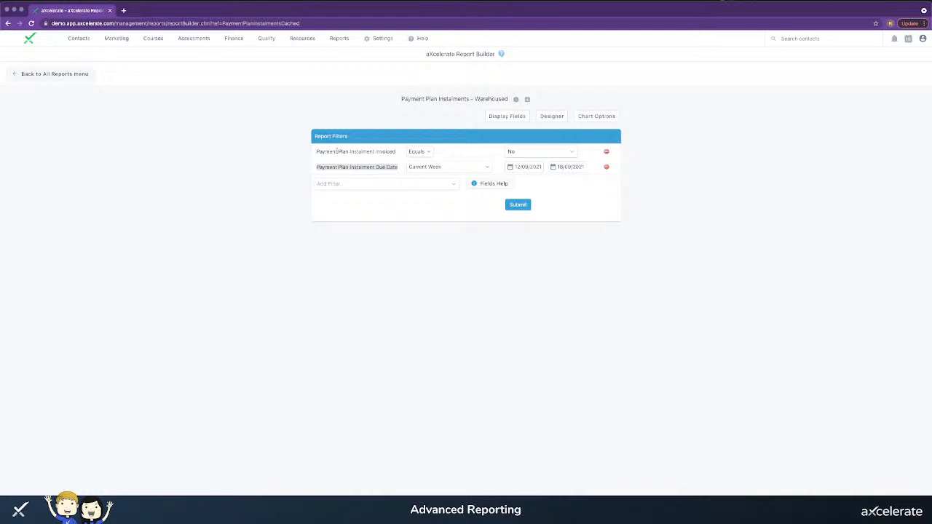
{"action": "triple_click", "coordinate": [337, 151]}
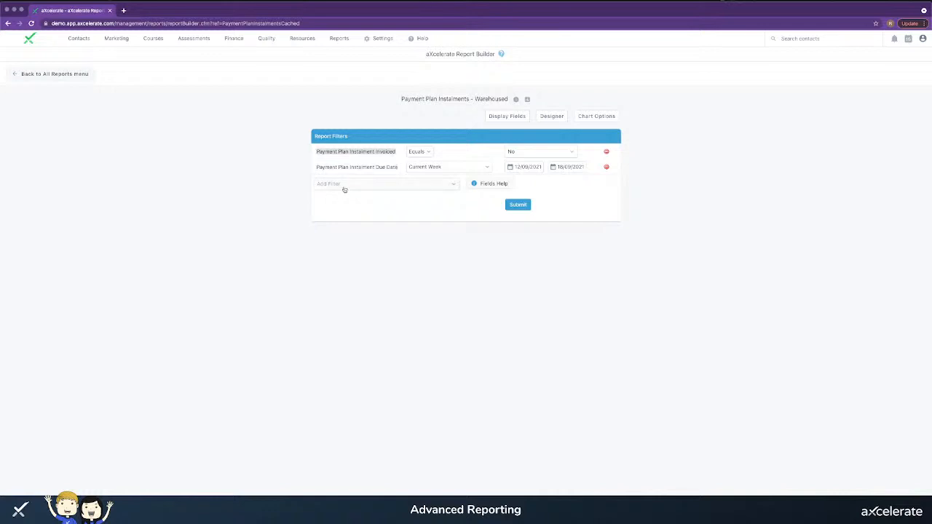
{"action": "left_click", "coordinate": [345, 186]}
{"action": "type", "text": "inv"}
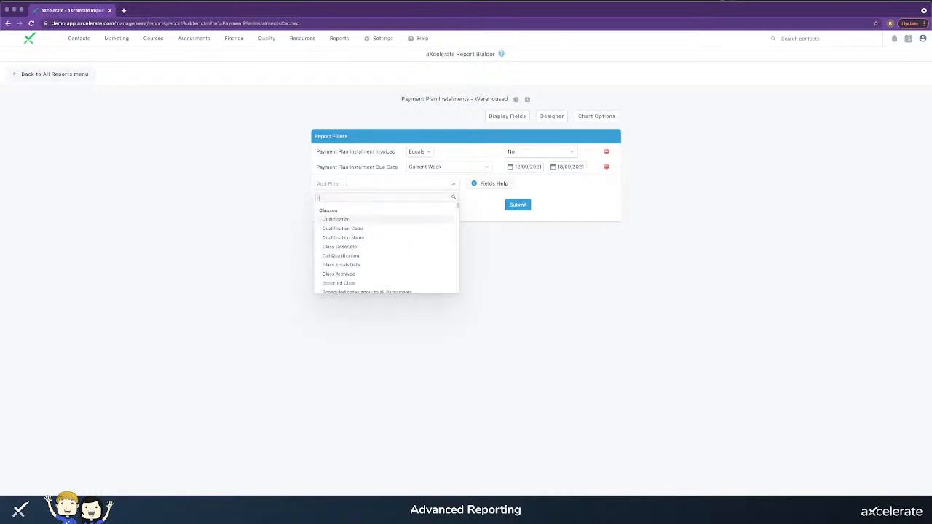
{"action": "type", "text": "oice due"}
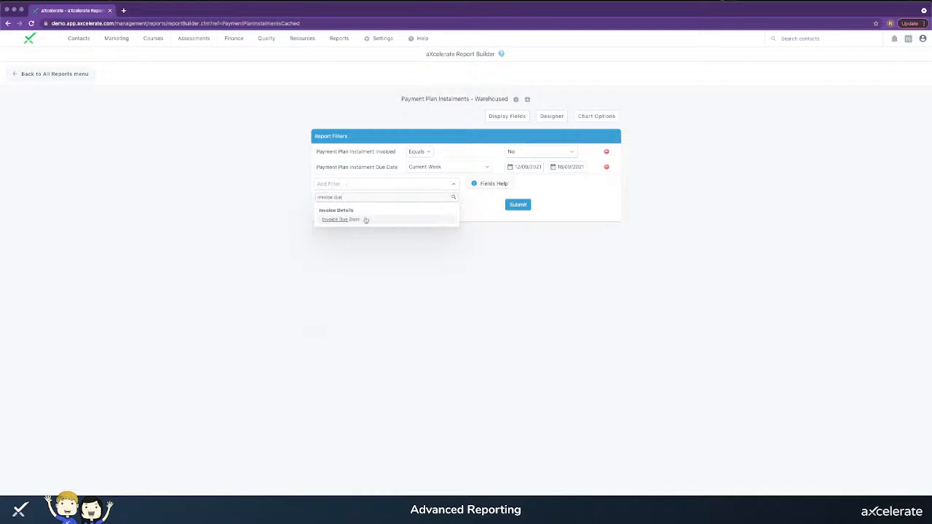
{"action": "left_click", "coordinate": [367, 219]}
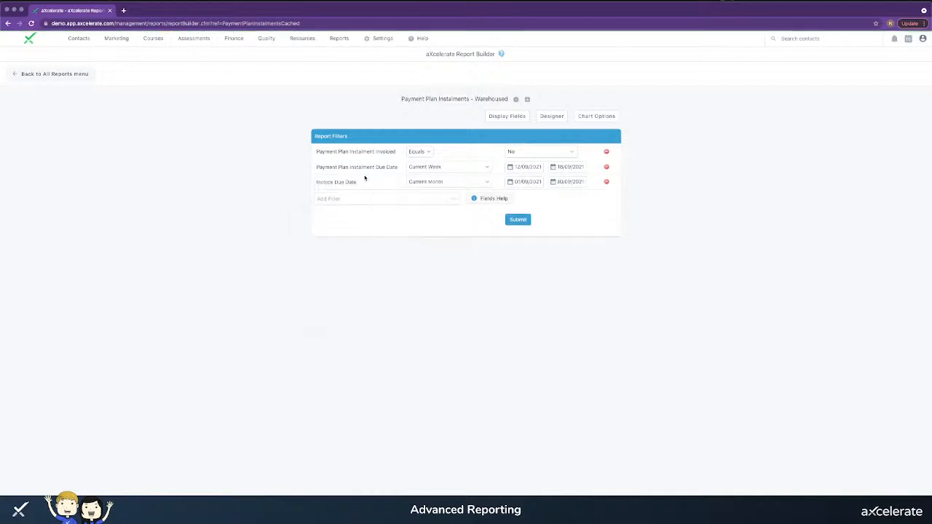
{"action": "double_click", "coordinate": [351, 182]}
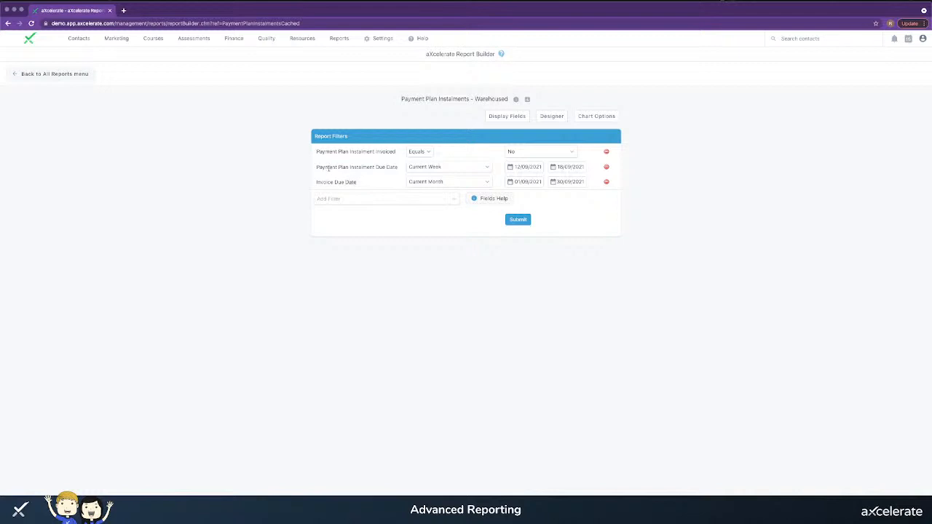
{"action": "triple_click", "coordinate": [329, 169]}
{"action": "triple_click", "coordinate": [326, 183]}
{"action": "left_click", "coordinate": [155, 270]}
{"action": "left_click", "coordinate": [607, 183]}
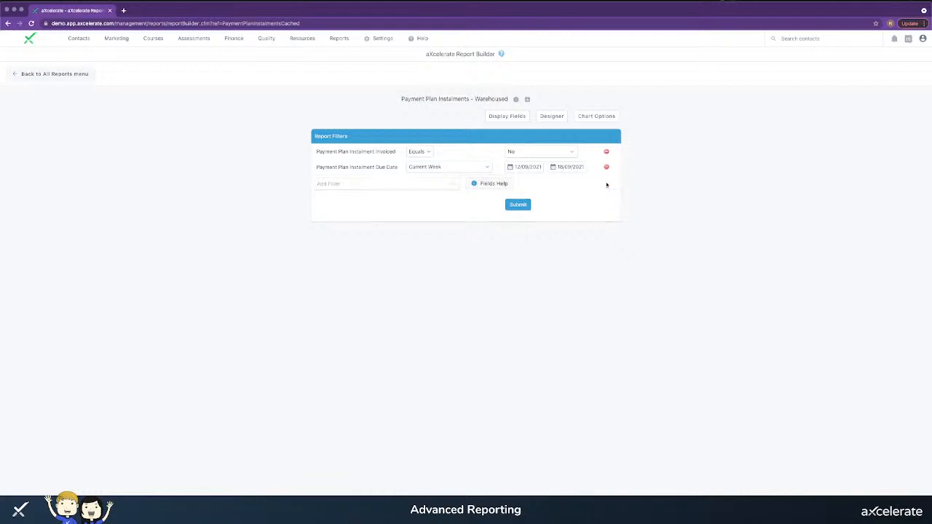
Set the Payment Plan Instalment Due Date filter to Last 365 Days
{"action": "left_click_drag", "start_coordinate": [329, 151], "coordinate": [395, 151]}
{"action": "double_click", "coordinate": [385, 152]}
{"action": "left_click", "coordinate": [480, 154]}
{"action": "left_click_drag", "start_coordinate": [322, 167], "coordinate": [385, 166]}
{"action": "left_click", "coordinate": [384, 167]}
{"action": "left_click", "coordinate": [425, 170]}
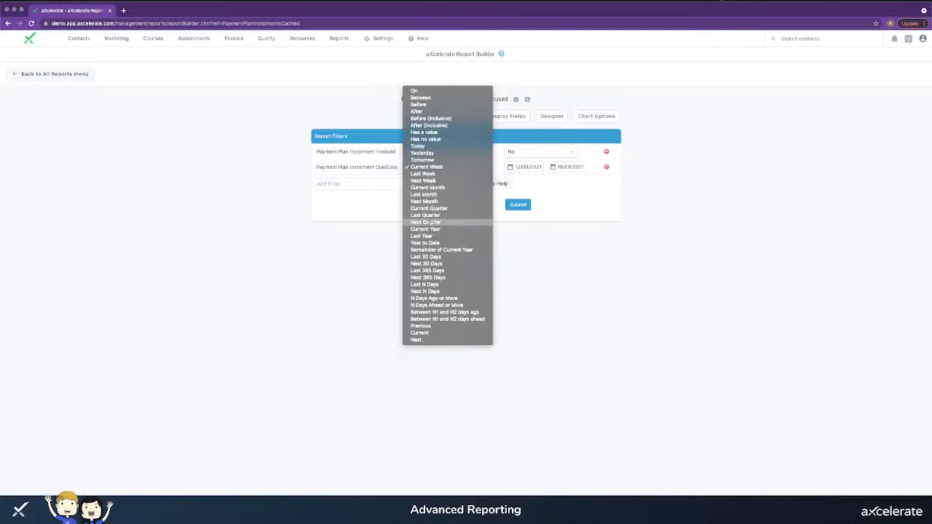
{"action": "left_click", "coordinate": [428, 271]}
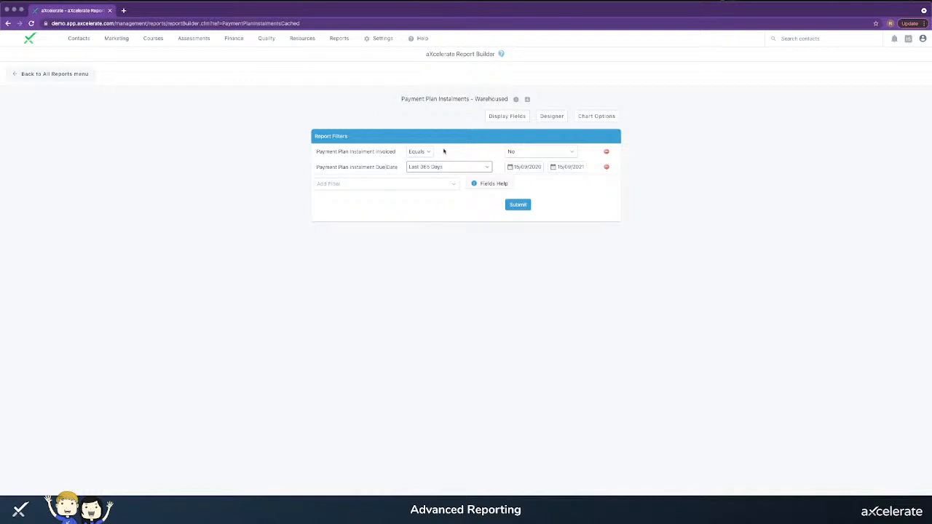
Review the report's display fields, keep the current selection, and run the Payment Plan Instalments report
{"action": "left_click", "coordinate": [522, 119]}
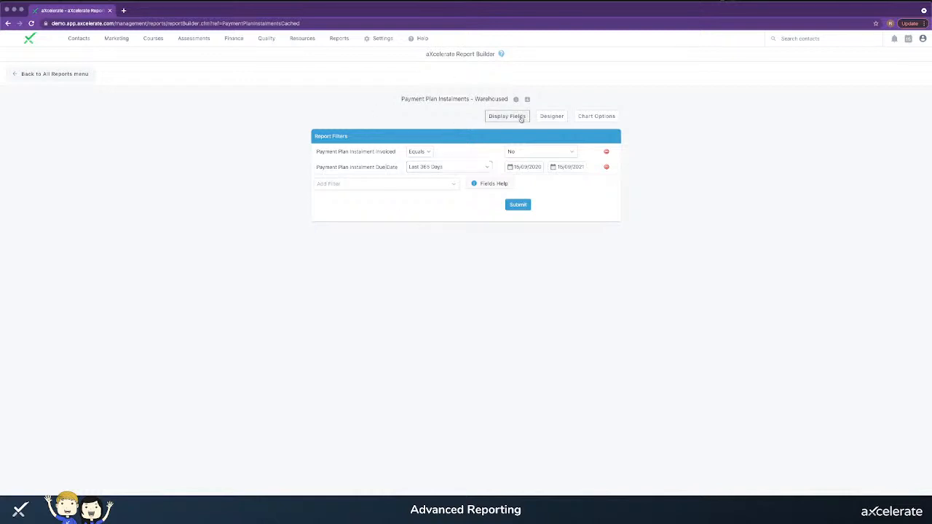
{"action": "scroll", "coordinate": [414, 271], "scroll_direction": "down", "scroll_amount": 2}
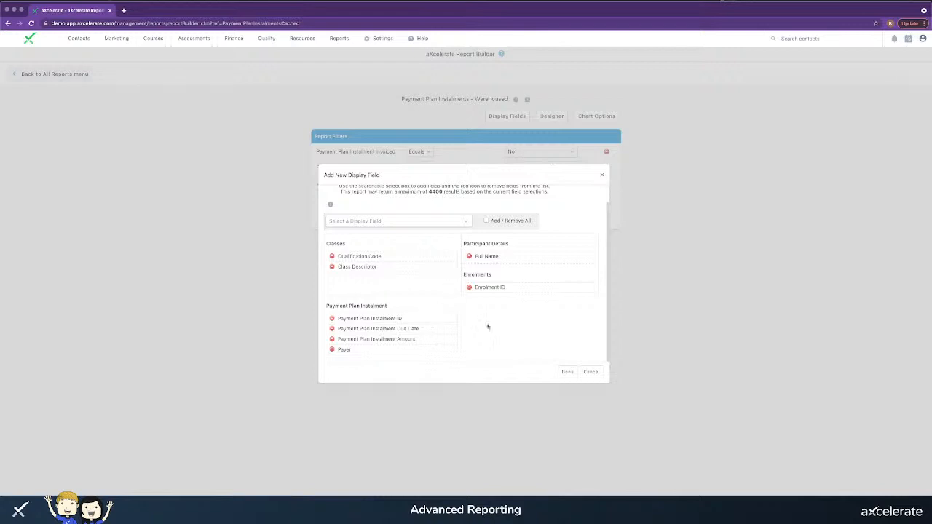
{"action": "left_click", "coordinate": [567, 372]}
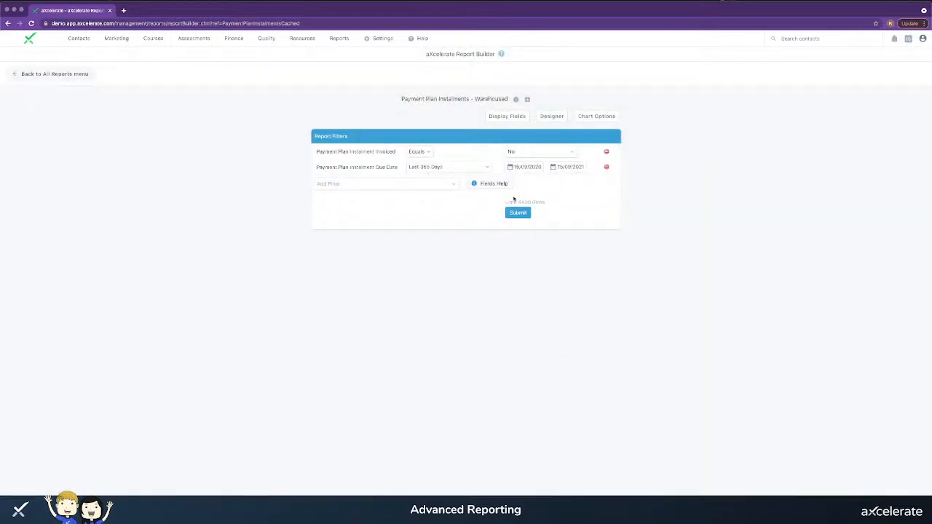
{"action": "left_click", "coordinate": [521, 214]}
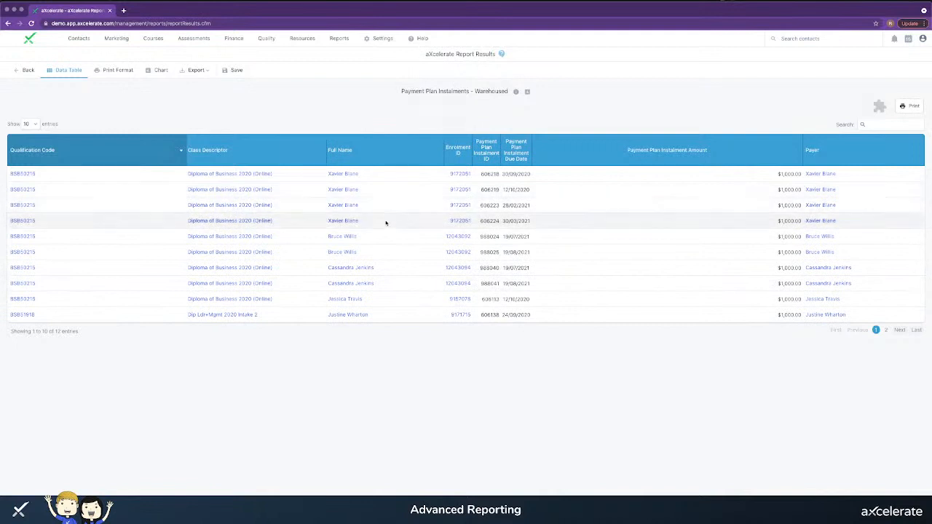
Examine the instalment due dates and amounts in the results, and return to the report setup
{"action": "double_click", "coordinate": [517, 174]}
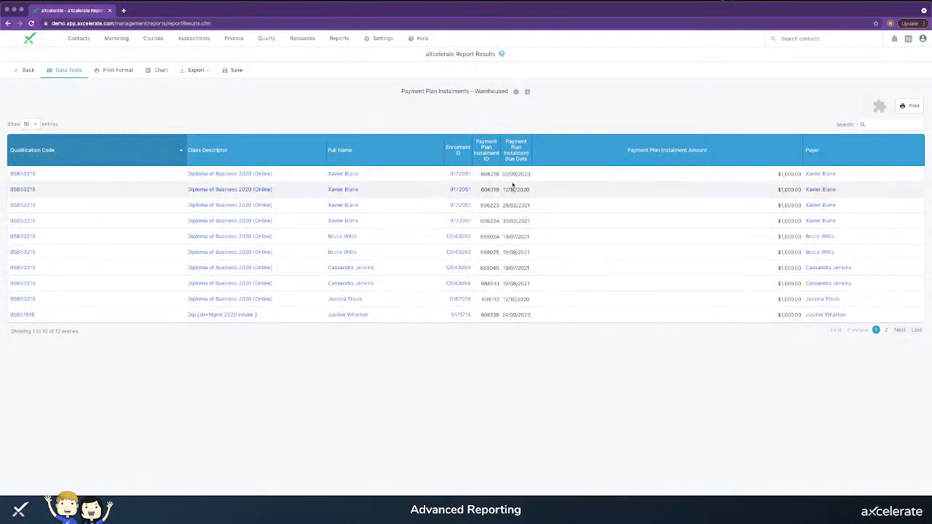
{"action": "left_click", "coordinate": [512, 175]}
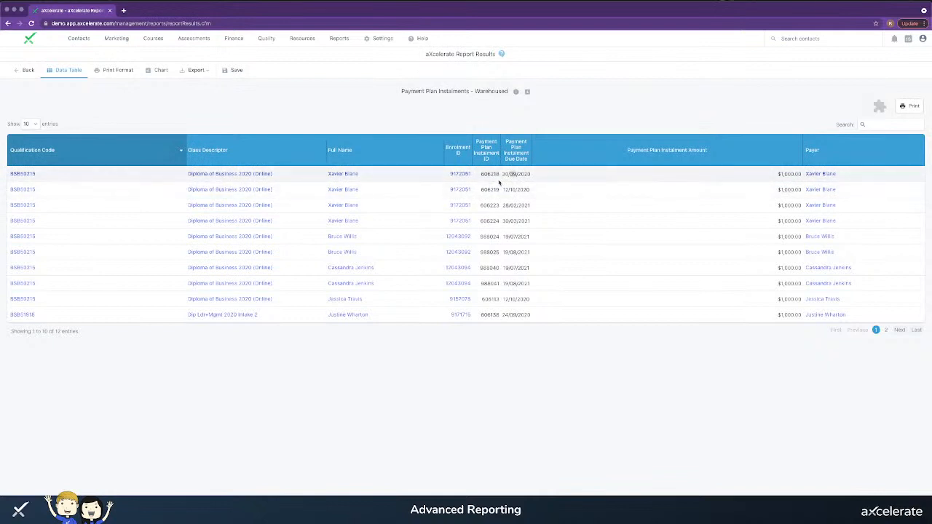
{"action": "double_click", "coordinate": [789, 174]}
{"action": "double_click", "coordinate": [790, 189]}
{"action": "left_click", "coordinate": [657, 201]}
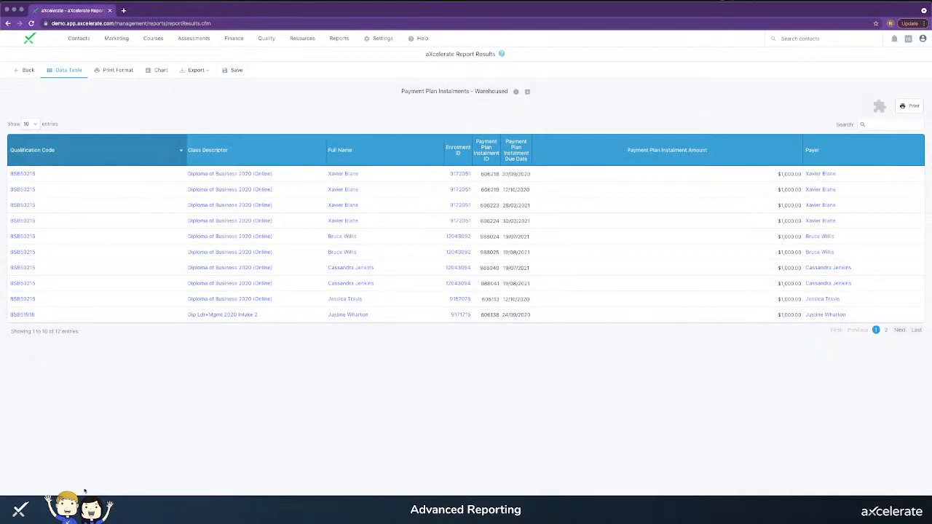
{"action": "left_click", "coordinate": [23, 71]}
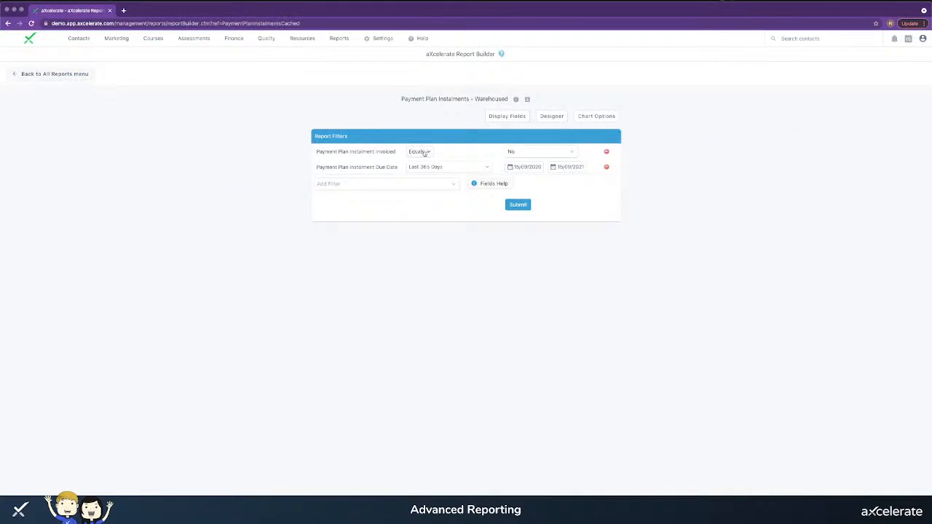
Set the Payment Plan Instalment Invoiced filter to Yes and remove the Payment Plan Instalment Due Date filter
{"action": "left_click", "coordinate": [533, 150]}
{"action": "left_click", "coordinate": [516, 178]}
{"action": "left_click_drag", "start_coordinate": [337, 167], "coordinate": [396, 167]}
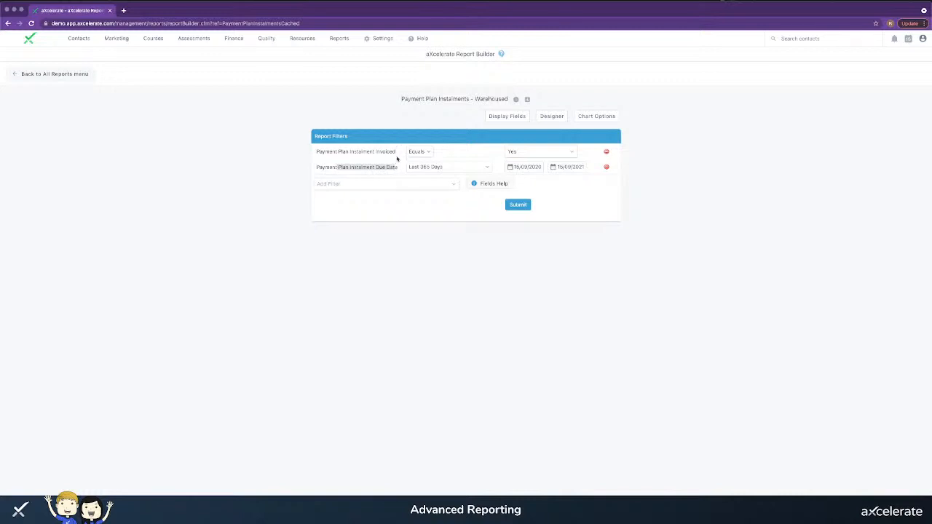
{"action": "triple_click", "coordinate": [364, 164]}
{"action": "left_click", "coordinate": [606, 168]}
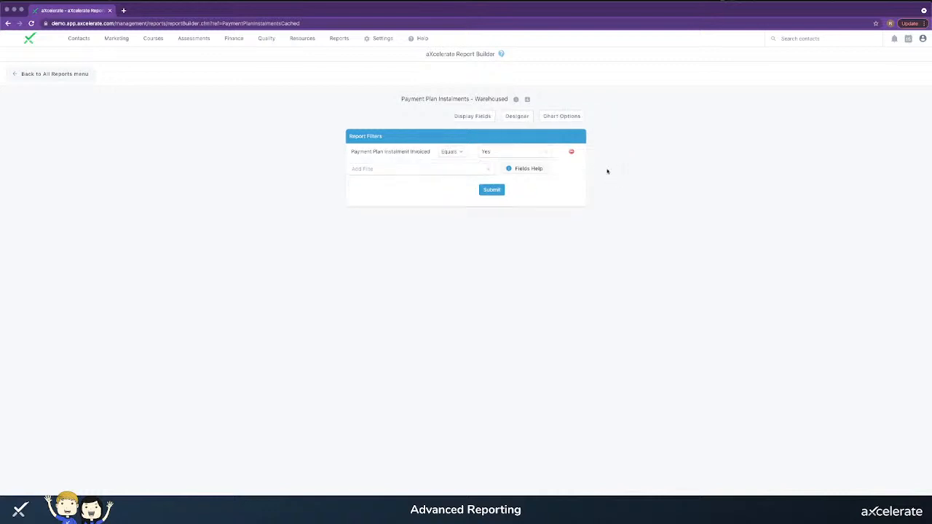
Add an Invoice Due Date filter to the report, leaving its period at Current Month
{"action": "left_click", "coordinate": [406, 170]}
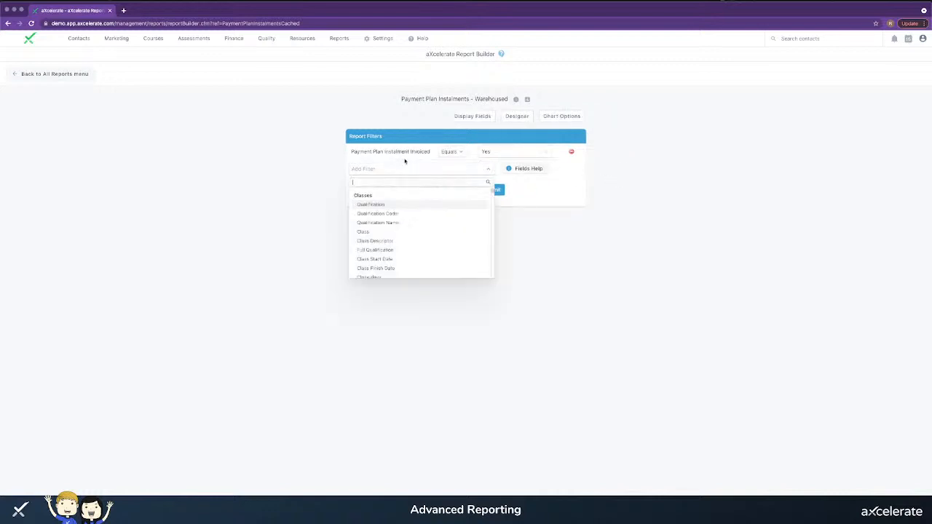
{"action": "type", "text": "ibn"}
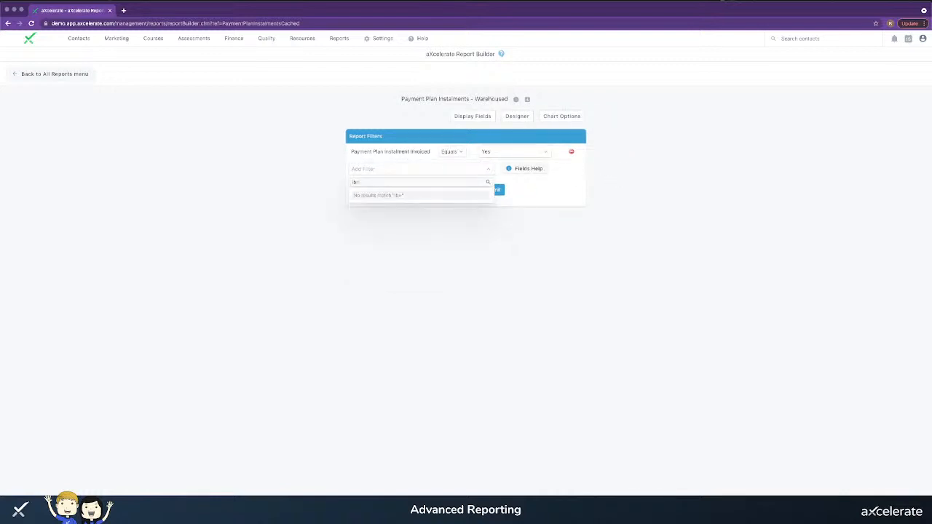
{"action": "key", "text": "BackSpace"}
{"action": "key", "text": "BackSpace"}
{"action": "key", "text": "BackSpace"}
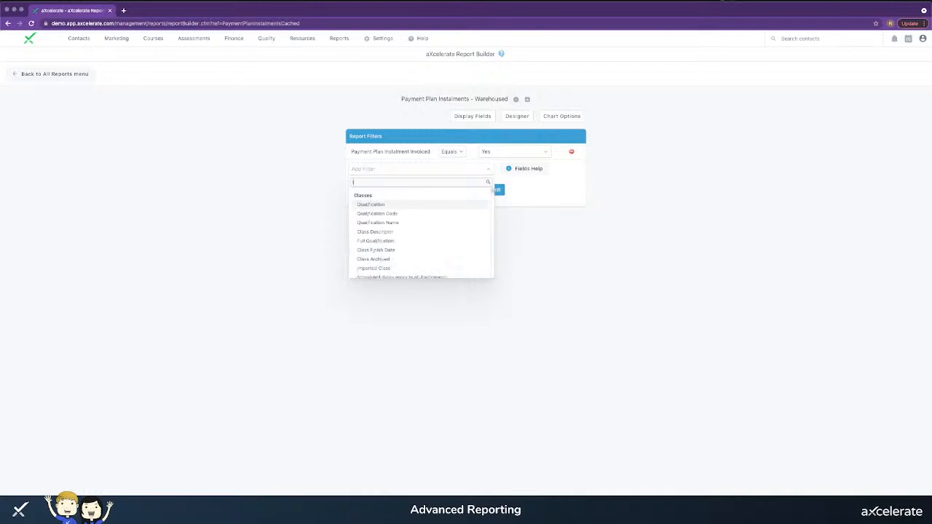
{"action": "type", "text": "invoice"}
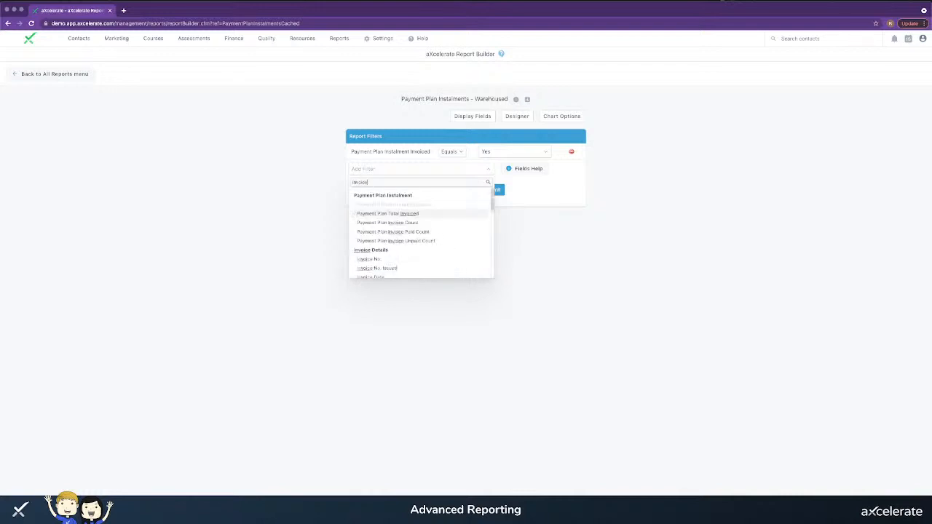
{"action": "scroll", "coordinate": [415, 223], "scroll_direction": "down", "scroll_amount": 3}
{"action": "type", "text": "e"}
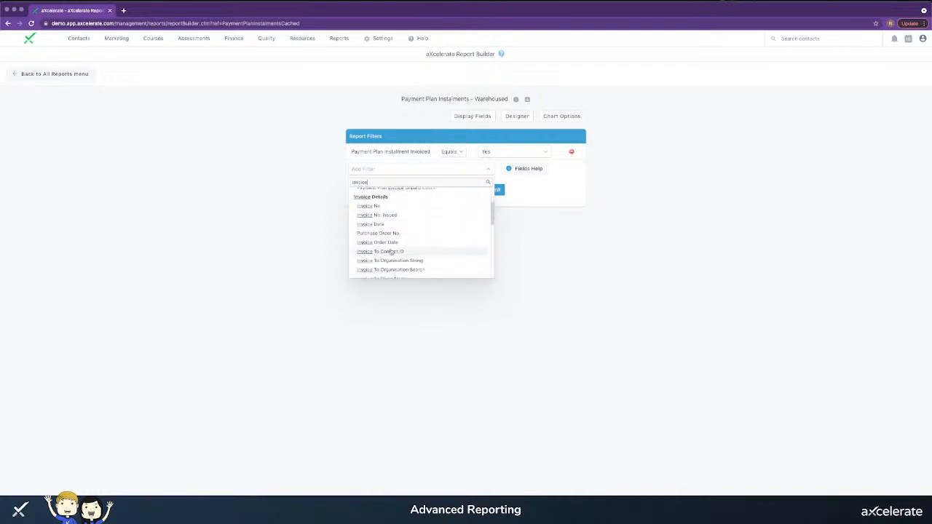
{"action": "scroll", "coordinate": [391, 252], "scroll_direction": "down", "scroll_amount": 2}
{"action": "type", "text": "du"}
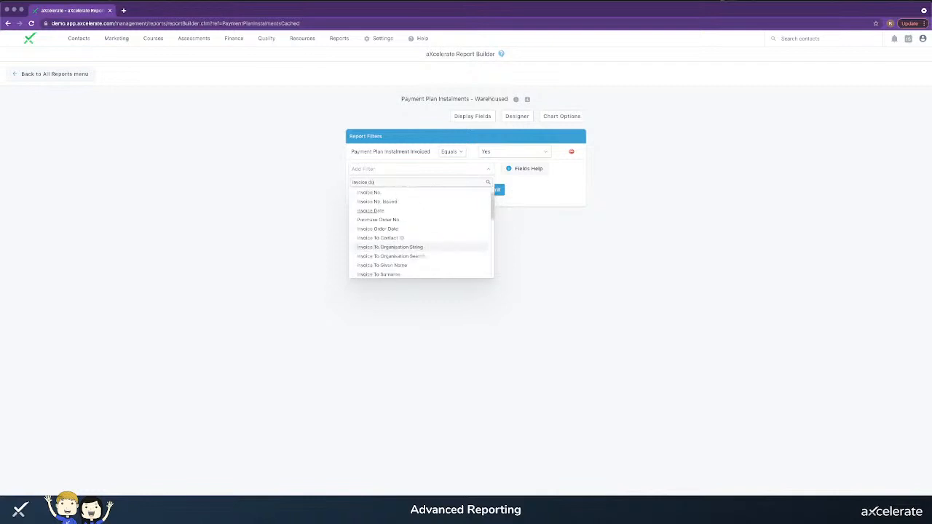
{"action": "type", "text": "e"}
{"action": "left_click", "coordinate": [423, 207]}
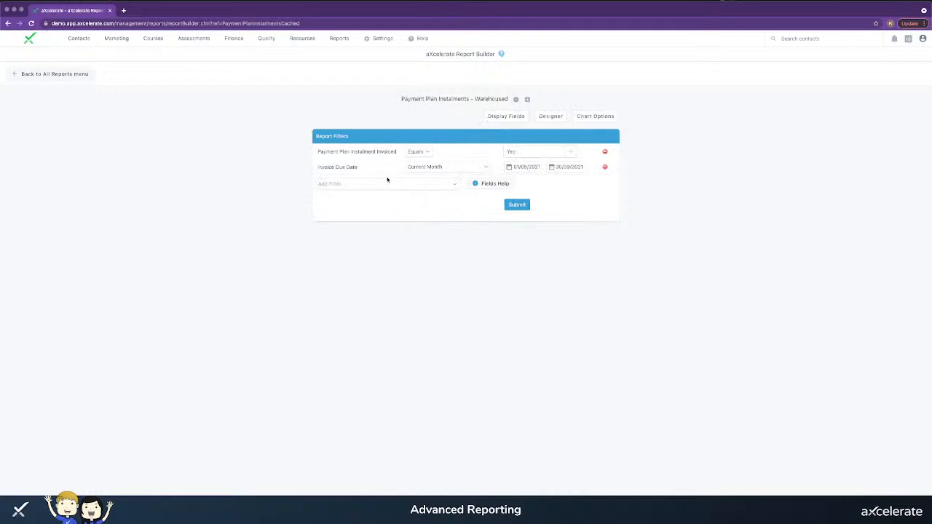
Add an Invoice Marked Paid filter equal to No
{"action": "left_click", "coordinate": [386, 184]}
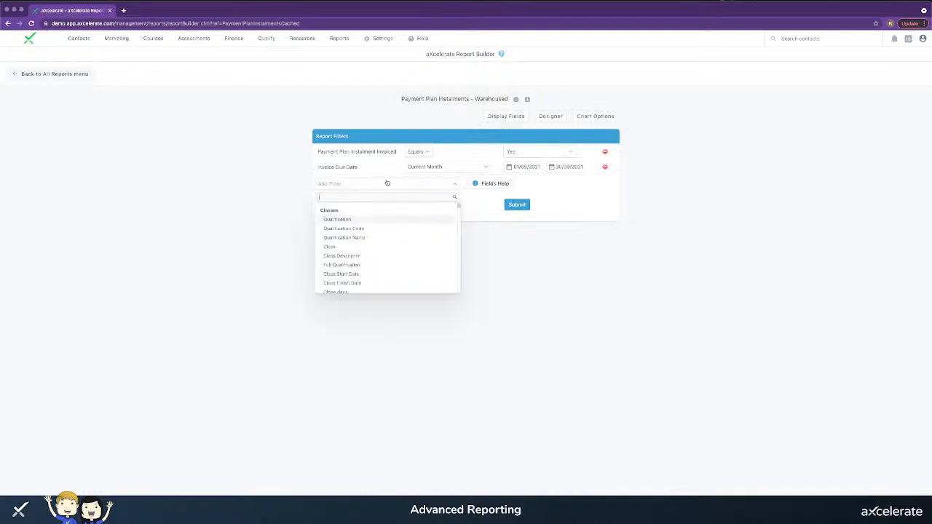
{"action": "type", "text": "invoice mar"}
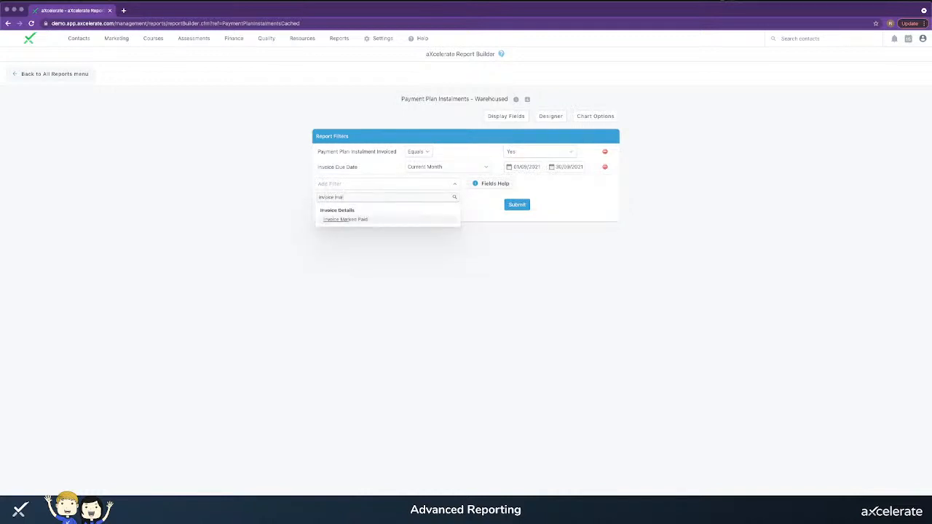
{"action": "left_click", "coordinate": [375, 220]}
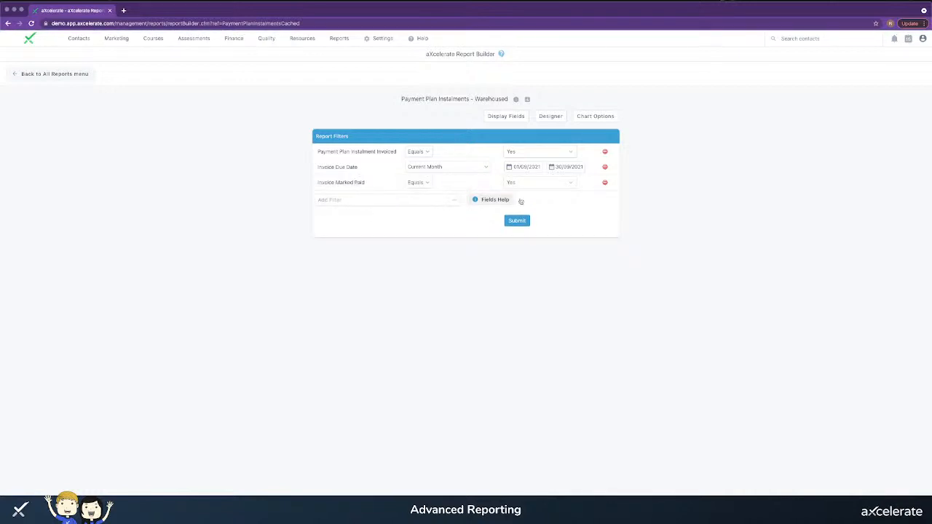
{"action": "left_click", "coordinate": [566, 185]}
{"action": "left_click", "coordinate": [545, 218]}
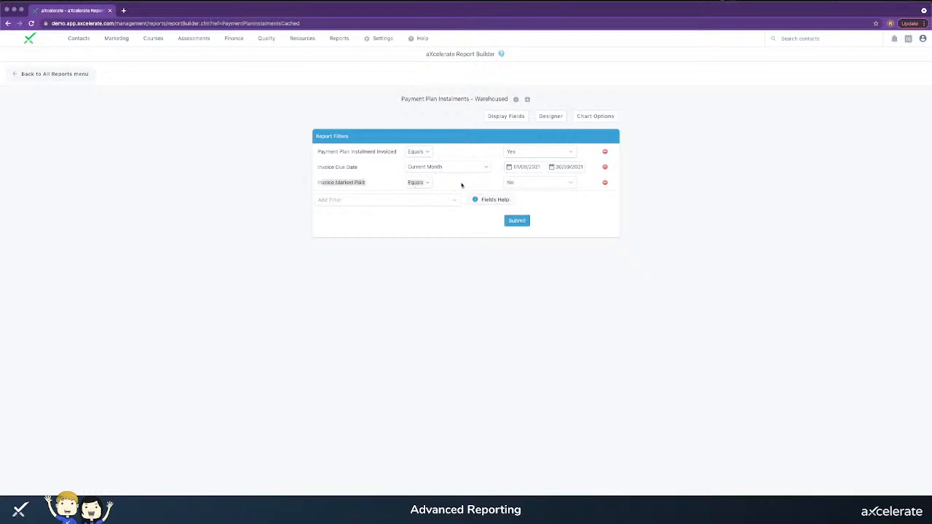
{"action": "left_click_drag", "start_coordinate": [318, 167], "coordinate": [357, 167]}
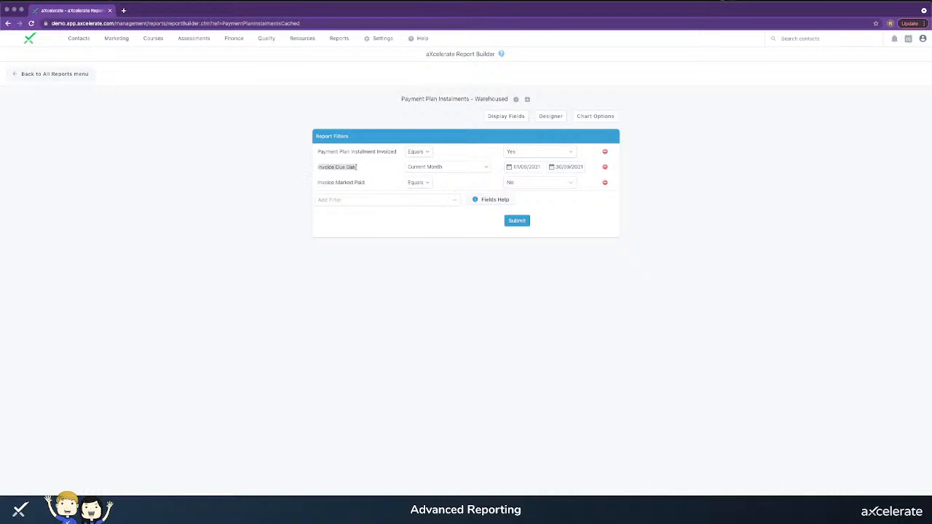
Set the Invoice Due Date filter's period to Last 365 Days
{"action": "left_click", "coordinate": [449, 170]}
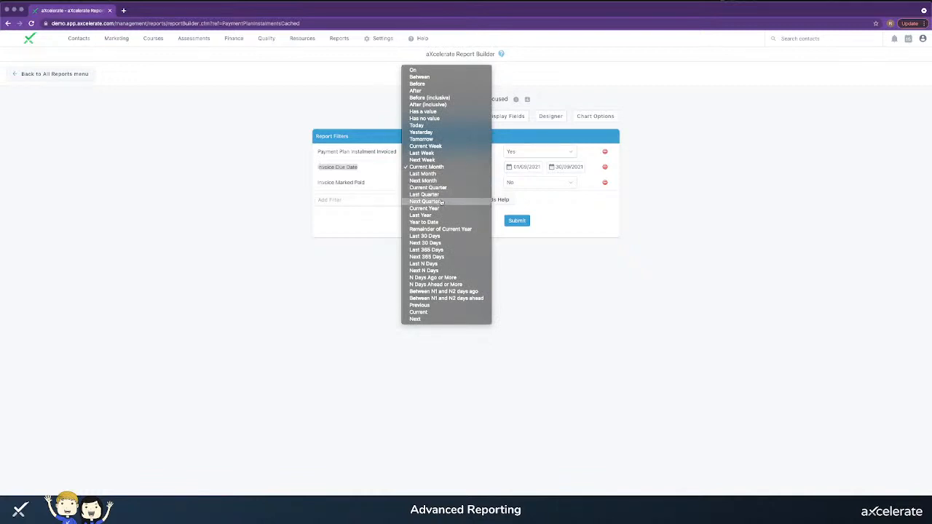
{"action": "left_click", "coordinate": [434, 252]}
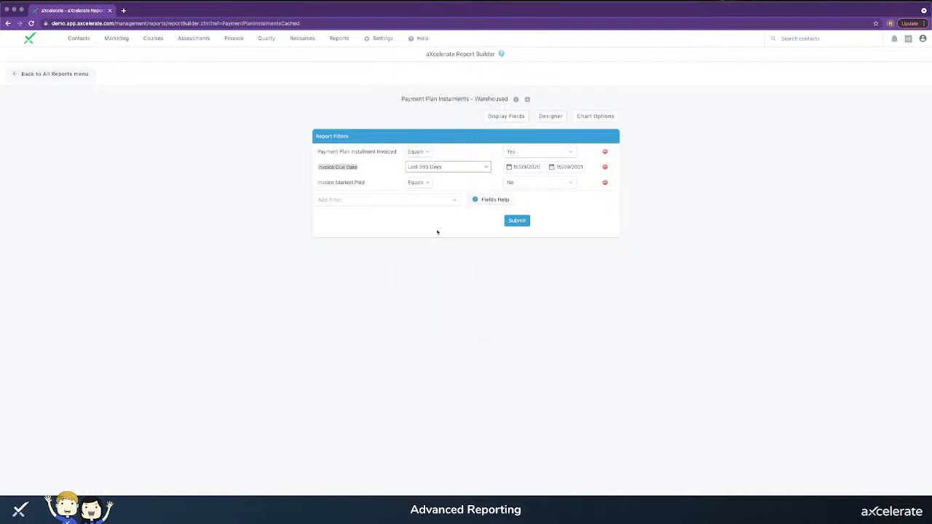
{"action": "left_click", "coordinate": [440, 147]}
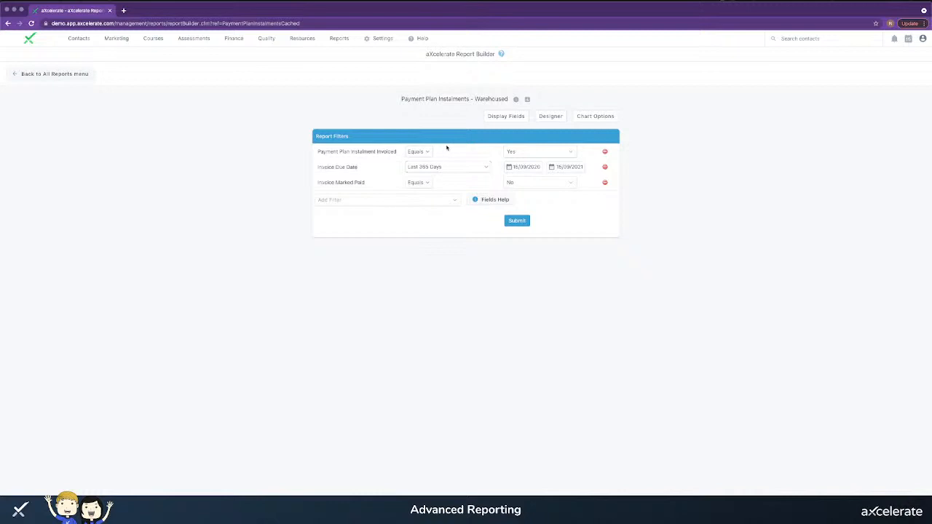
Add Invoice No. from the Invoice Details group to the report's display fields
{"action": "left_click", "coordinate": [514, 118]}
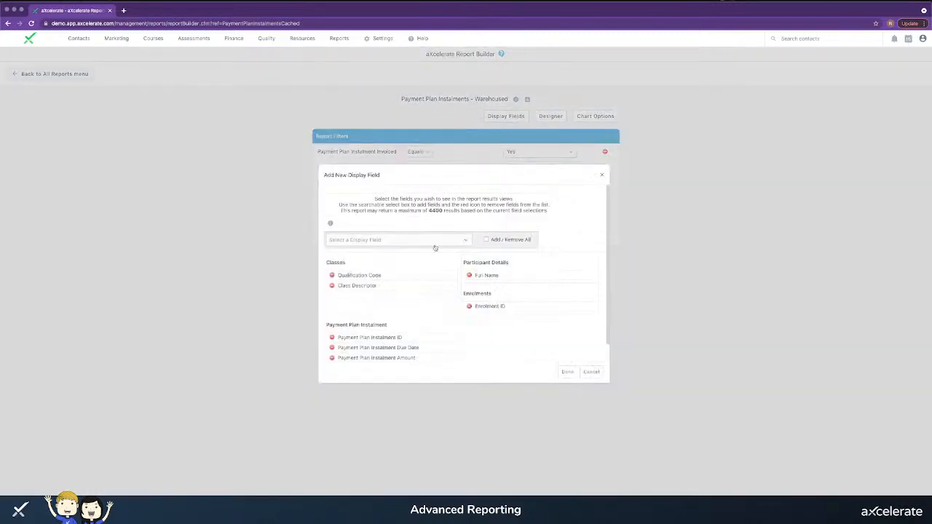
{"action": "scroll", "coordinate": [394, 262], "scroll_direction": "down", "scroll_amount": 1}
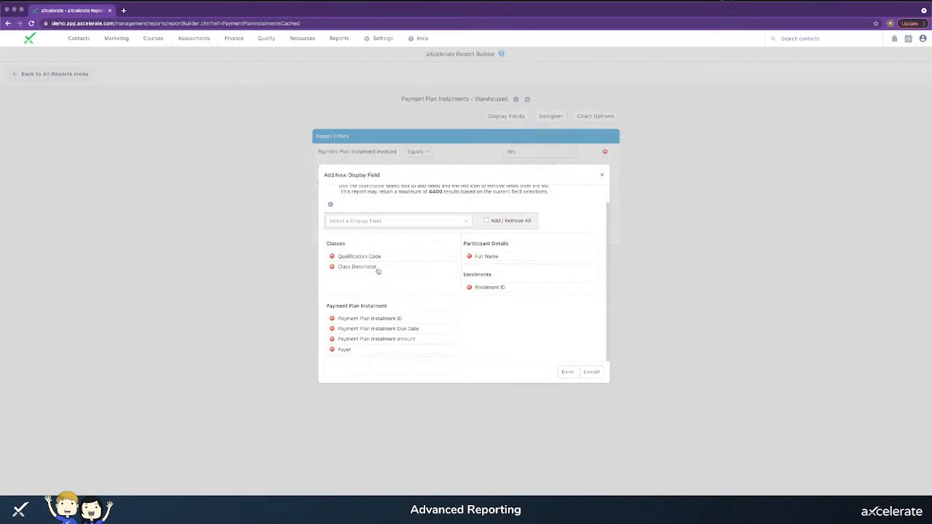
{"action": "left_click", "coordinate": [397, 223]}
{"action": "type", "text": "i"}
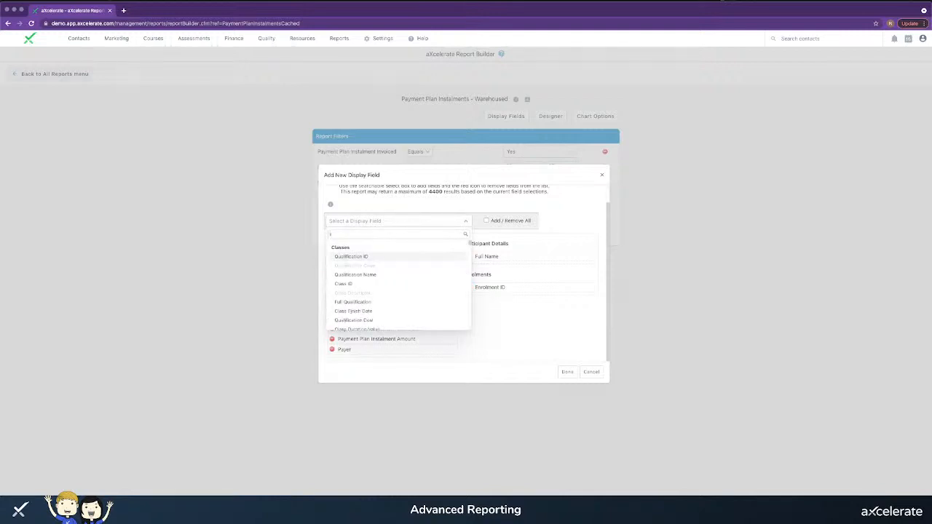
{"action": "type", "text": "bsoic"}
{"action": "key", "text": "BackSpace"}
{"action": "key", "text": "BackSpace"}
{"action": "key", "text": "BackSpace"}
{"action": "key", "text": "BackSpace"}
{"action": "key", "text": "BackSpace"}
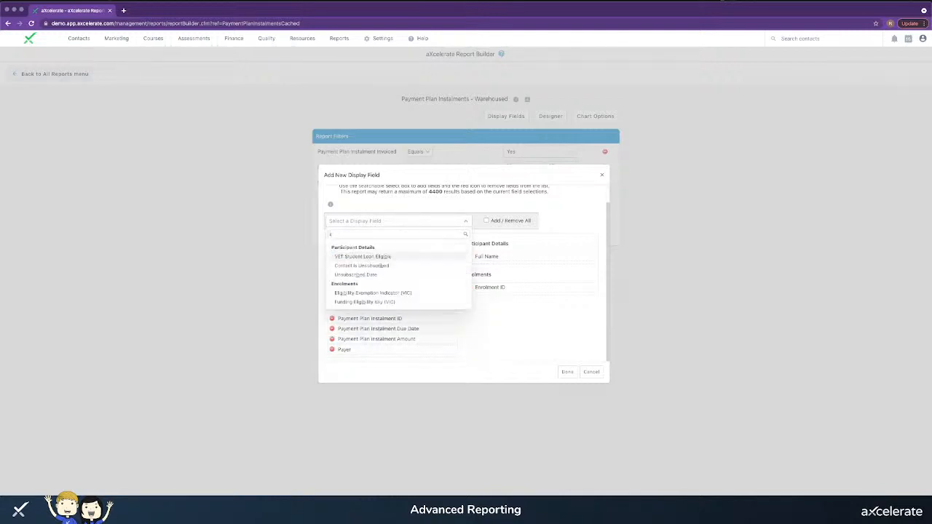
{"action": "type", "text": "nvoic"}
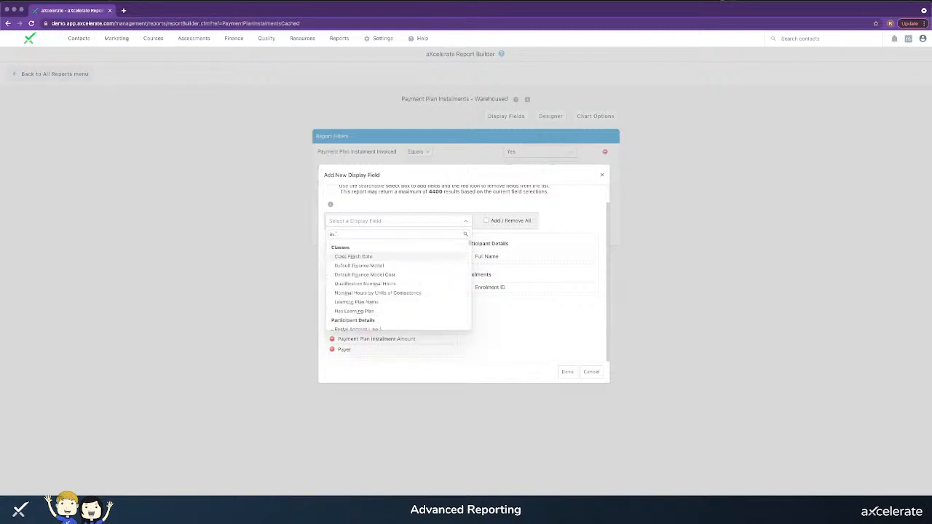
{"action": "key", "text": "BackSpace"}
{"action": "key", "text": "BackSpace"}
{"action": "key", "text": "BackSpace"}
{"action": "key", "text": "BackSpace"}
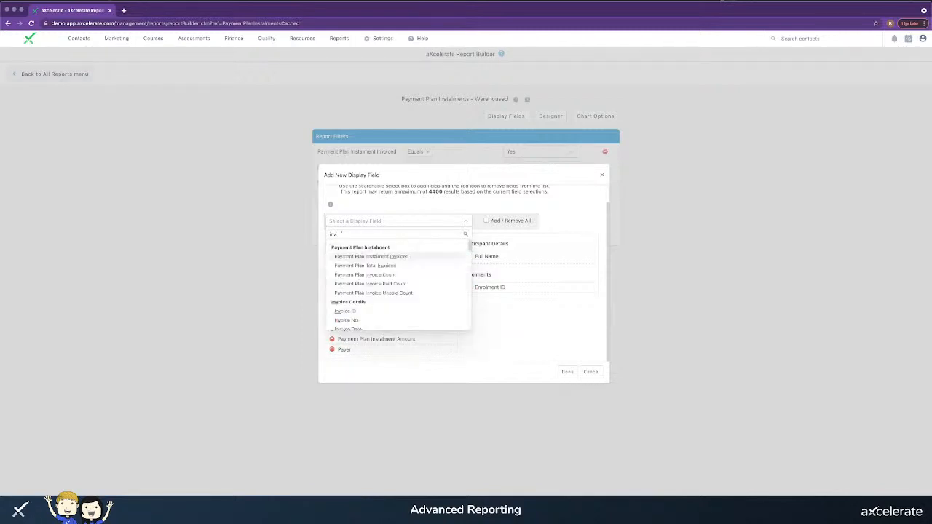
{"action": "left_click", "coordinate": [370, 322]}
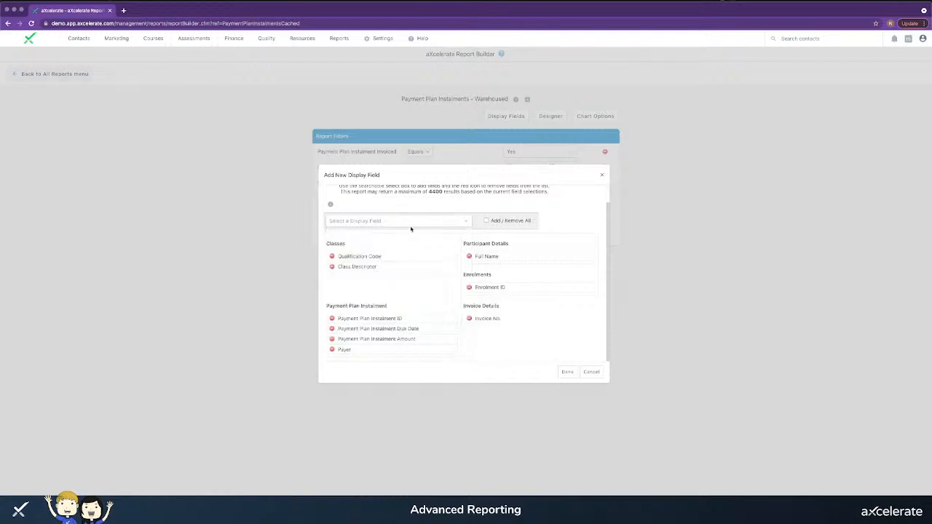
Add Invoice Balance to the report's display fields
{"action": "left_click", "coordinate": [409, 224]}
{"action": "type", "text": "inv"}
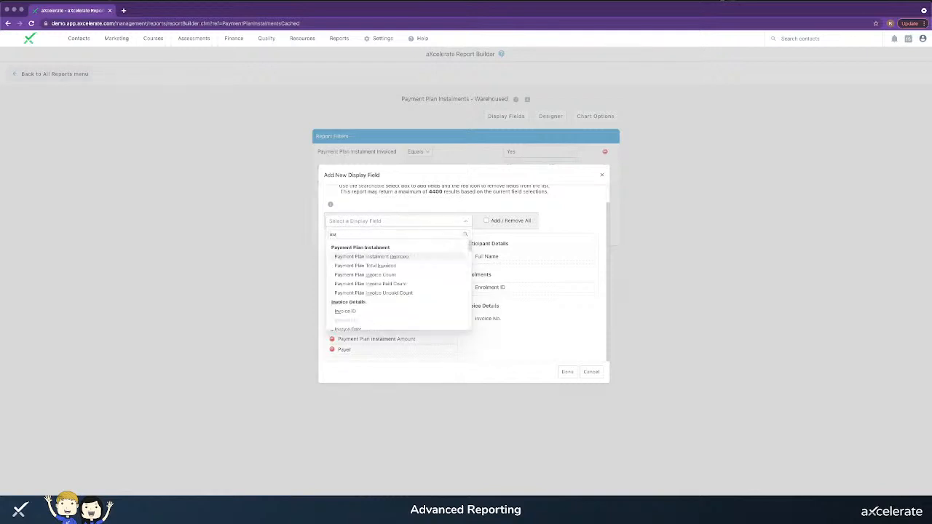
{"action": "type", "text": "oice am"}
{"action": "key", "text": "BackSpace"}
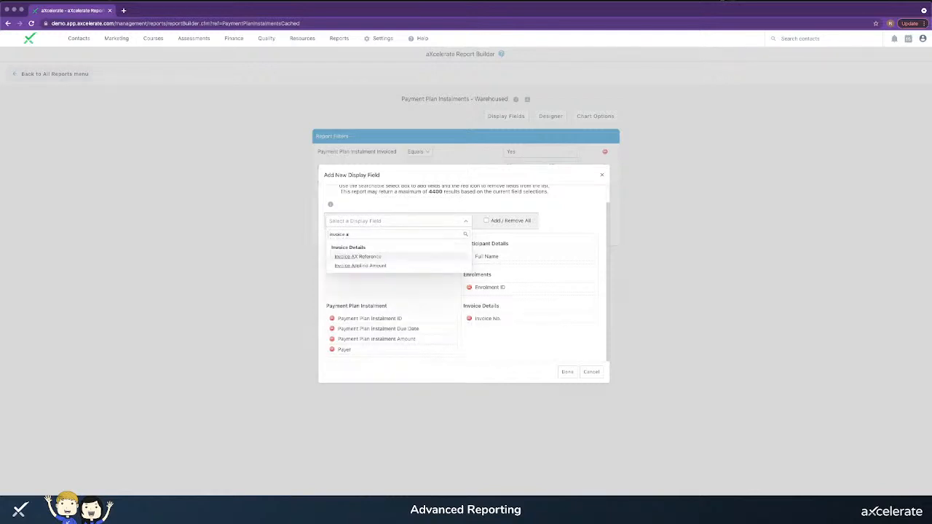
{"action": "key", "text": "BackSpace"}
{"action": "key", "text": "BackSpace"}
{"action": "type", "text": "bal"}
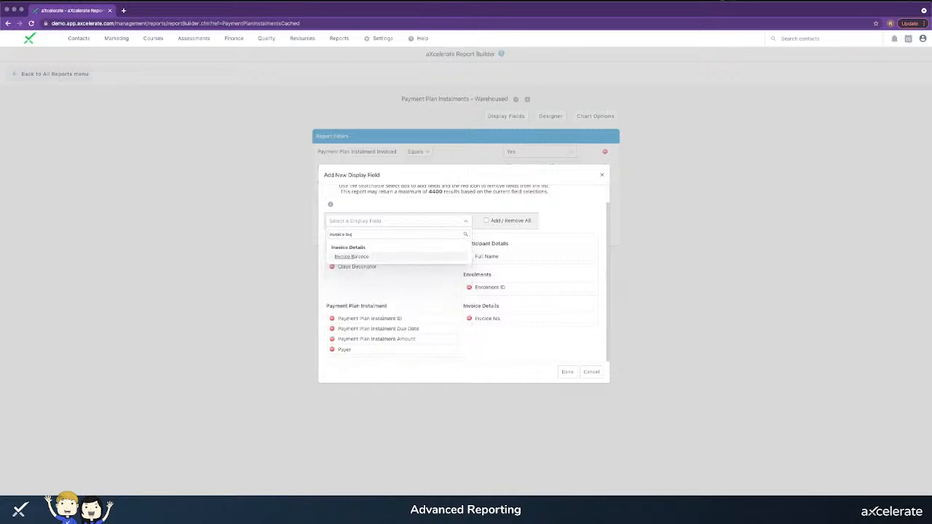
{"action": "left_click", "coordinate": [404, 260]}
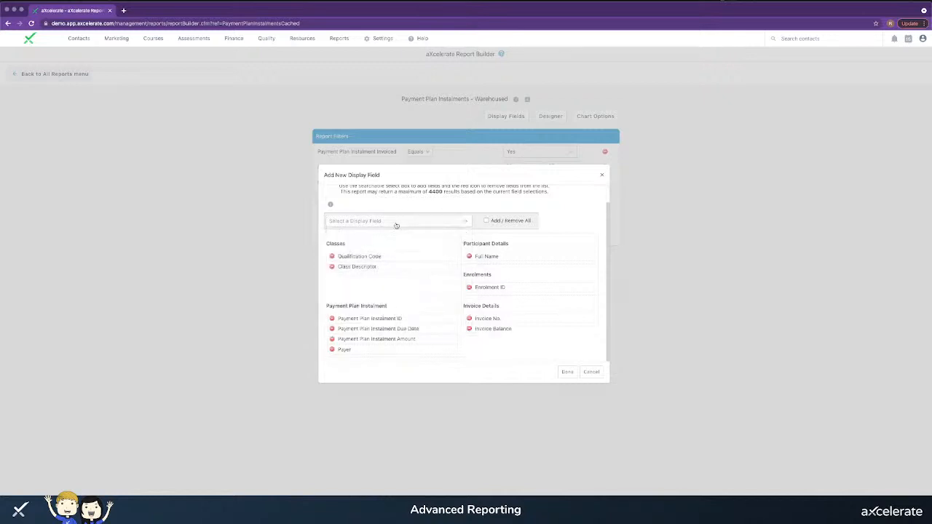
Add Invoice Marked Paid to the display fields and save the field selection
{"action": "left_click", "coordinate": [398, 220]}
{"action": "type", "text": "paid"}
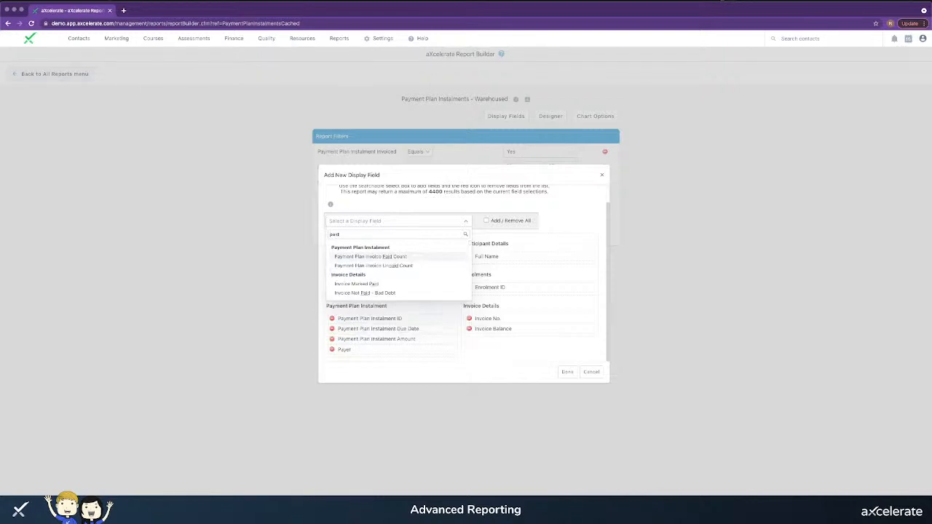
{"action": "left_click", "coordinate": [376, 290]}
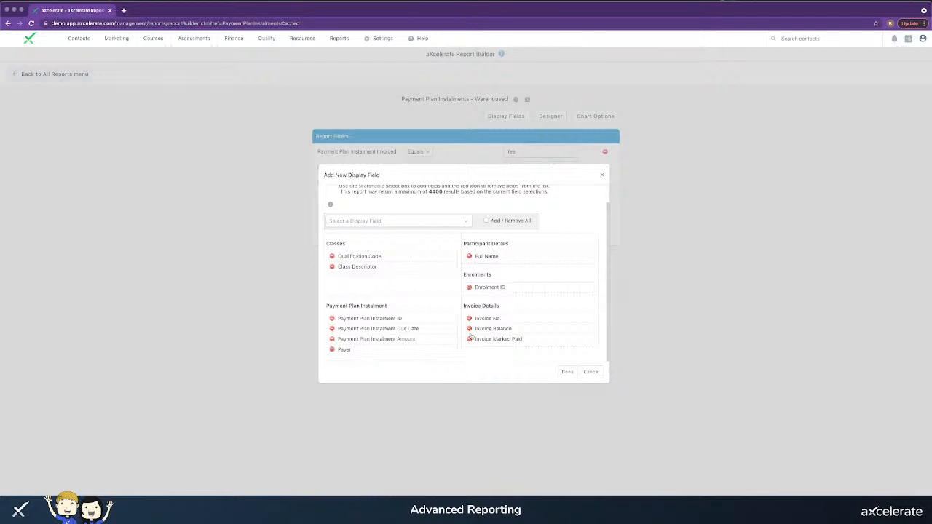
{"action": "left_click", "coordinate": [568, 373]}
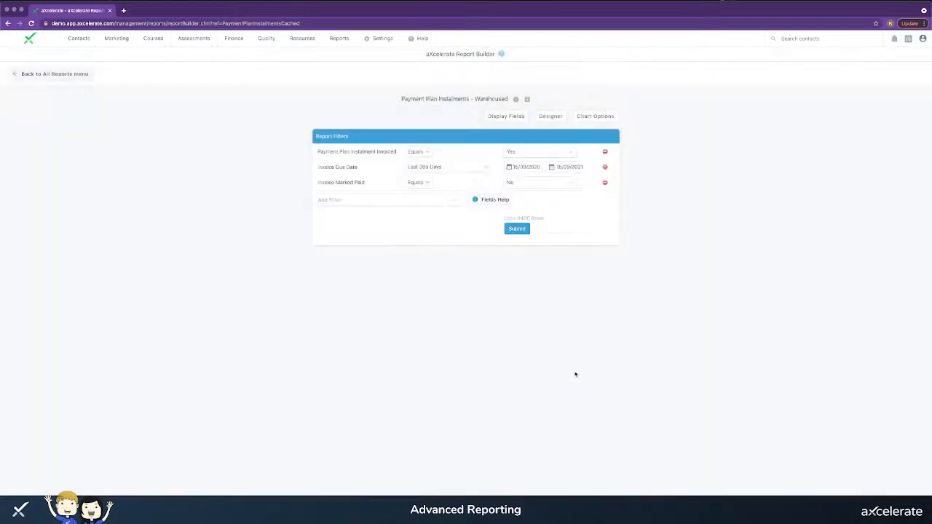
Run the report, check the Invoice Marked Paid column in the results, and return to the report setup
{"action": "left_click", "coordinate": [517, 229]}
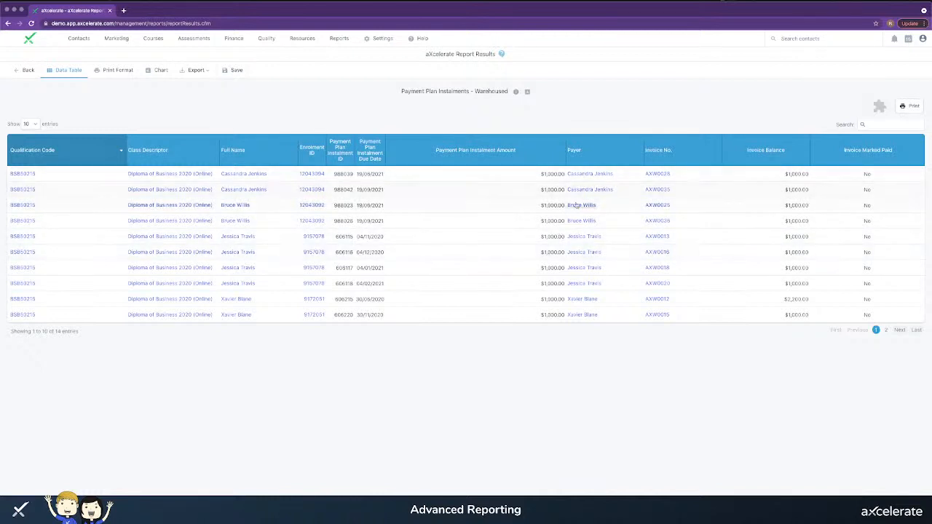
{"action": "double_click", "coordinate": [867, 175]}
{"action": "left_click", "coordinate": [23, 75]}
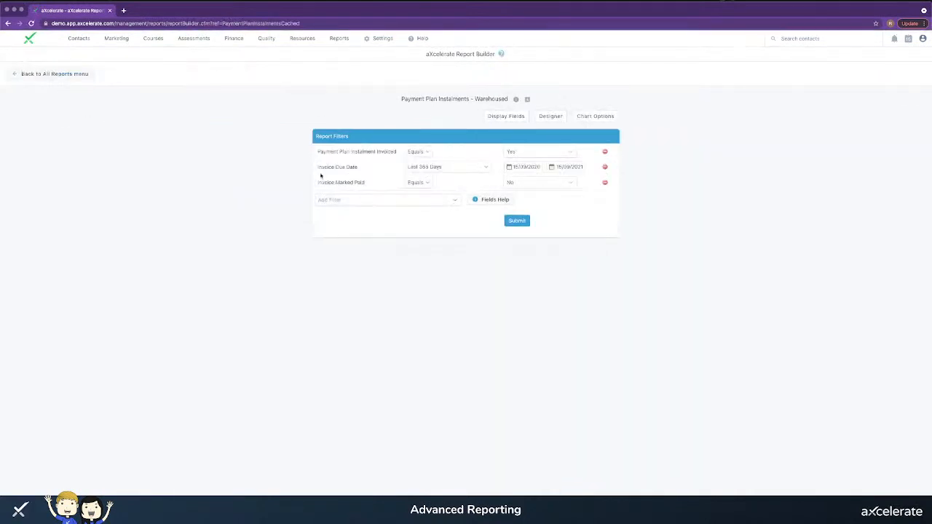
Add Invoice Due Date to the report's display fields and run the report
{"action": "double_click", "coordinate": [354, 168]}
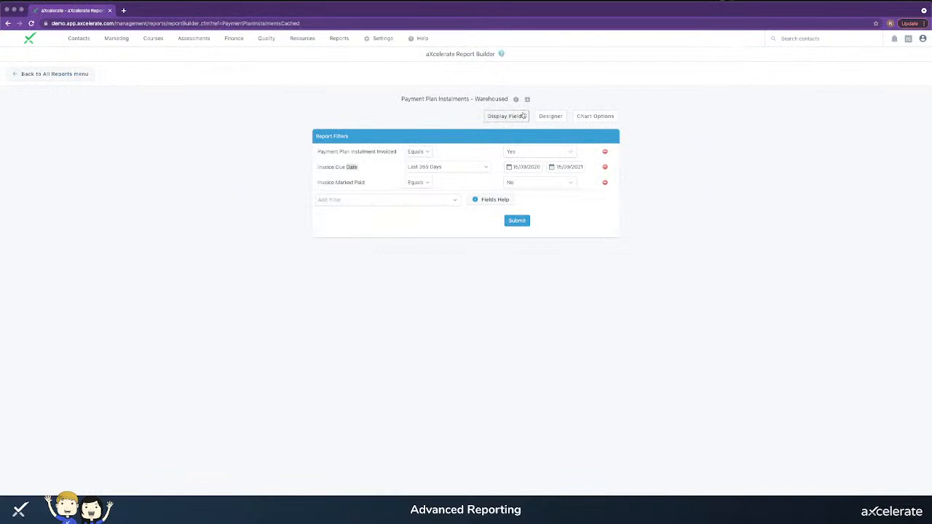
{"action": "left_click", "coordinate": [523, 115]}
{"action": "scroll", "coordinate": [516, 291], "scroll_direction": "down", "scroll_amount": 1}
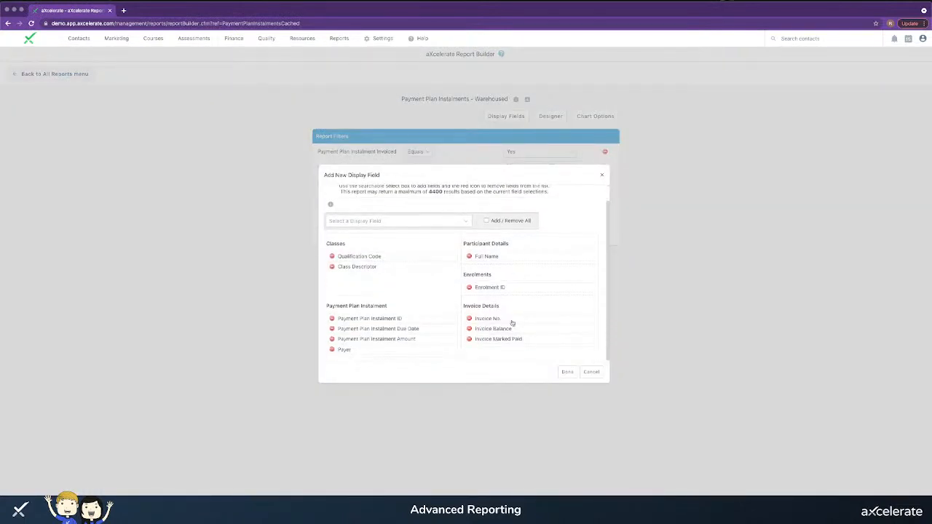
{"action": "left_click", "coordinate": [445, 224]}
{"action": "type", "text": "due da"}
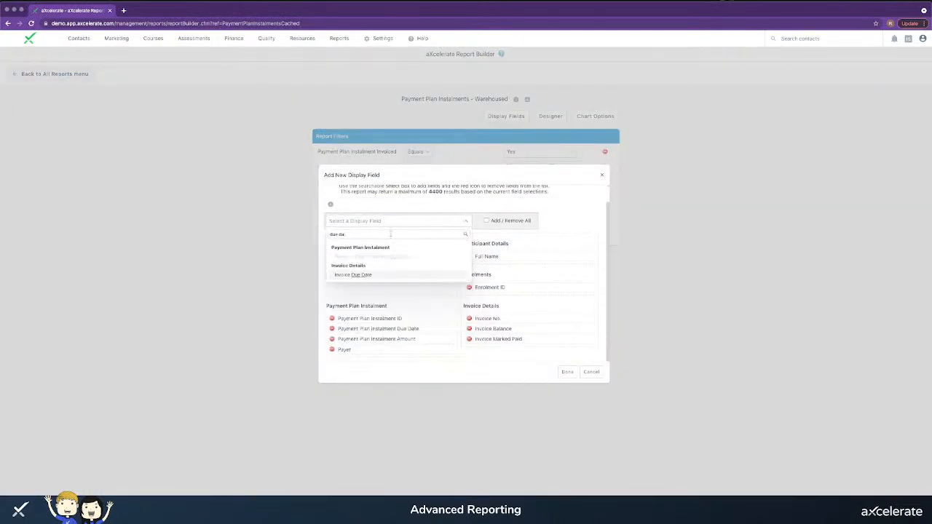
{"action": "left_click", "coordinate": [379, 276]}
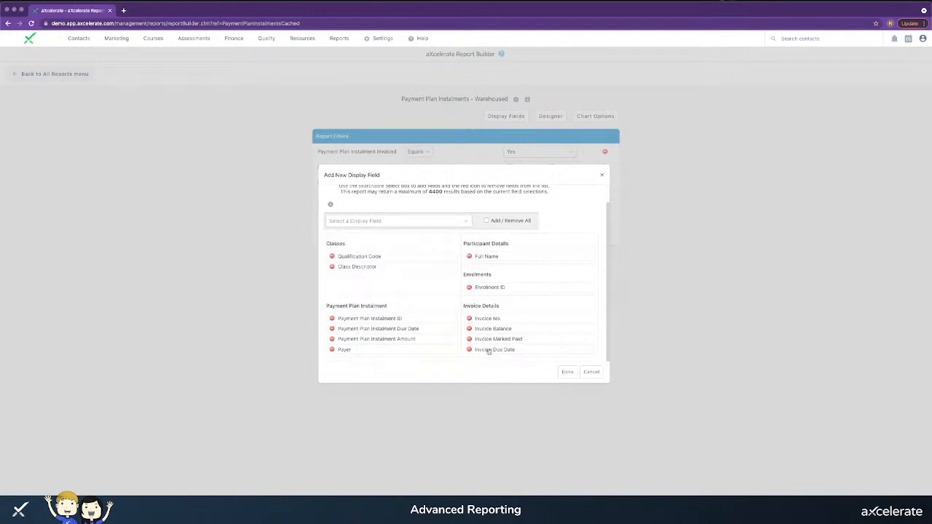
{"action": "left_click", "coordinate": [567, 371]}
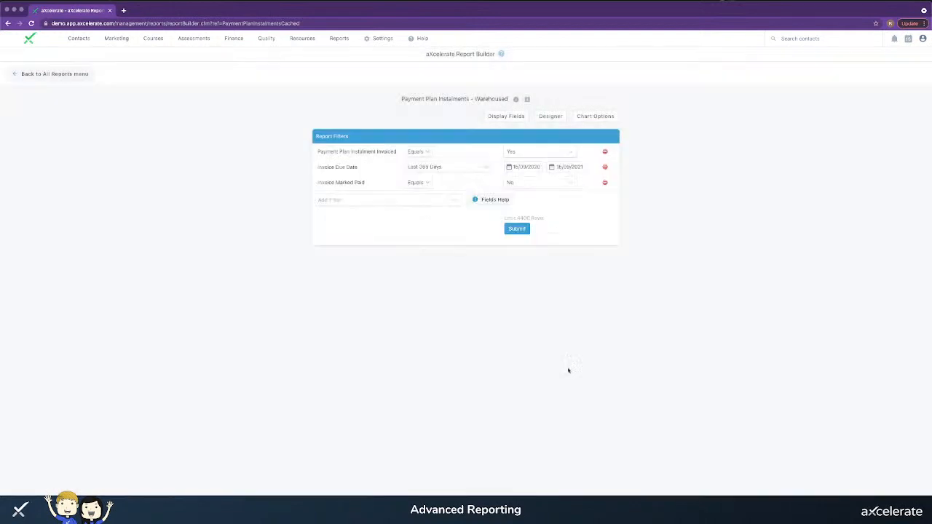
{"action": "left_click", "coordinate": [522, 232]}
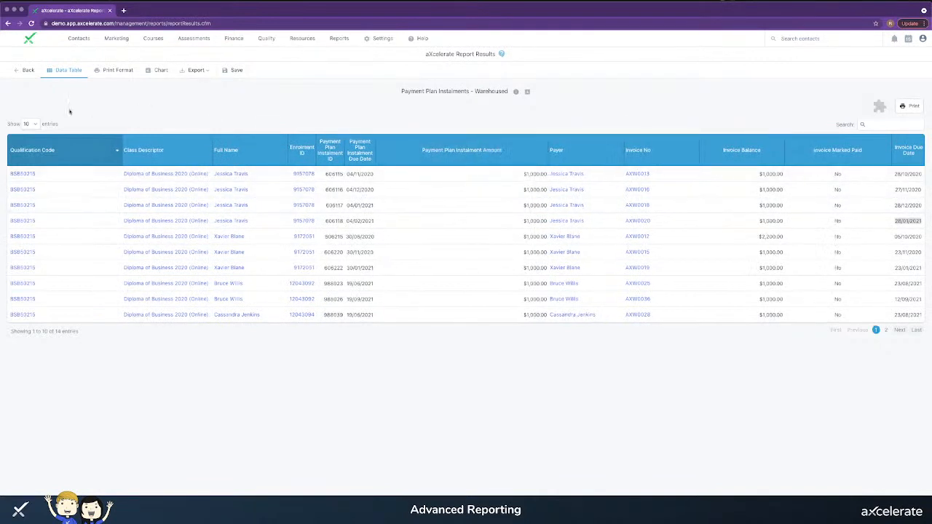
Return to the report setup and add an Enrolment Status filter excluding Cancelled
{"action": "left_click", "coordinate": [30, 75]}
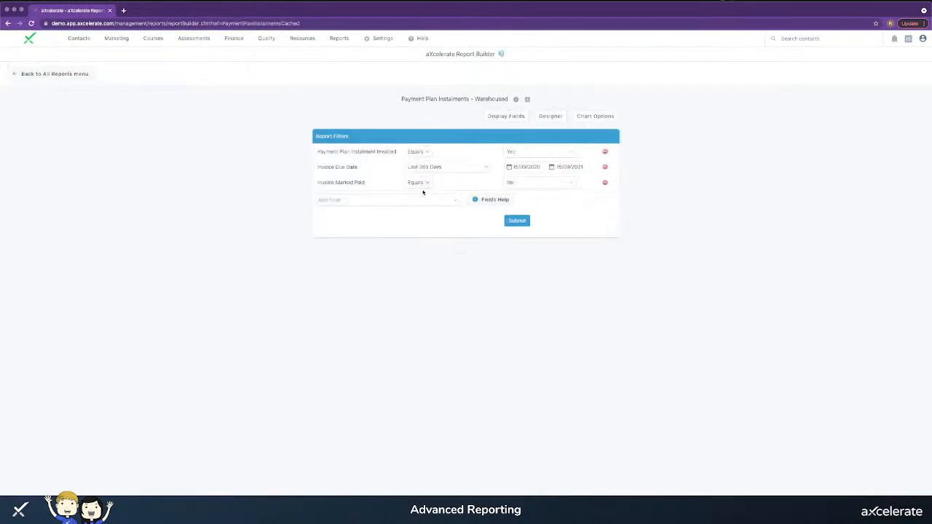
{"action": "left_click", "coordinate": [425, 199]}
{"action": "type", "text": "statu"}
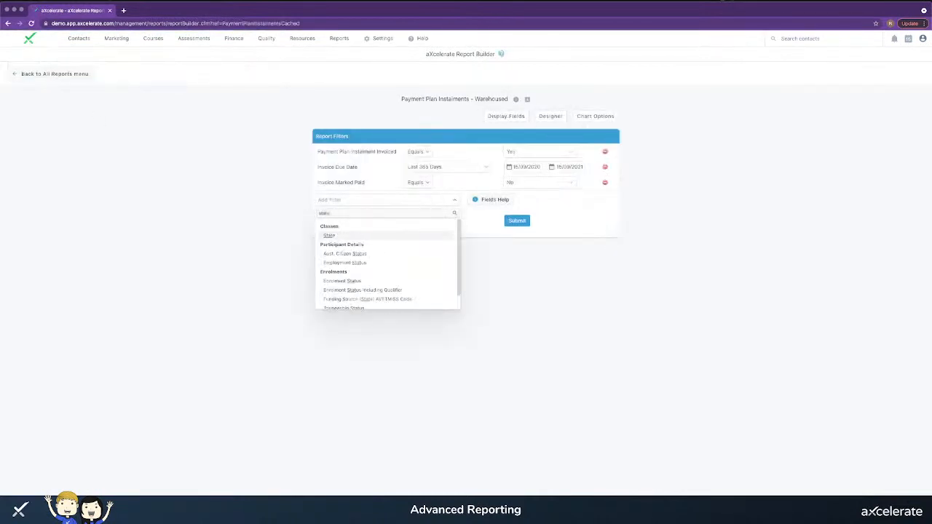
{"action": "type", "text": "s"}
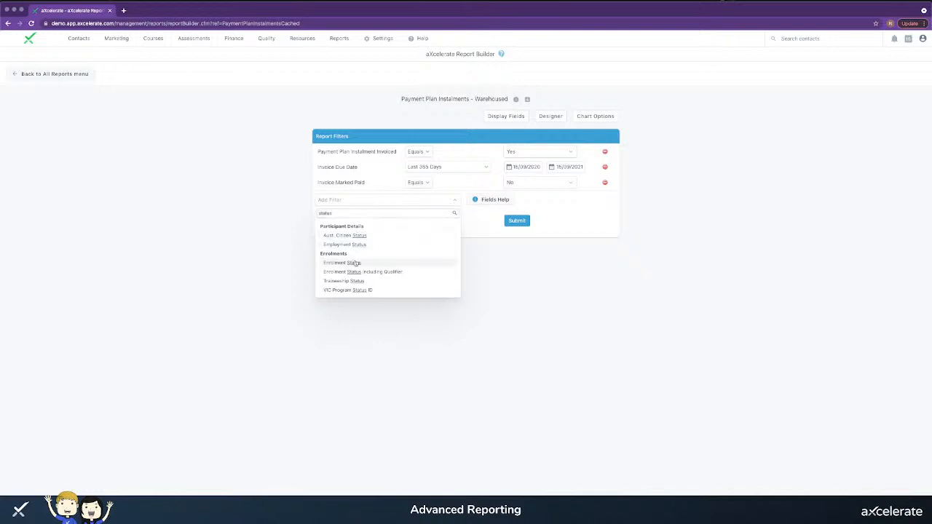
{"action": "left_click", "coordinate": [356, 263]}
{"action": "left_click", "coordinate": [386, 199]}
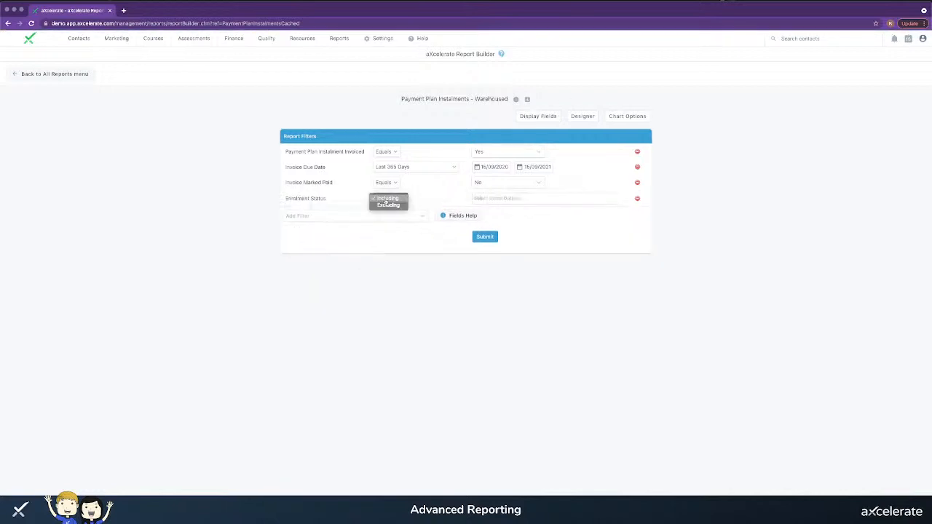
{"action": "left_click", "coordinate": [388, 207]}
{"action": "left_click", "coordinate": [503, 198]}
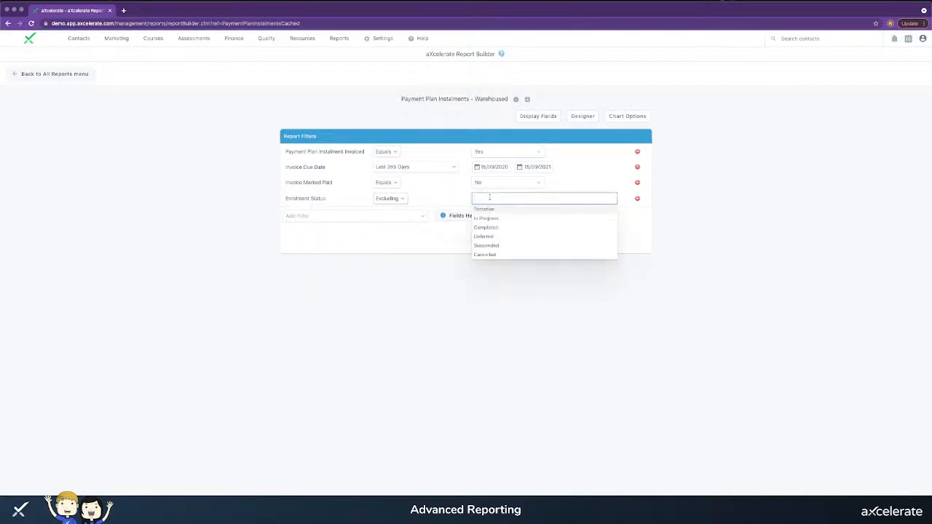
{"action": "left_click", "coordinate": [494, 254]}
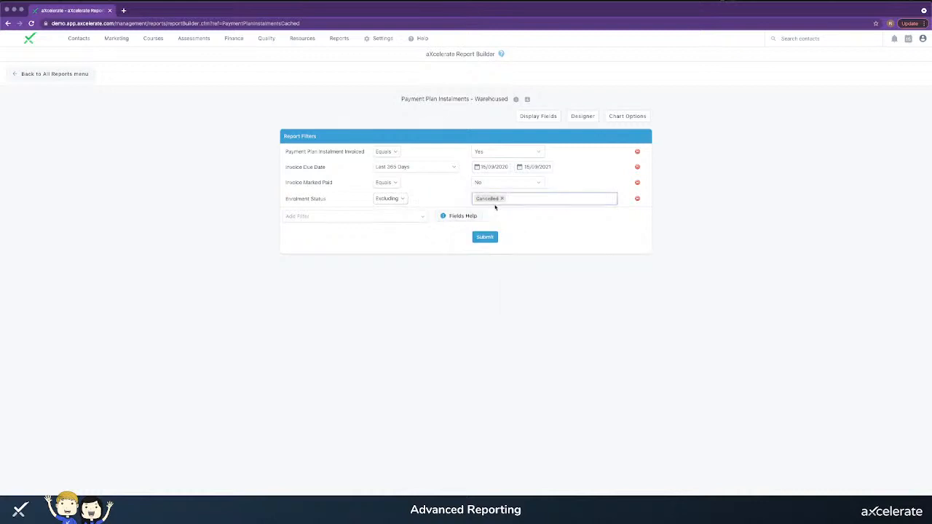
Run the filtered report, examine the invoice due dates in the results, and return to the report setup
{"action": "left_click", "coordinate": [492, 242]}
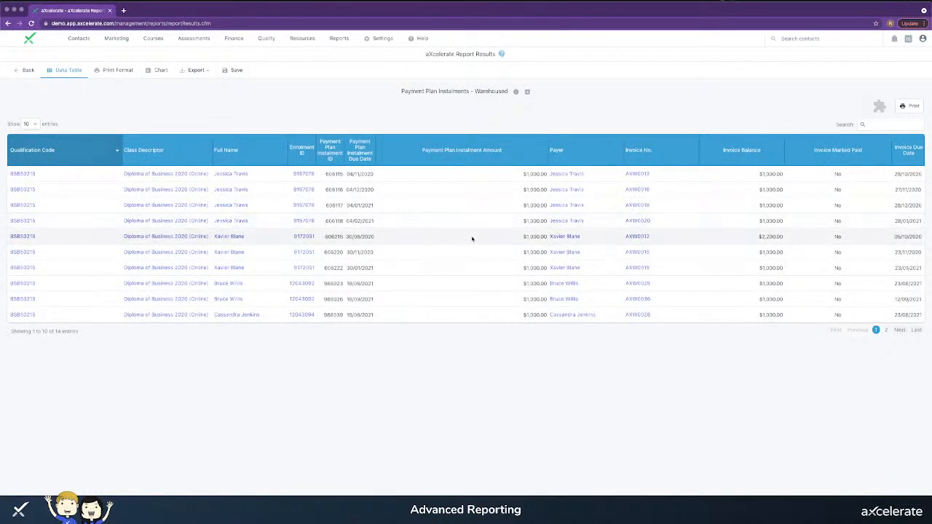
{"action": "triple_click", "coordinate": [901, 173]}
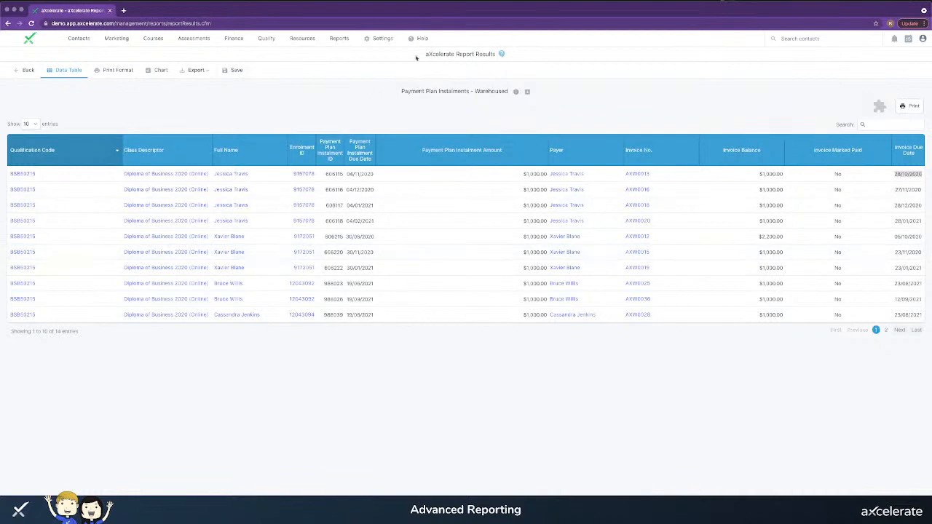
{"action": "triple_click", "coordinate": [415, 96]}
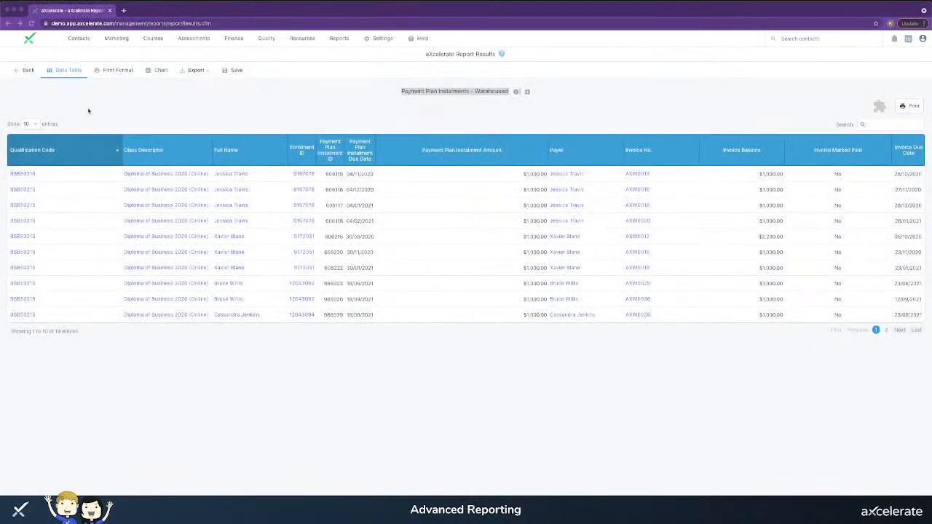
{"action": "left_click", "coordinate": [28, 70]}
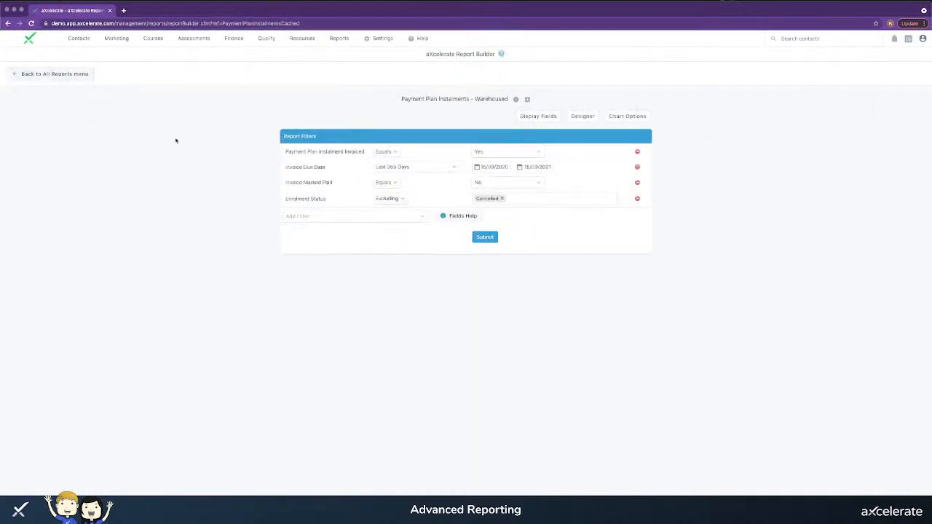
Leave the current report and open the warehoused Transactions report from the Finance category of all reports
{"action": "left_click", "coordinate": [64, 74]}
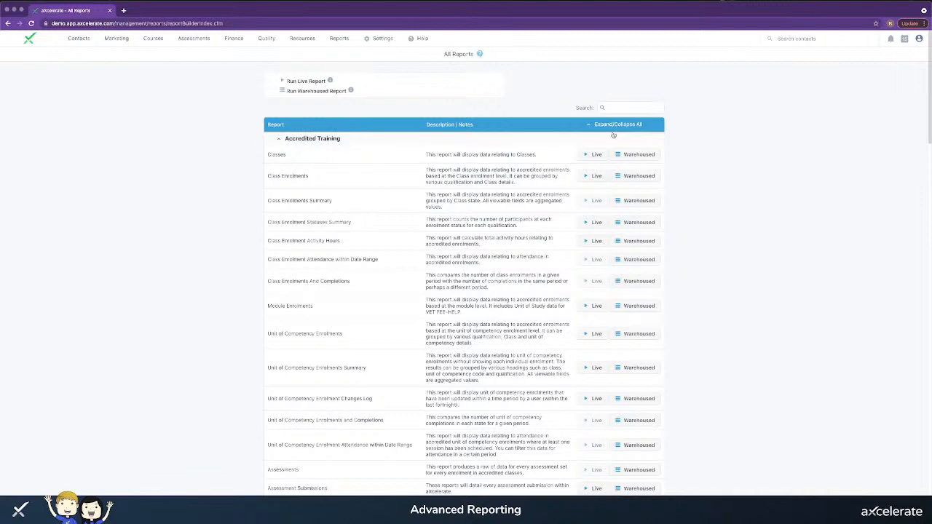
{"action": "left_click", "coordinate": [617, 127]}
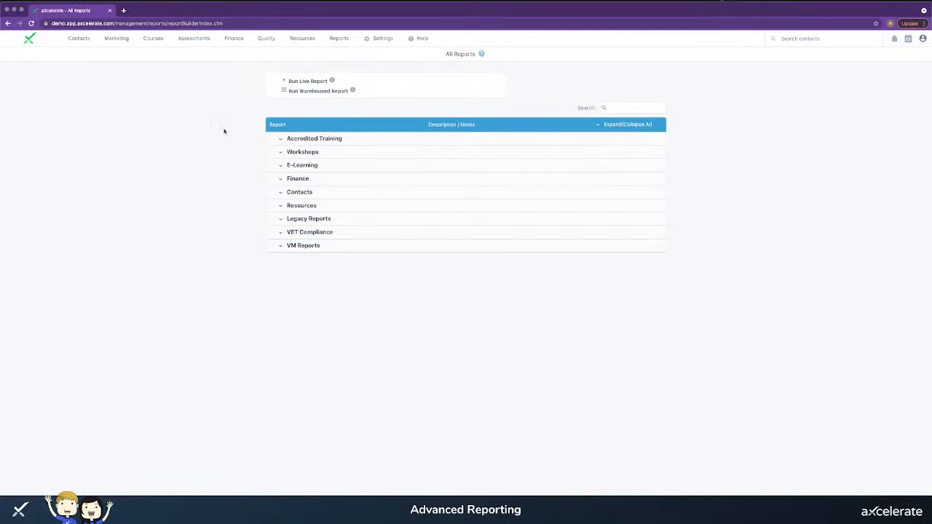
{"action": "left_click", "coordinate": [282, 179]}
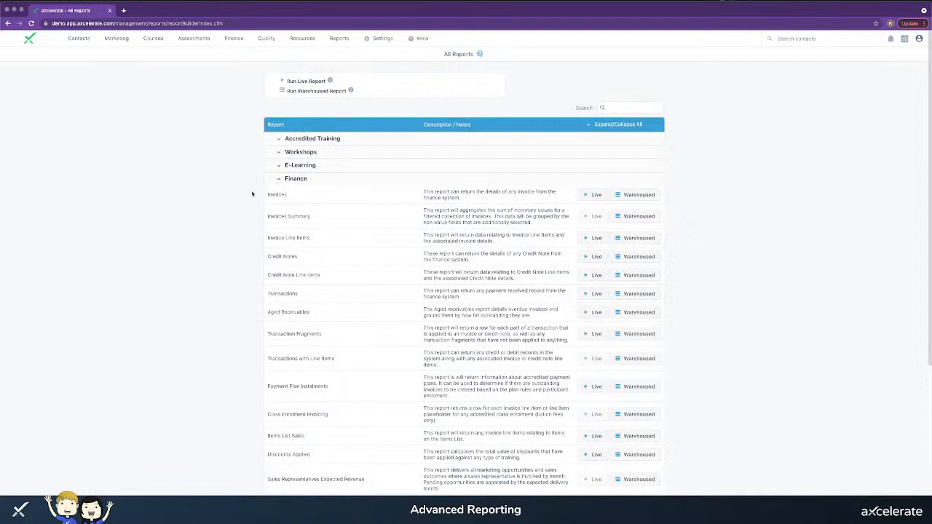
{"action": "left_click_drag", "start_coordinate": [256, 198], "coordinate": [223, 222]}
{"action": "left_click", "coordinate": [217, 217]}
{"action": "left_click_drag", "start_coordinate": [268, 293], "coordinate": [300, 294]}
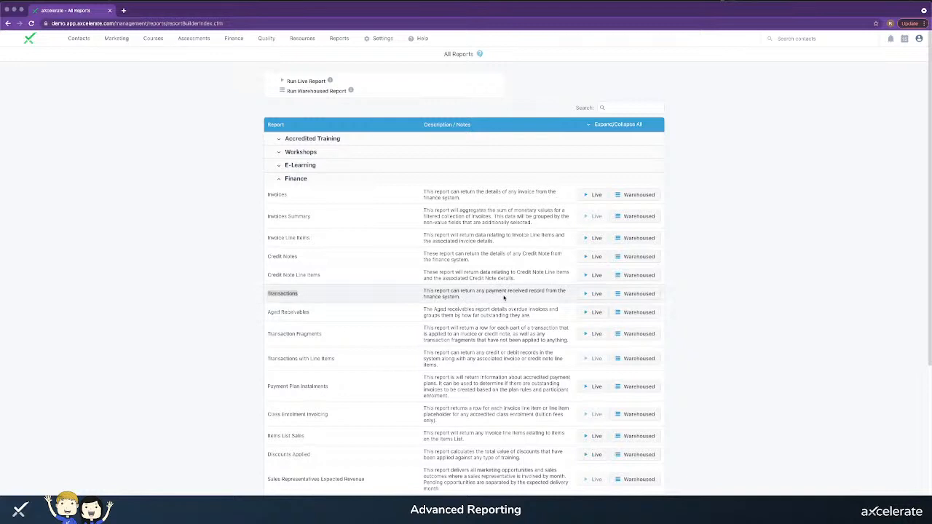
{"action": "left_click", "coordinate": [639, 294]}
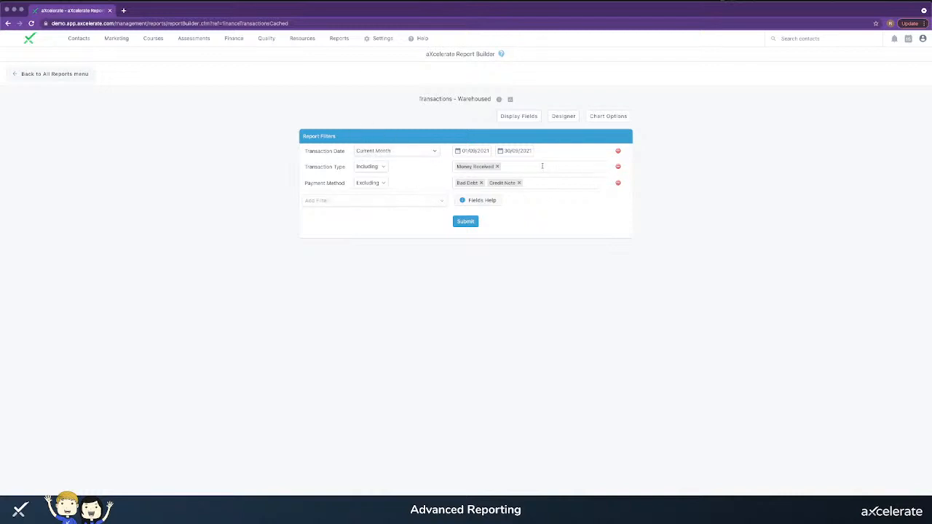
Set the Transaction Date filter to Last Month, run the report to examine the payments, and return to the report setup
{"action": "left_click", "coordinate": [405, 152]}
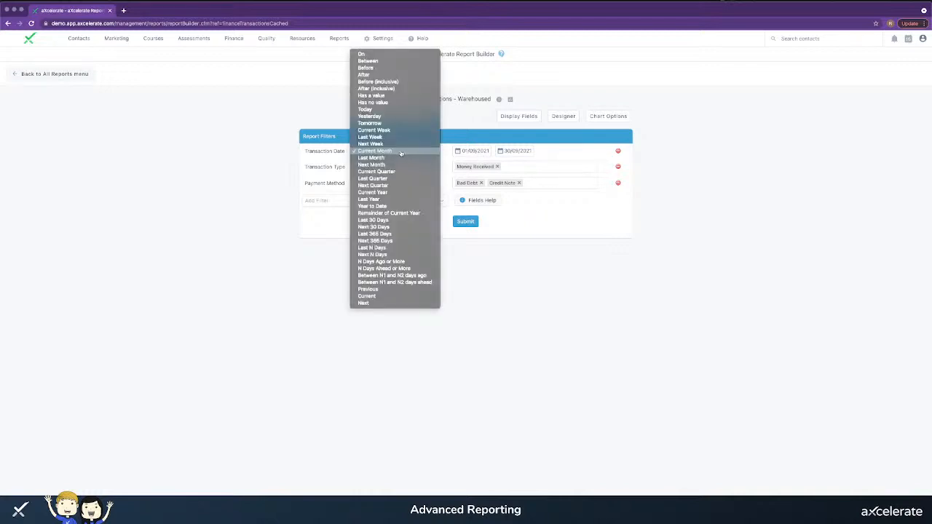
{"action": "left_click", "coordinate": [399, 158]}
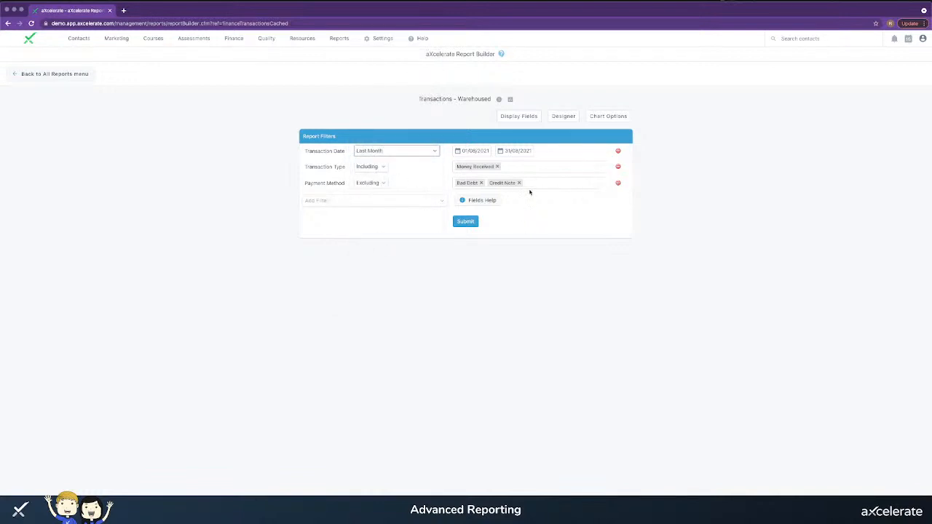
{"action": "left_click", "coordinate": [466, 221]}
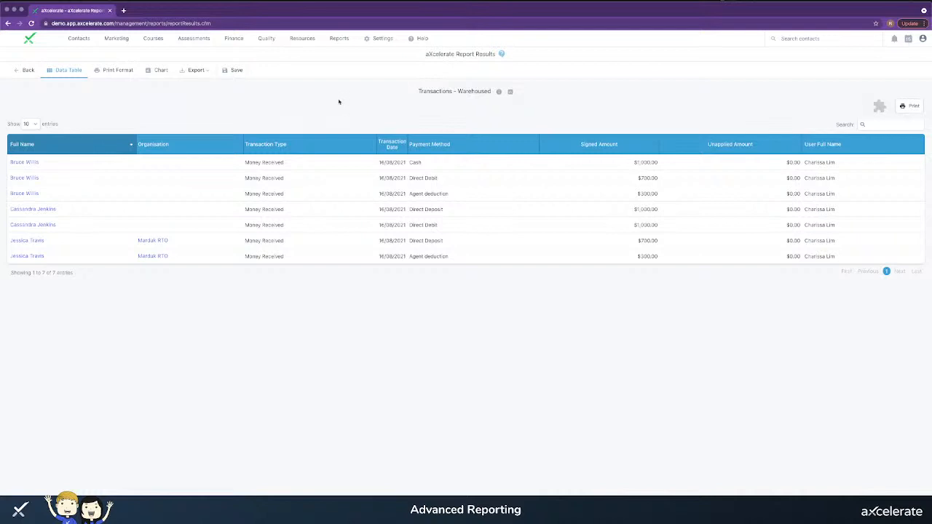
{"action": "left_click", "coordinate": [27, 70]}
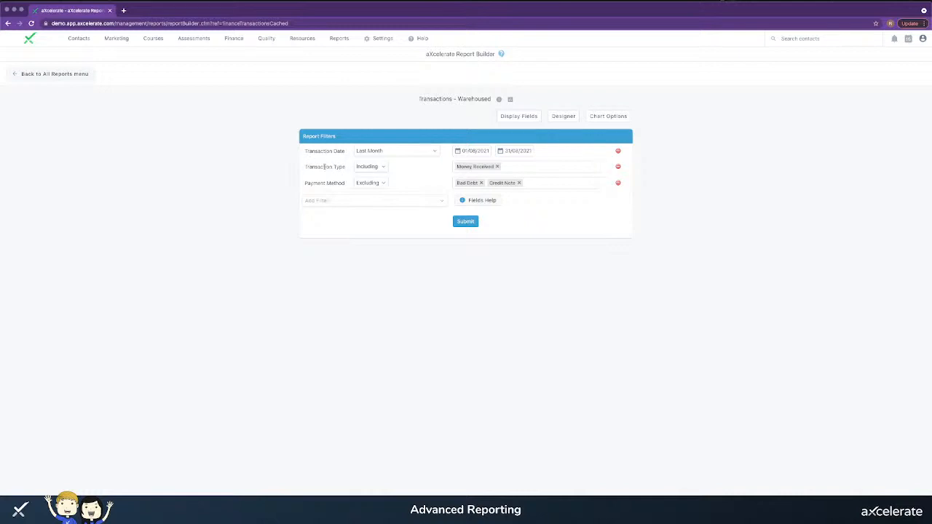
Change the Payment Method filter to include only Agent deduction, removing the Bad Debt and Credit Note values
{"action": "left_click", "coordinate": [531, 168]}
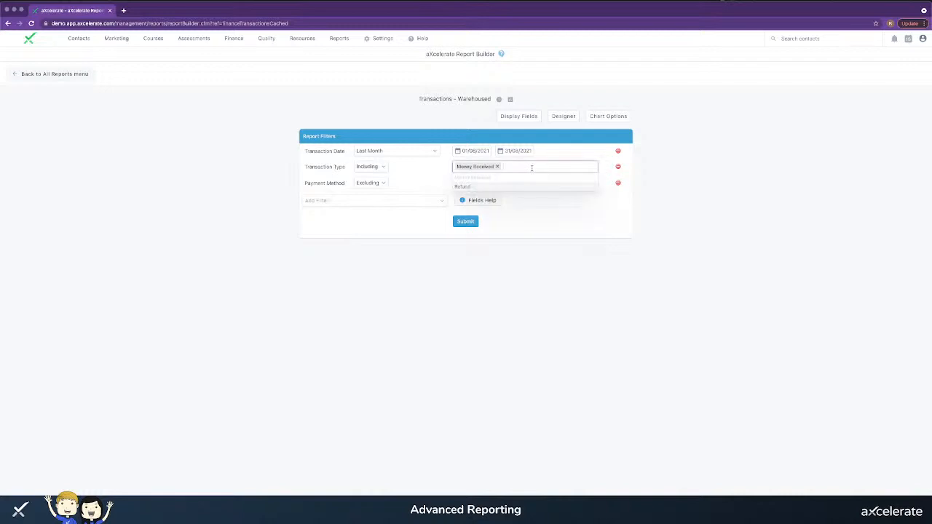
{"action": "left_click", "coordinate": [372, 223]}
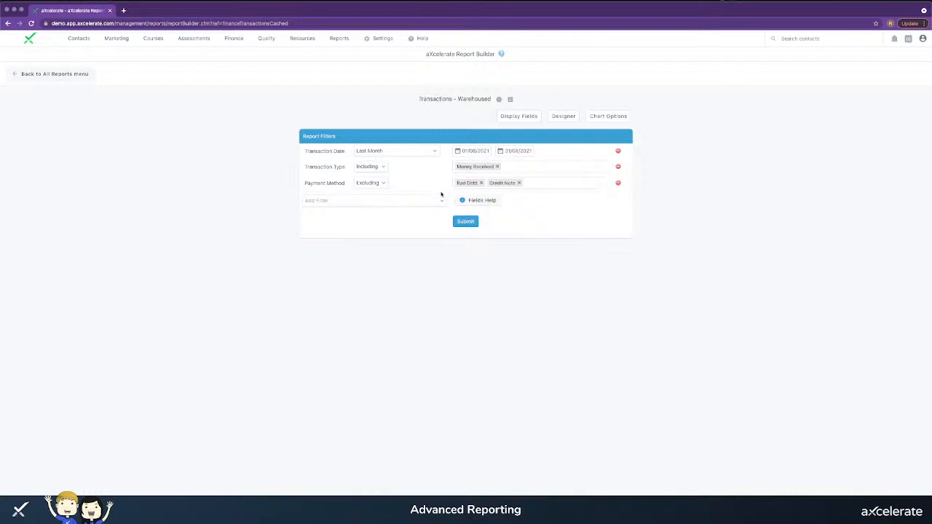
{"action": "left_click", "coordinate": [481, 183]}
{"action": "left_click", "coordinate": [487, 183]}
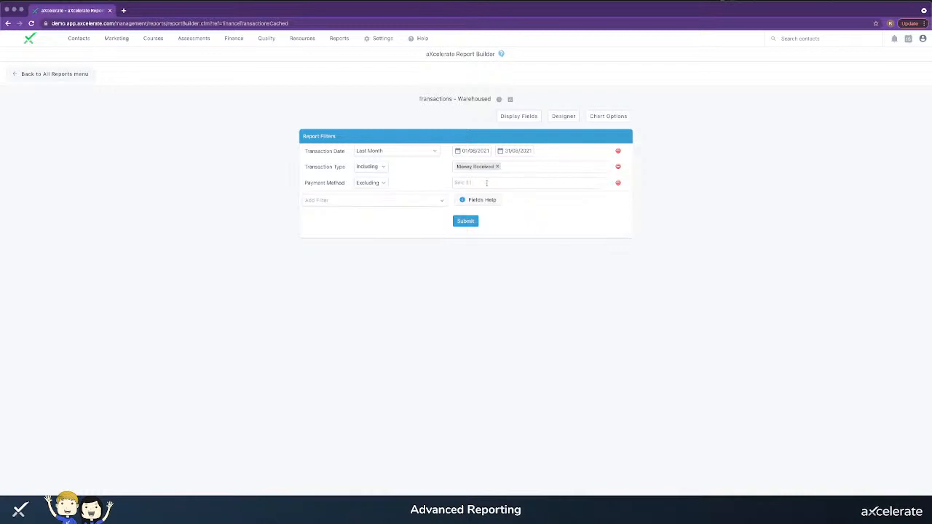
{"action": "left_click", "coordinate": [379, 183]}
{"action": "left_click", "coordinate": [486, 186]}
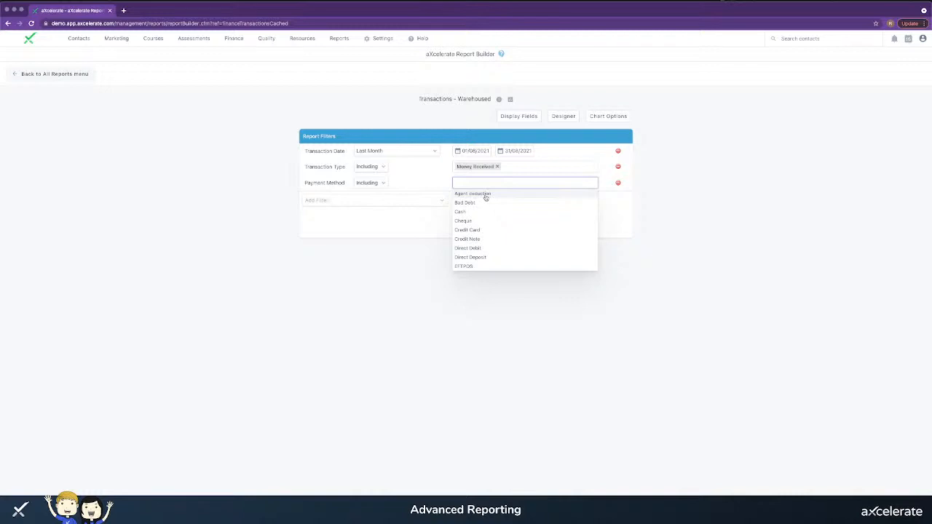
{"action": "left_click", "coordinate": [486, 198]}
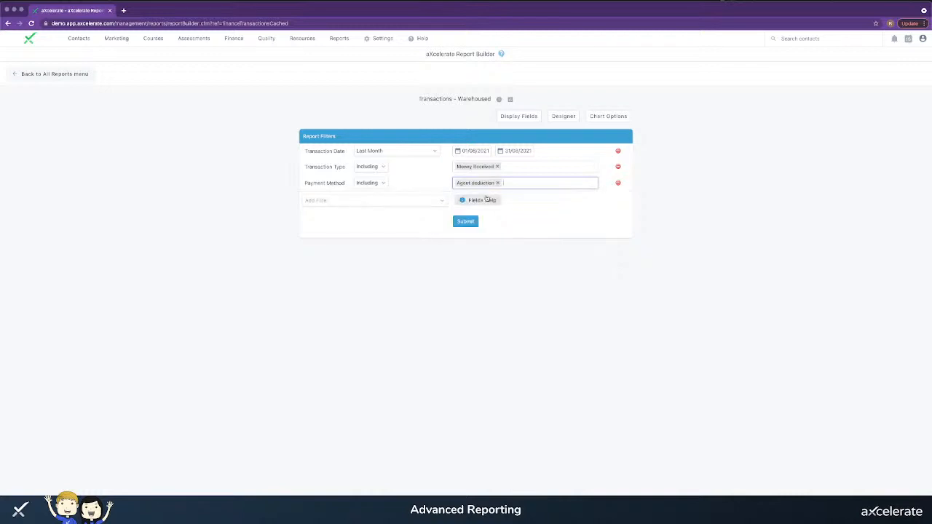
Add Payment Description to the report's display fields and run the report
{"action": "left_click", "coordinate": [525, 117]}
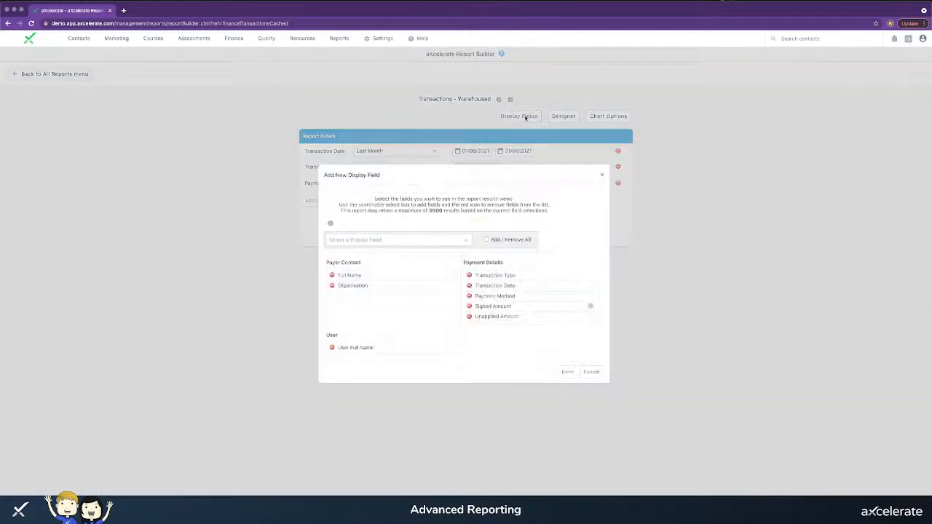
{"action": "left_click", "coordinate": [405, 238]}
{"action": "type", "text": "descr"}
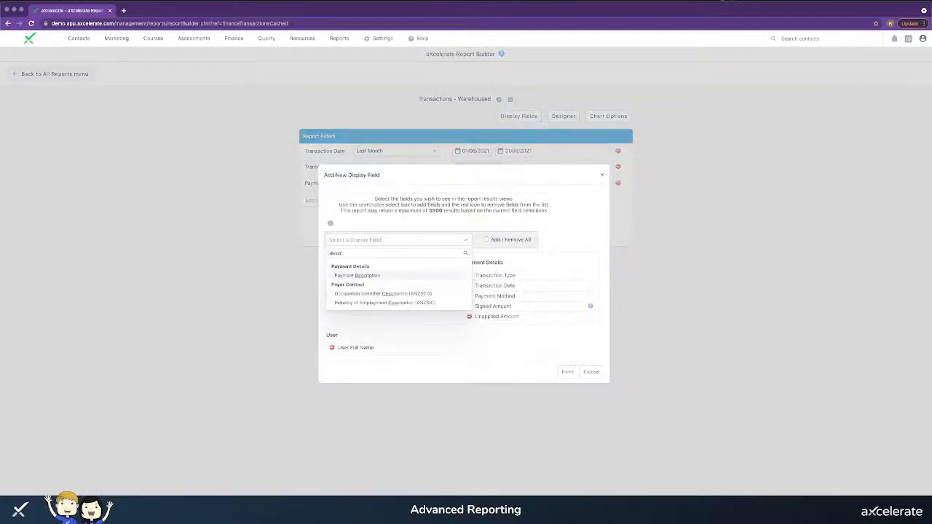
{"action": "left_click", "coordinate": [390, 275]}
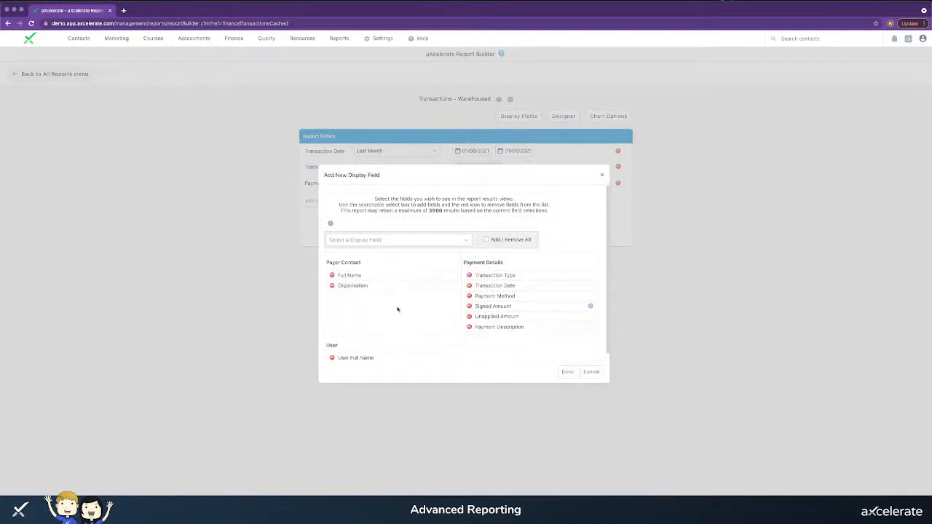
{"action": "scroll", "coordinate": [432, 300], "scroll_direction": "down", "scroll_amount": 1}
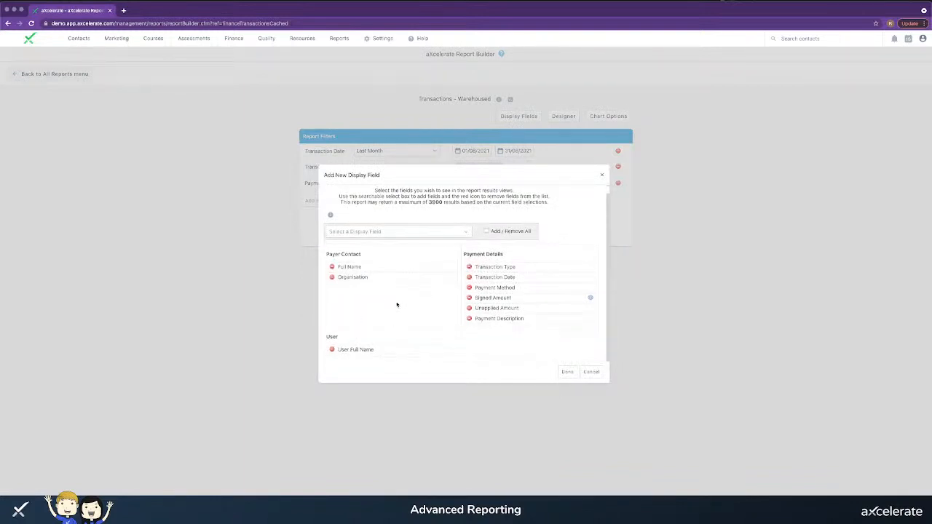
{"action": "left_click", "coordinate": [568, 373]}
{"action": "left_click", "coordinate": [467, 230]}
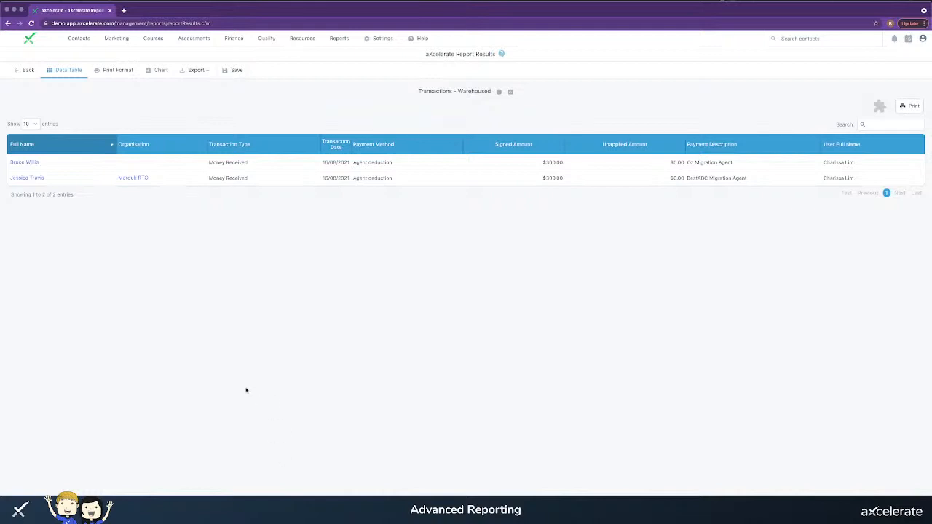
Return to the report setup, remove the Payment Method and Transaction Type filters, and set Transaction Date to Year to Date
{"action": "left_click", "coordinate": [26, 70]}
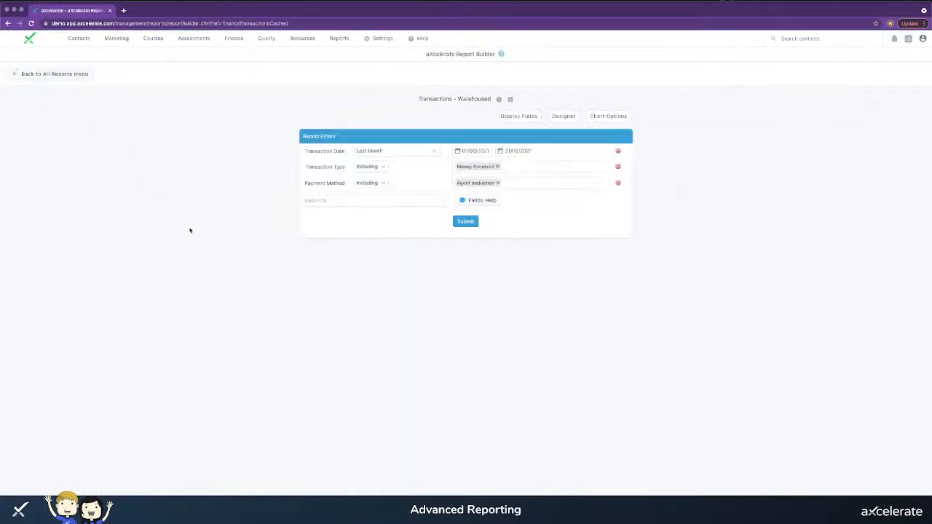
{"action": "left_click", "coordinate": [618, 184]}
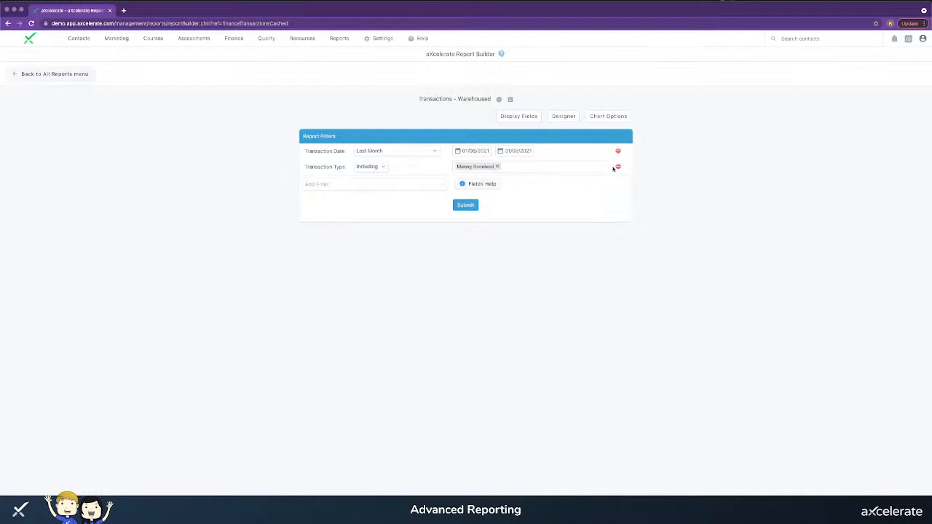
{"action": "left_click", "coordinate": [618, 167]}
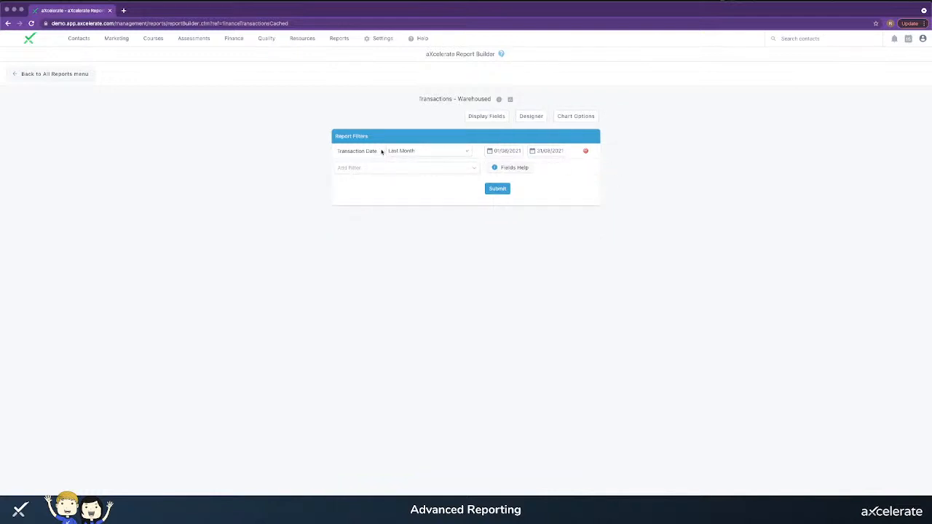
{"action": "left_click", "coordinate": [405, 153]}
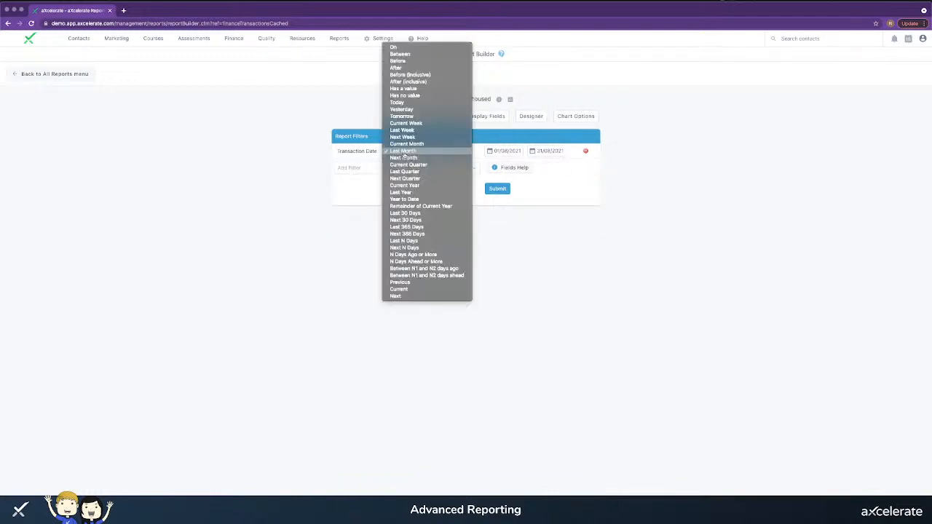
{"action": "left_click", "coordinate": [407, 199]}
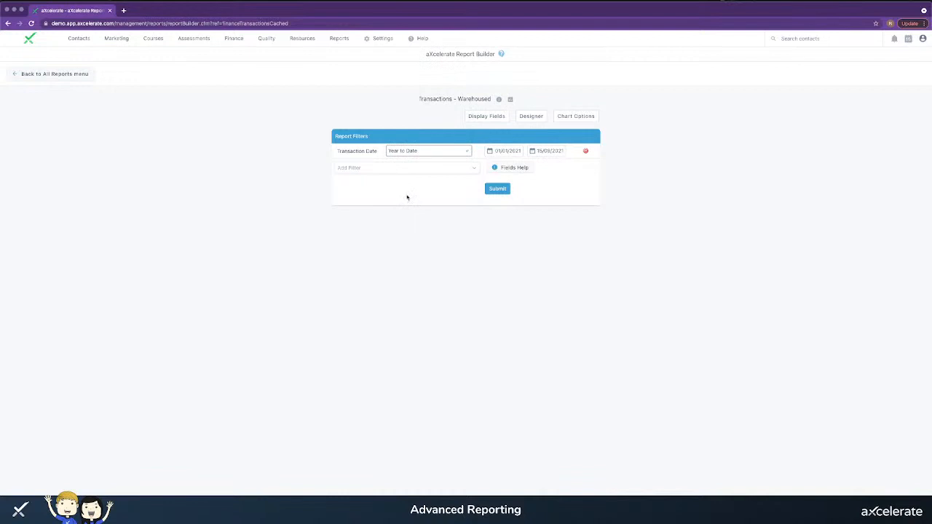
Apply the preset combo chart Number and Value of Transactions in the report's chart options
{"action": "left_click", "coordinate": [576, 117]}
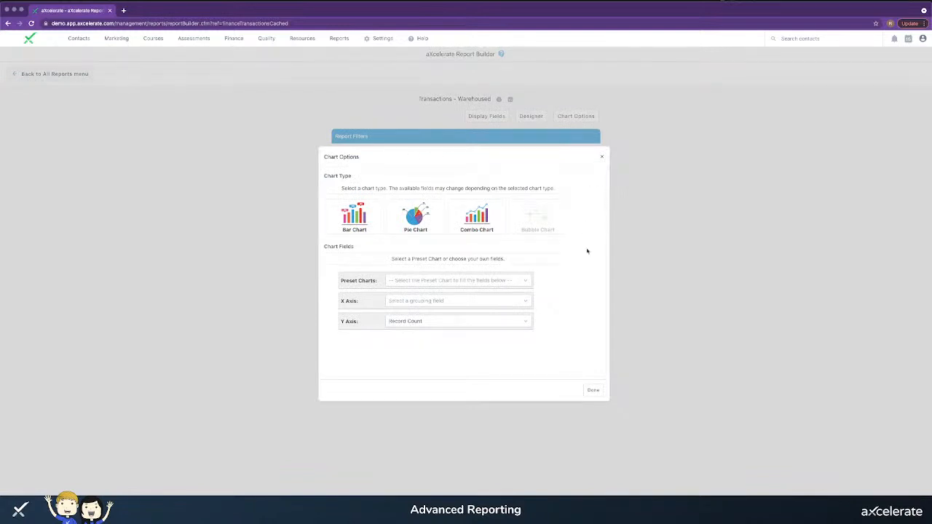
{"action": "left_click", "coordinate": [512, 285]}
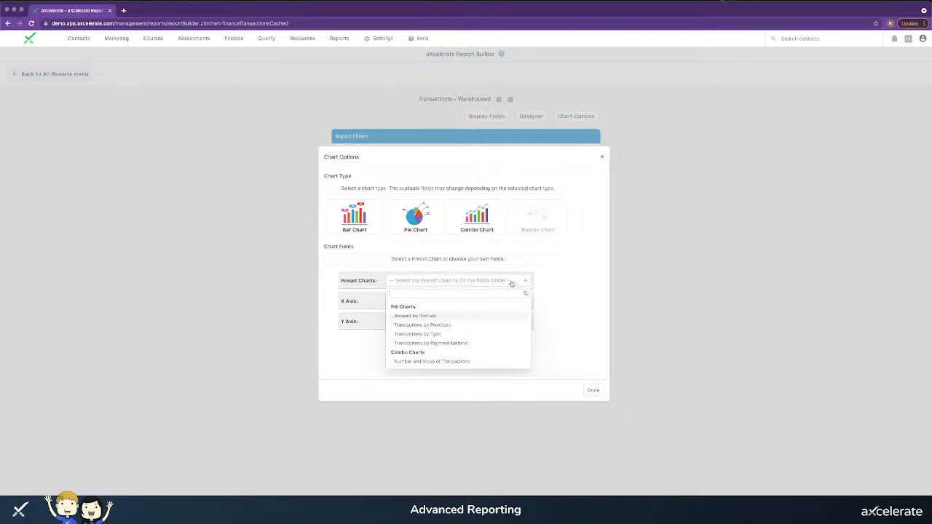
{"action": "left_click", "coordinate": [417, 362]}
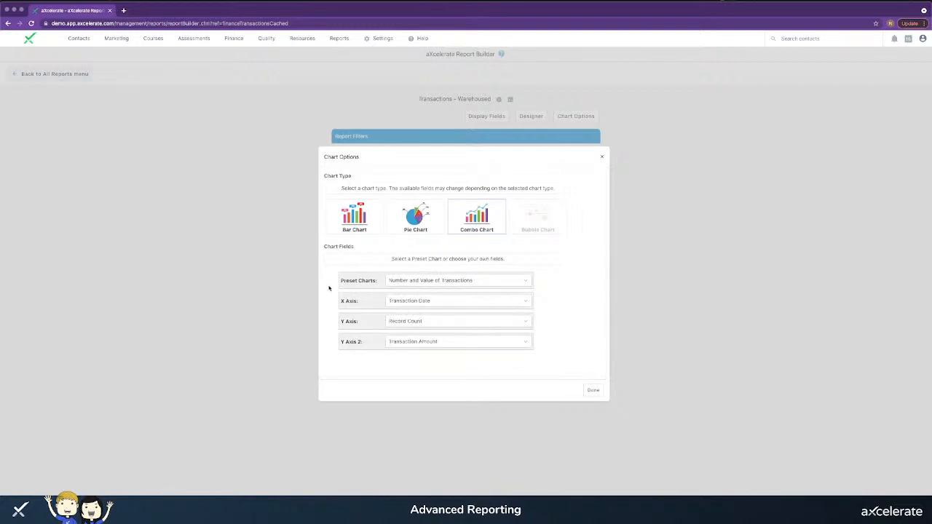
{"action": "left_click_drag", "start_coordinate": [353, 282], "coordinate": [376, 284]}
{"action": "left_click", "coordinate": [595, 390]}
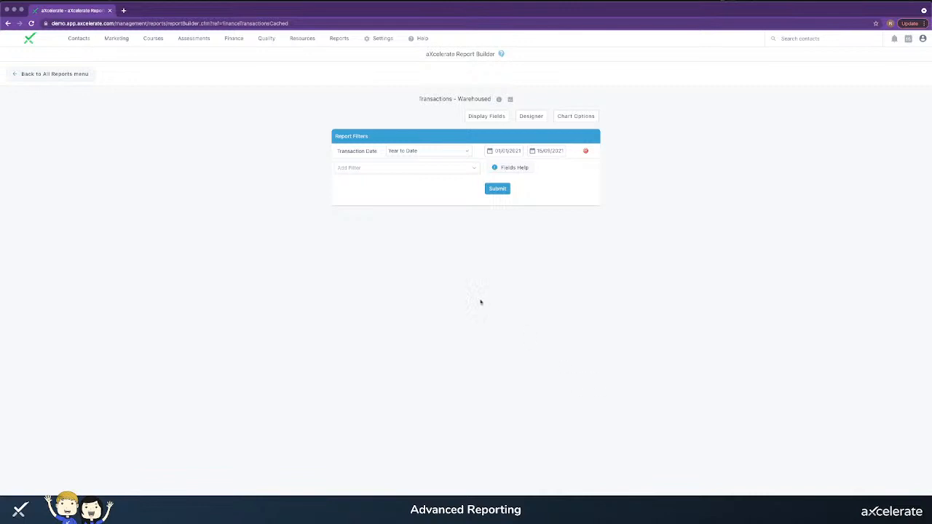
Run the report and examine the monthly record counts and transaction amounts in its chart
{"action": "left_click", "coordinate": [498, 190]}
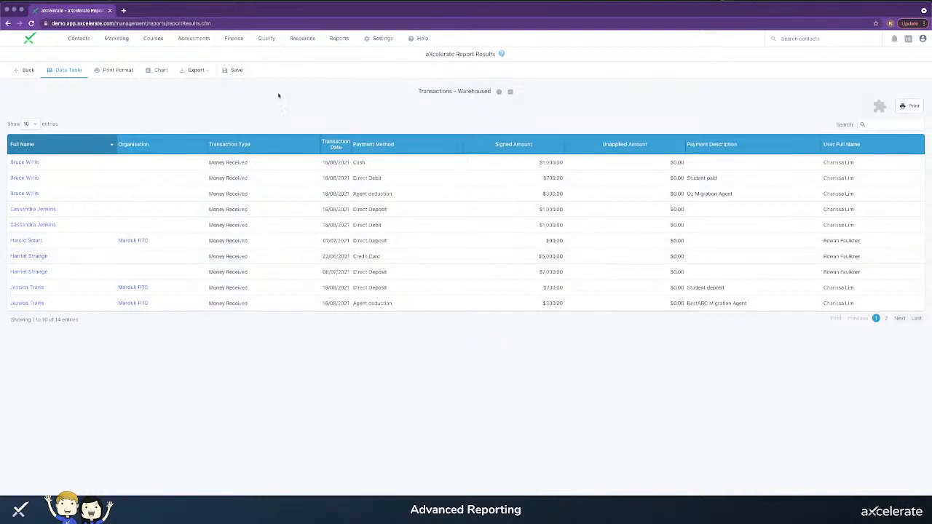
{"action": "left_click", "coordinate": [159, 71]}
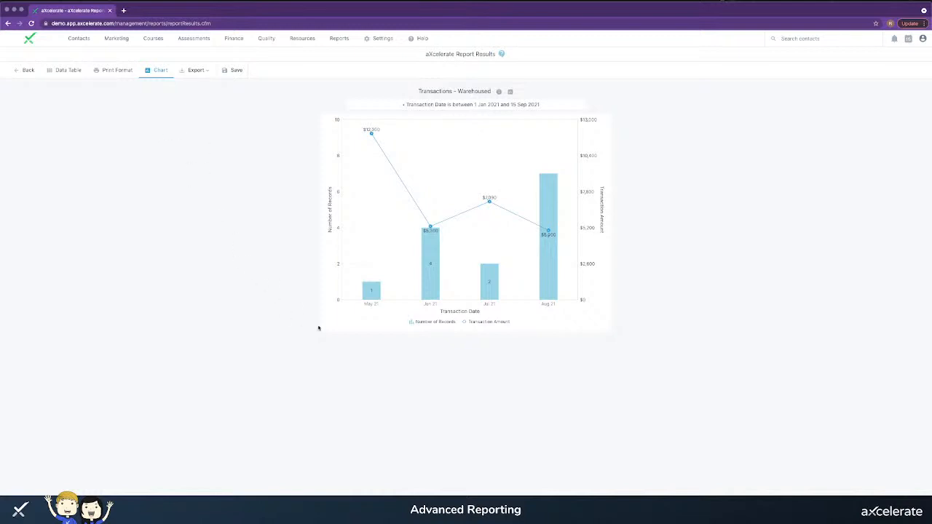
{"action": "mouse_move", "coordinate": [371, 296]}
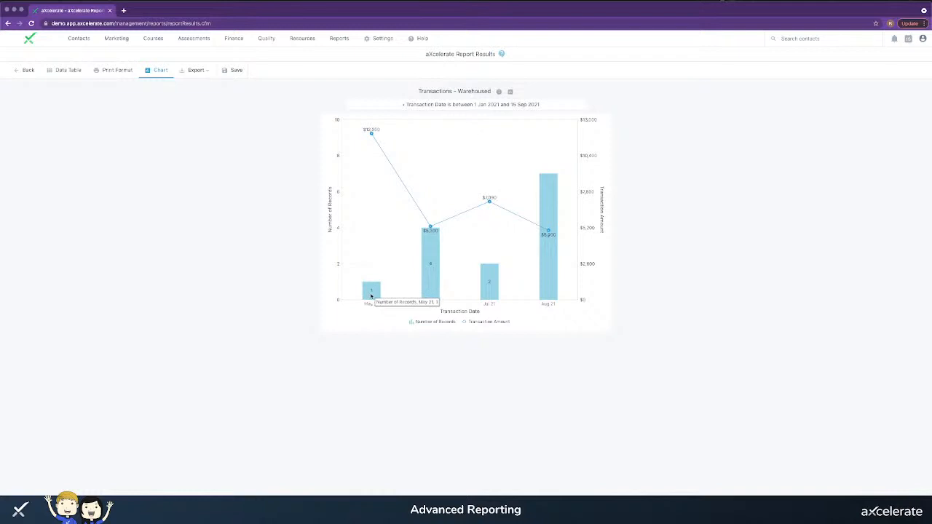
{"action": "mouse_move", "coordinate": [371, 135]}
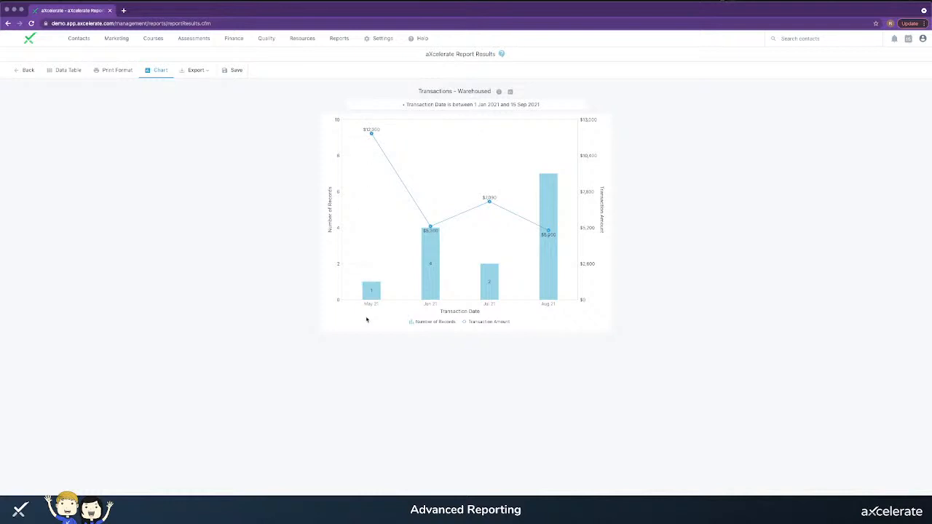
{"action": "mouse_move", "coordinate": [428, 279]}
Save the charted report as "Transactions - YTD" and share it internally
{"action": "left_click", "coordinate": [234, 70]}
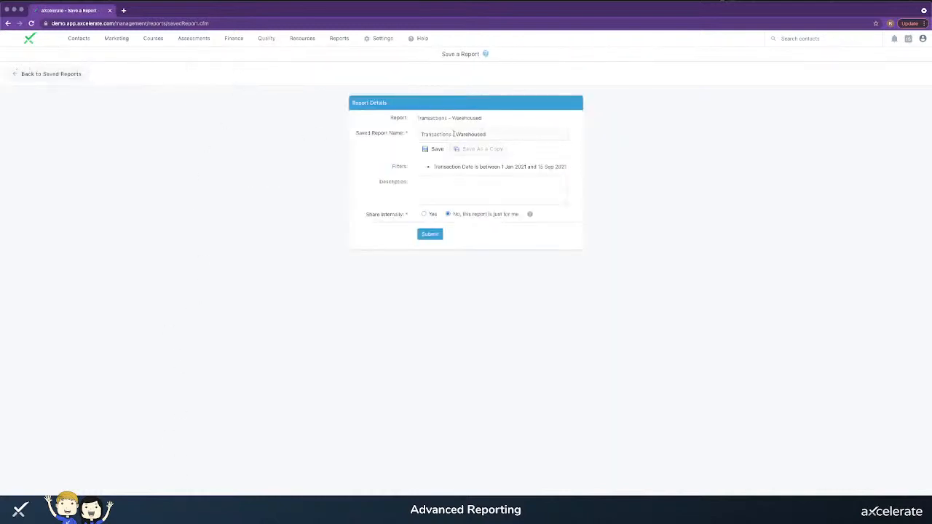
{"action": "double_click", "coordinate": [470, 133]}
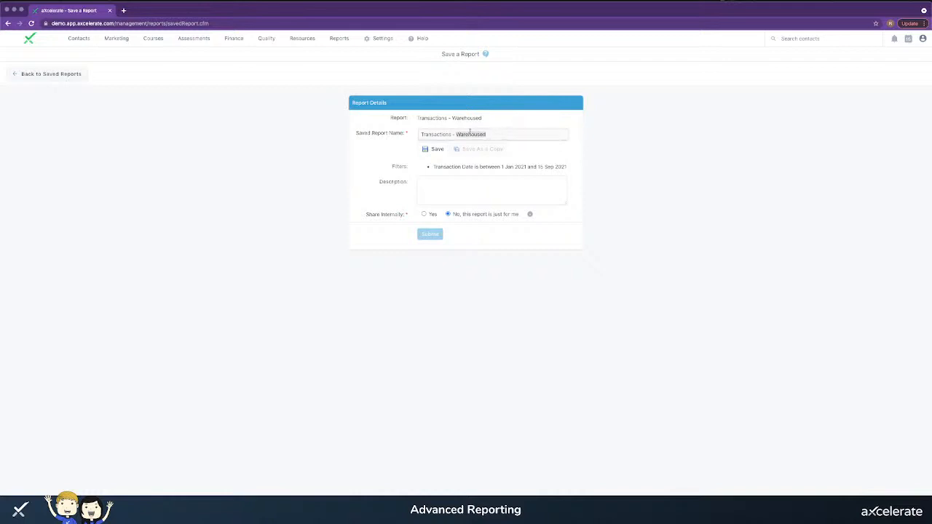
{"action": "type", "text": "YTD"}
{"action": "left_click_drag", "start_coordinate": [366, 213], "coordinate": [394, 217]}
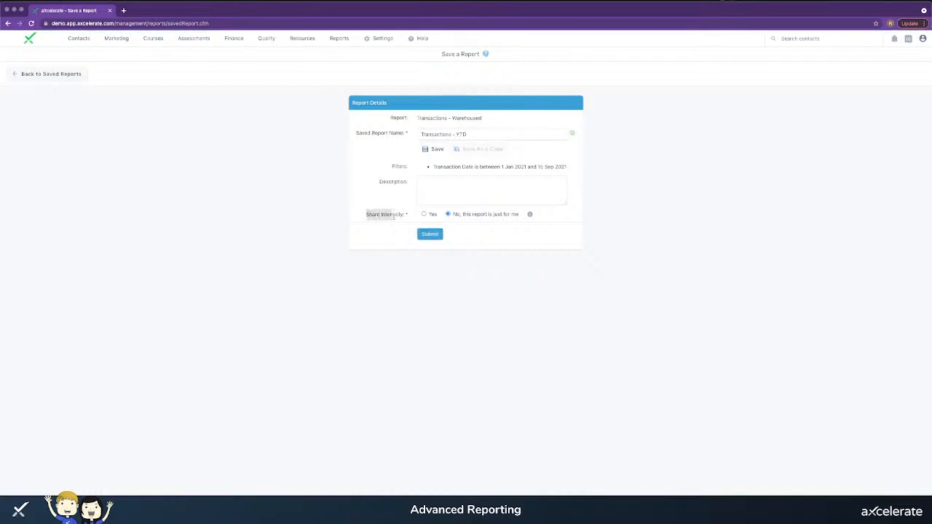
{"action": "left_click", "coordinate": [430, 218]}
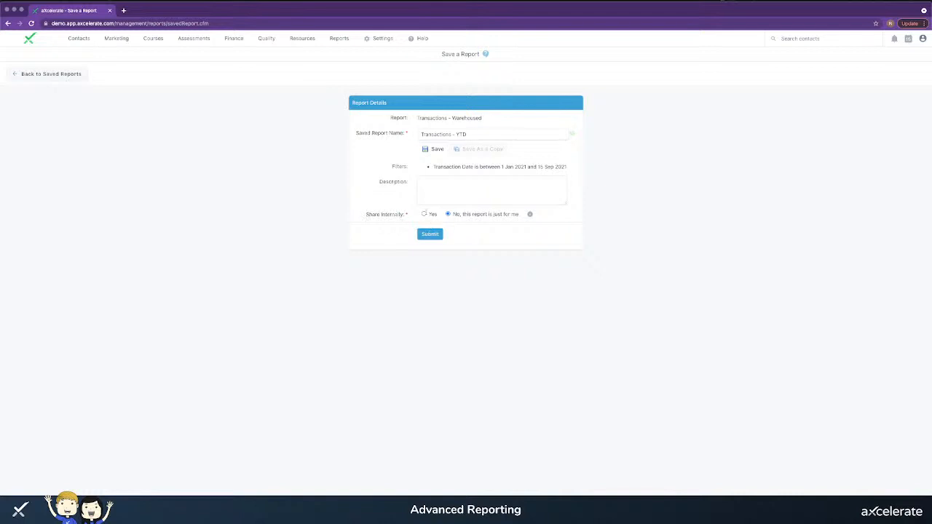
{"action": "left_click", "coordinate": [424, 215]}
{"action": "left_click", "coordinate": [420, 285]}
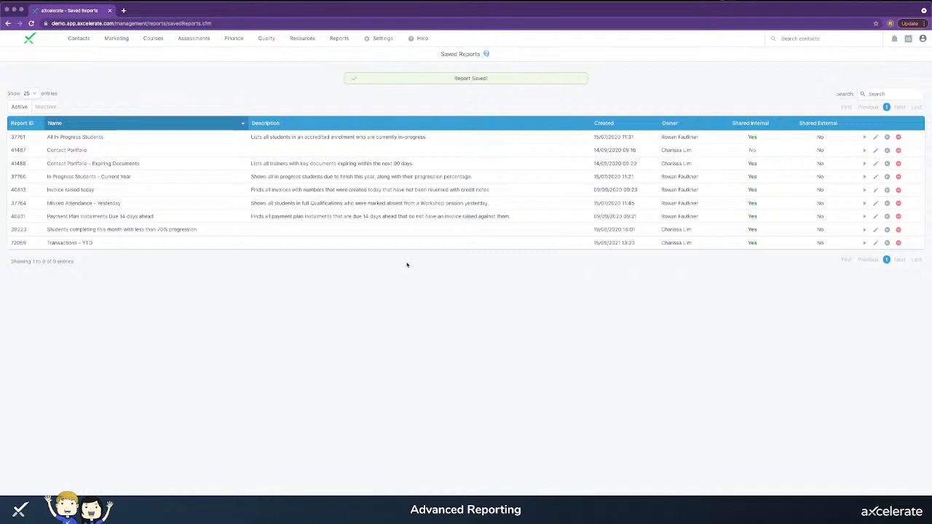
Add a Saved Report Chart widget to the home dashboard
{"action": "left_click", "coordinate": [30, 39]}
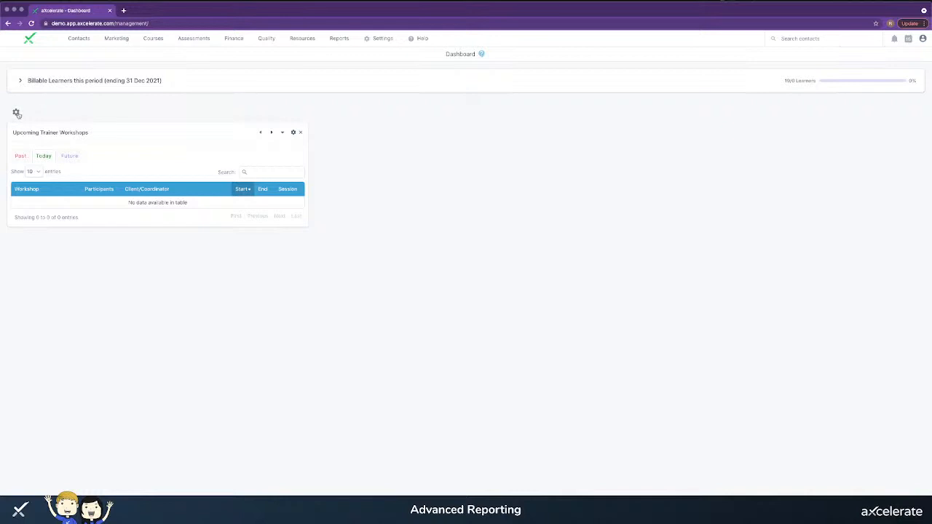
{"action": "left_click", "coordinate": [17, 114]}
{"action": "left_click", "coordinate": [26, 125]}
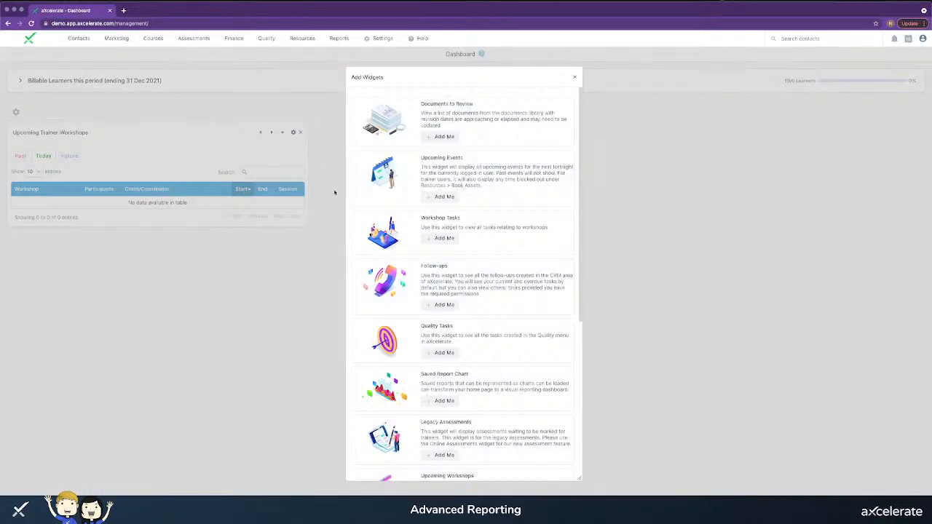
{"action": "left_click_drag", "start_coordinate": [473, 376], "coordinate": [421, 374]}
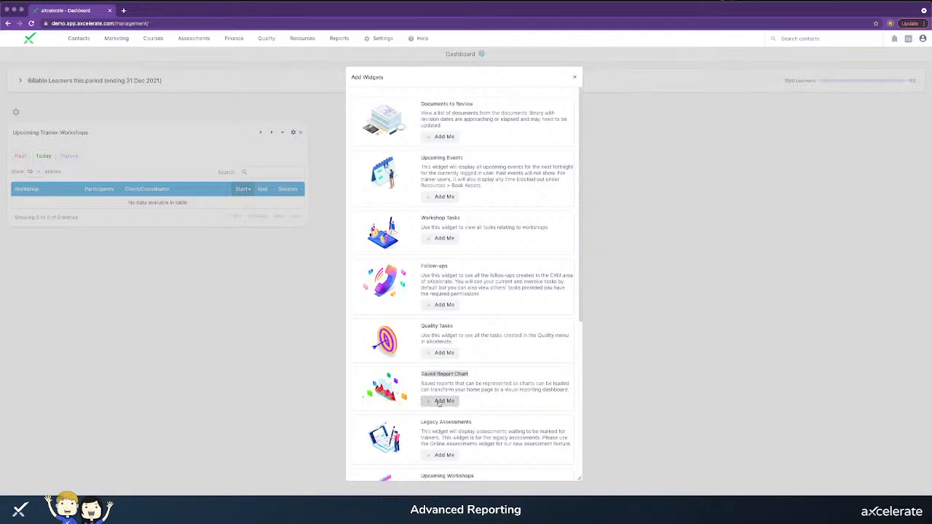
{"action": "left_click", "coordinate": [434, 400]}
{"action": "left_click", "coordinate": [575, 77]}
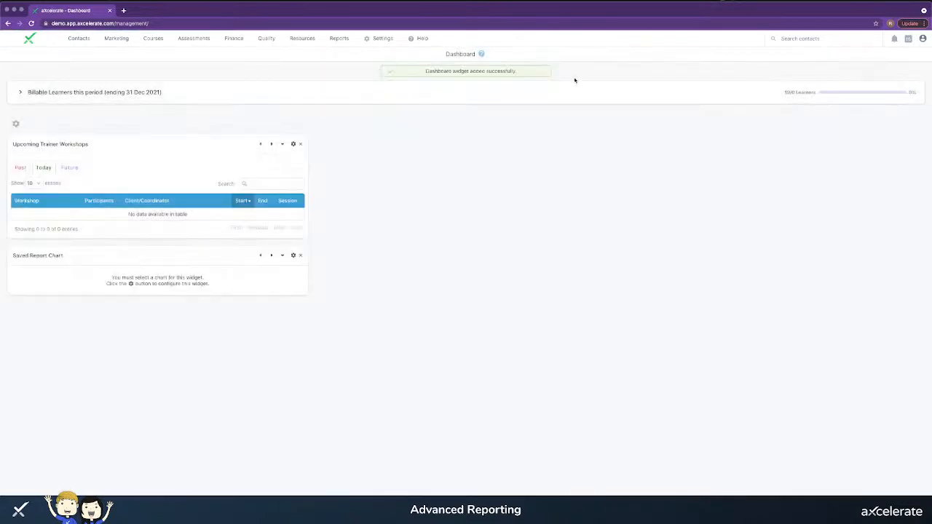
Place the Saved Report Chart widget beside Upcoming Trainer Workshops and set its saved report to Transactions - YTD
{"action": "left_click_drag", "start_coordinate": [228, 245], "coordinate": [516, 131]}
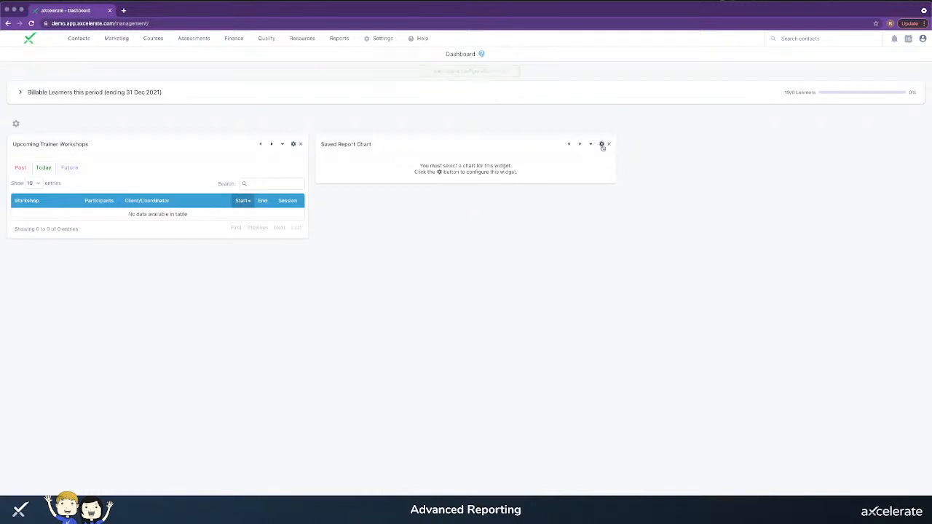
{"action": "left_click", "coordinate": [602, 134]}
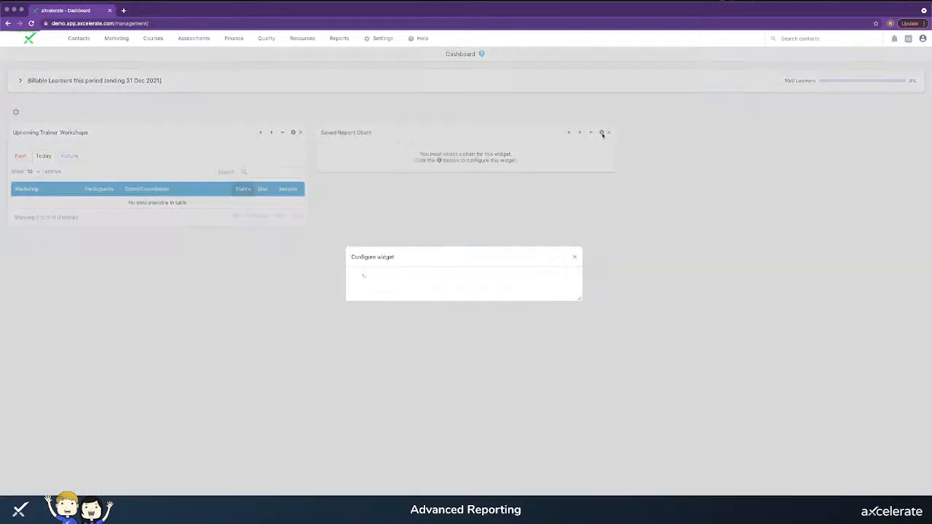
{"action": "left_click", "coordinate": [473, 305]}
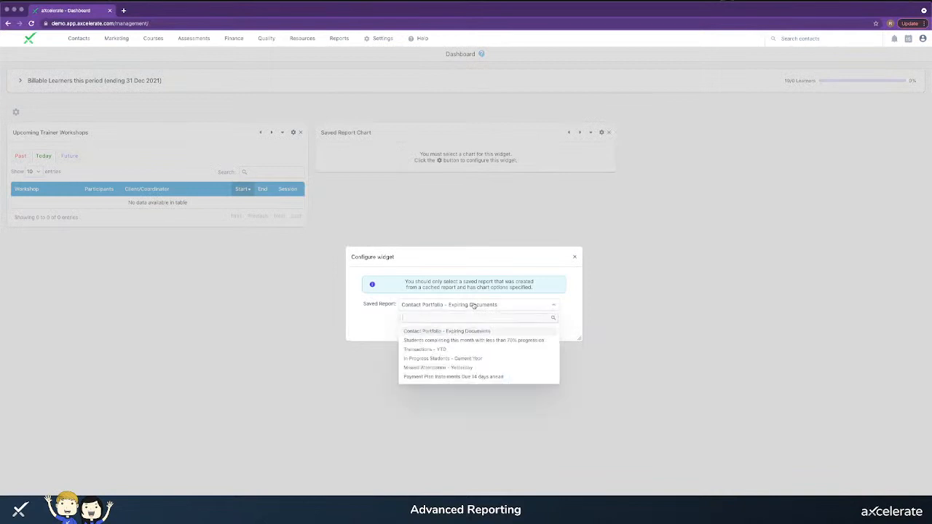
{"action": "left_click", "coordinate": [437, 350]}
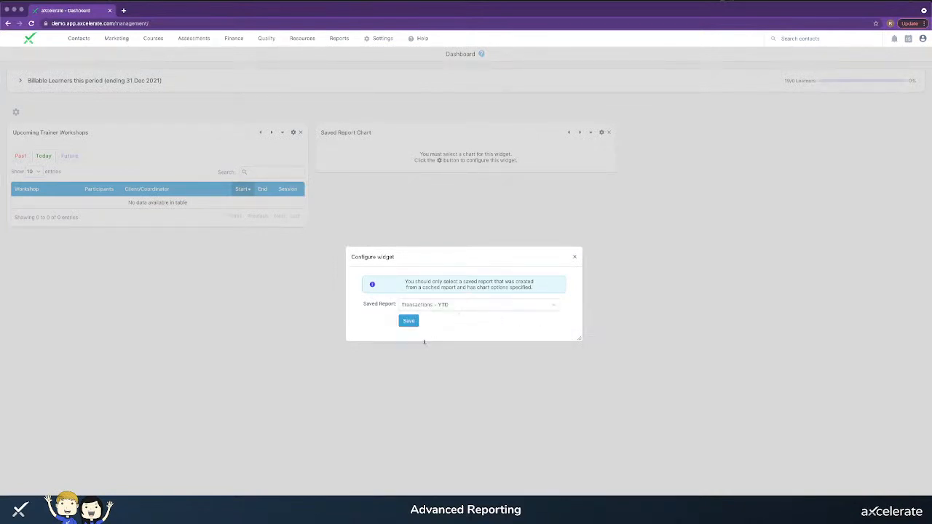
{"action": "left_click", "coordinate": [412, 322]}
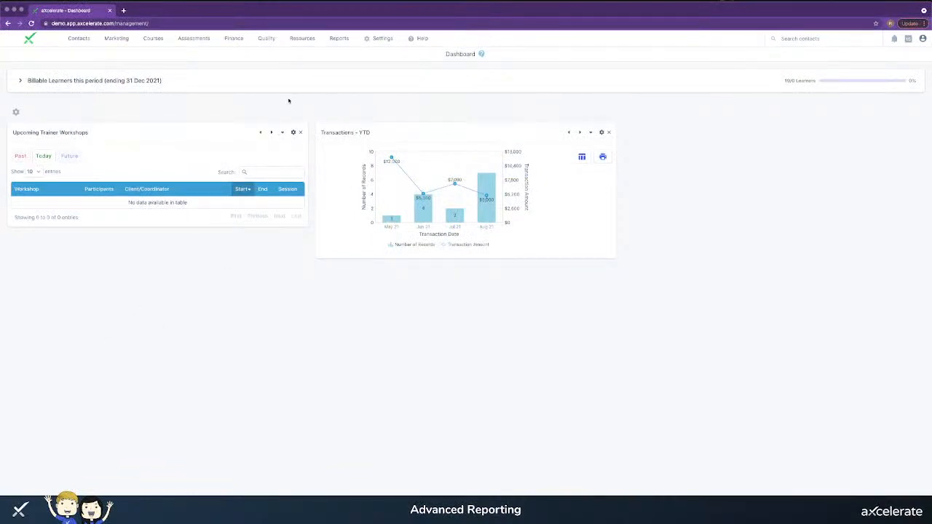
Open the VET Student Loans reports page to review its report types and date ranges
{"action": "mouse_move", "coordinate": [348, 46]}
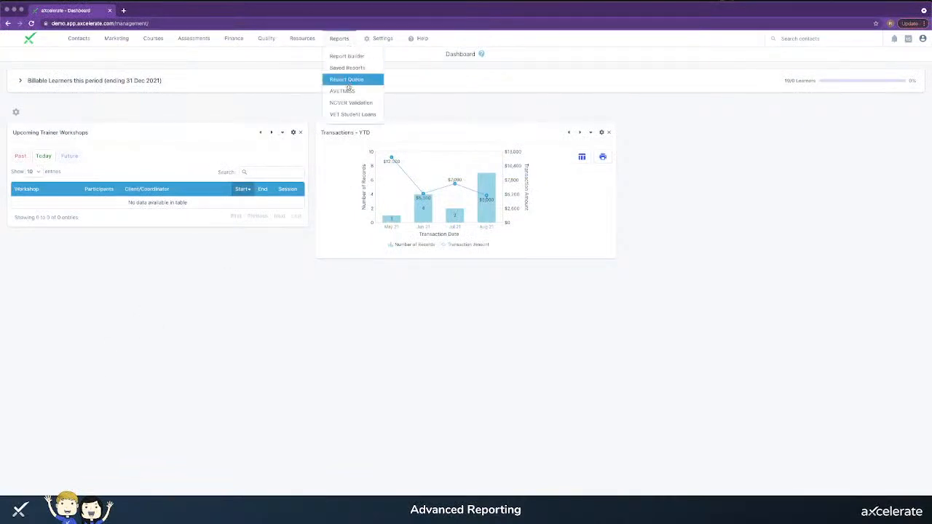
{"action": "left_click", "coordinate": [339, 117]}
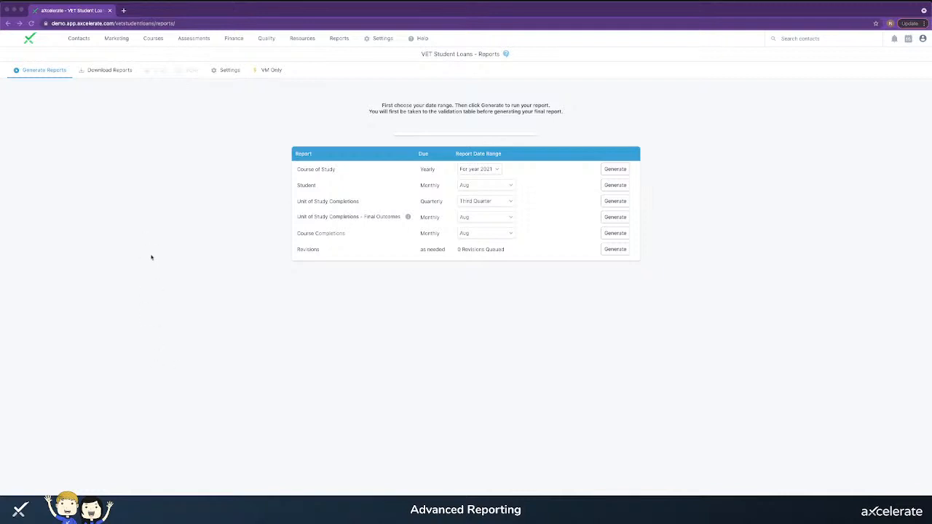
Search the Report Builder list for "module" and read the Module Enrolments report's description
{"action": "left_click", "coordinate": [338, 39]}
{"action": "left_click", "coordinate": [336, 59]}
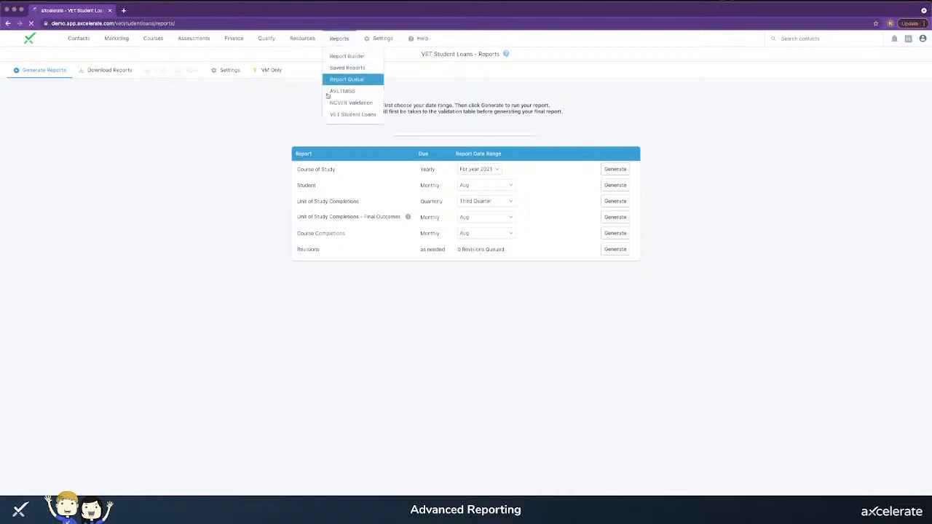
{"action": "left_click", "coordinate": [617, 109]}
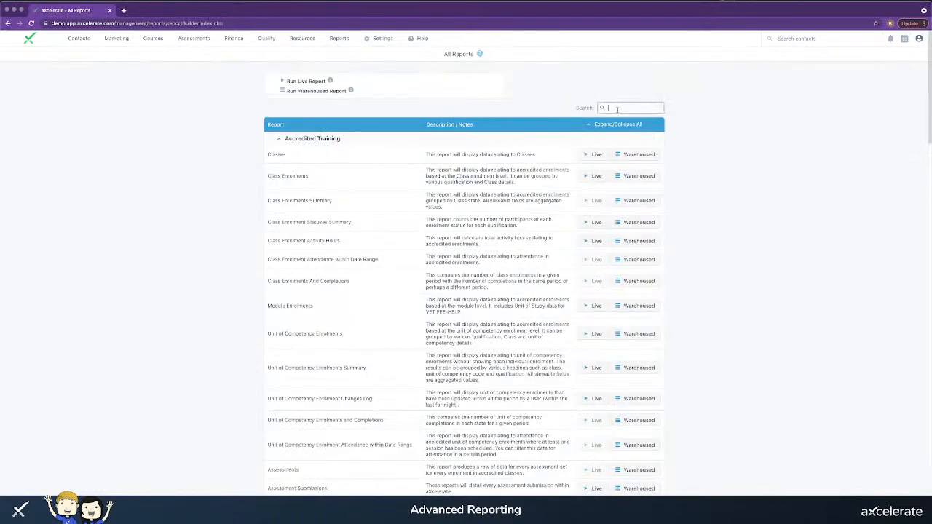
{"action": "type", "text": "n"}
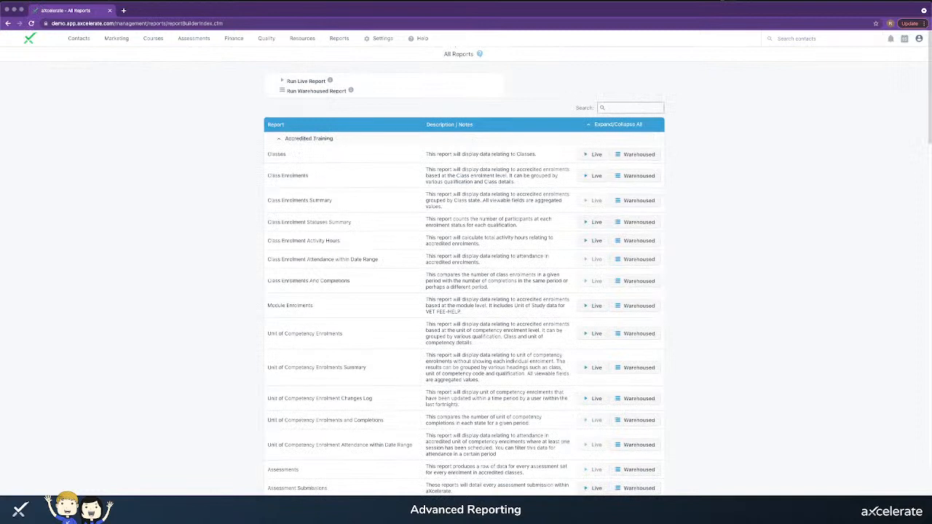
{"action": "type", "text": "module"}
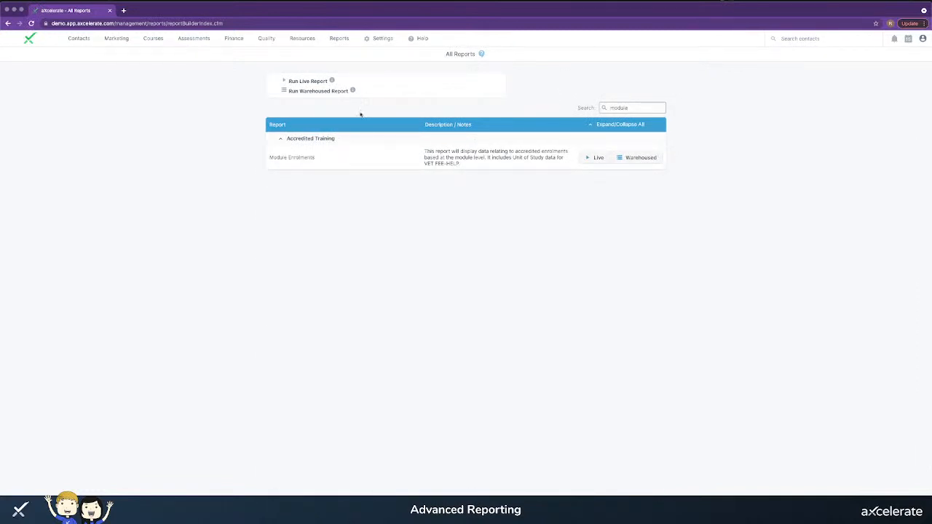
{"action": "left_click_drag", "start_coordinate": [269, 158], "coordinate": [322, 191]}
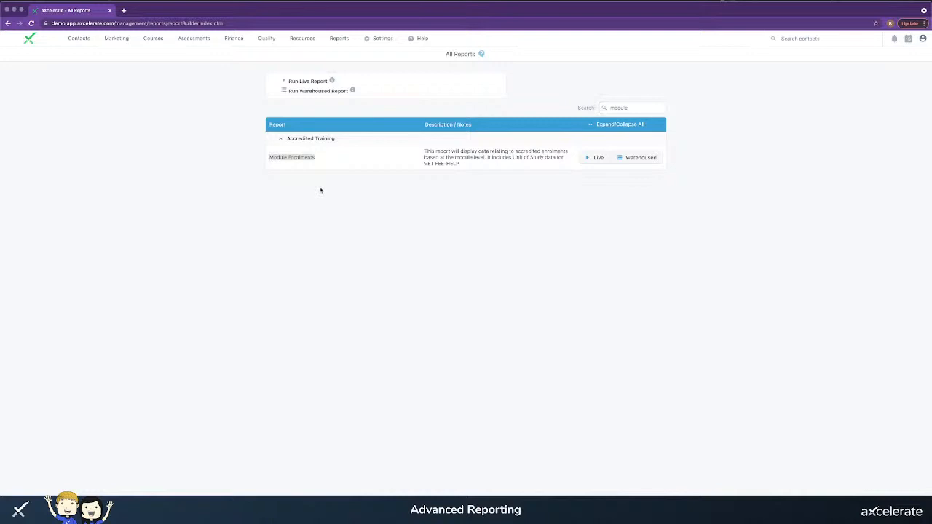
{"action": "left_click", "coordinate": [324, 195]}
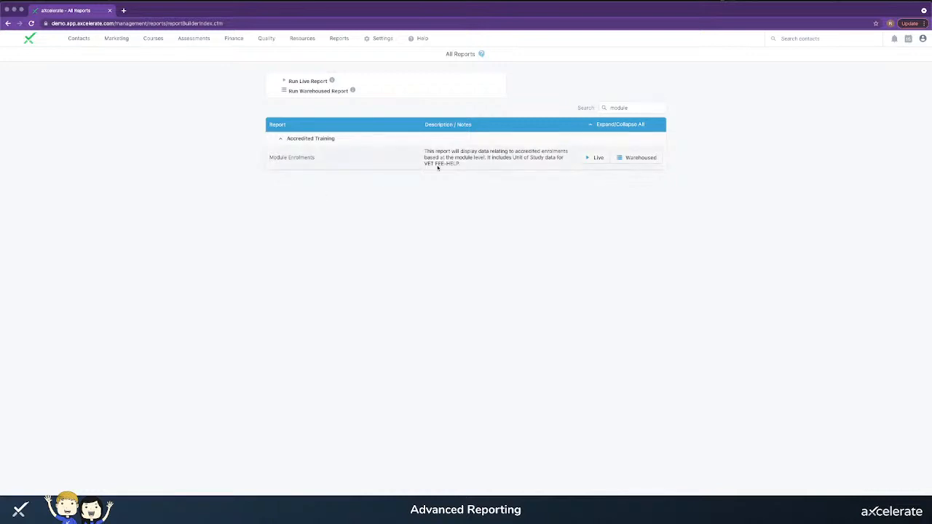
{"action": "left_click_drag", "start_coordinate": [424, 150], "coordinate": [446, 159]}
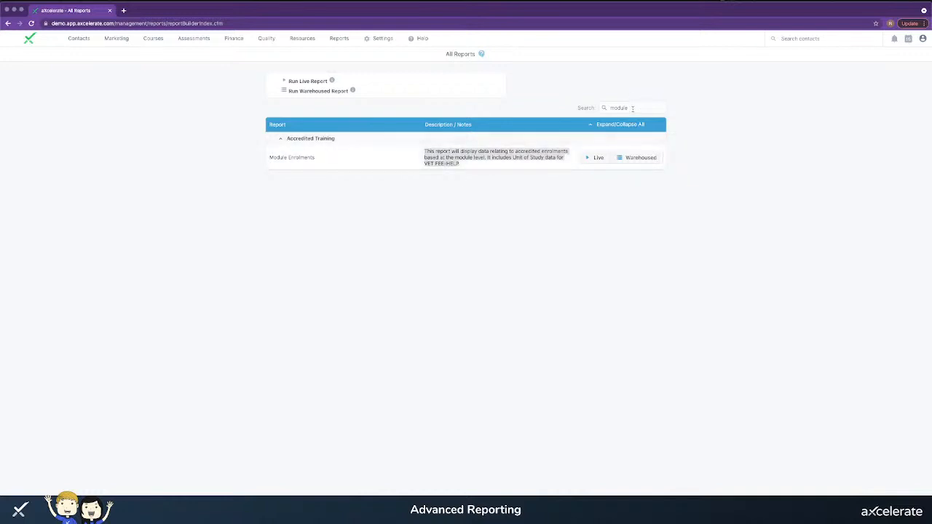
Clear the report search, collapse all categories, and open the warehoused Transactions report under Finance
{"action": "left_click", "coordinate": [598, 108]}
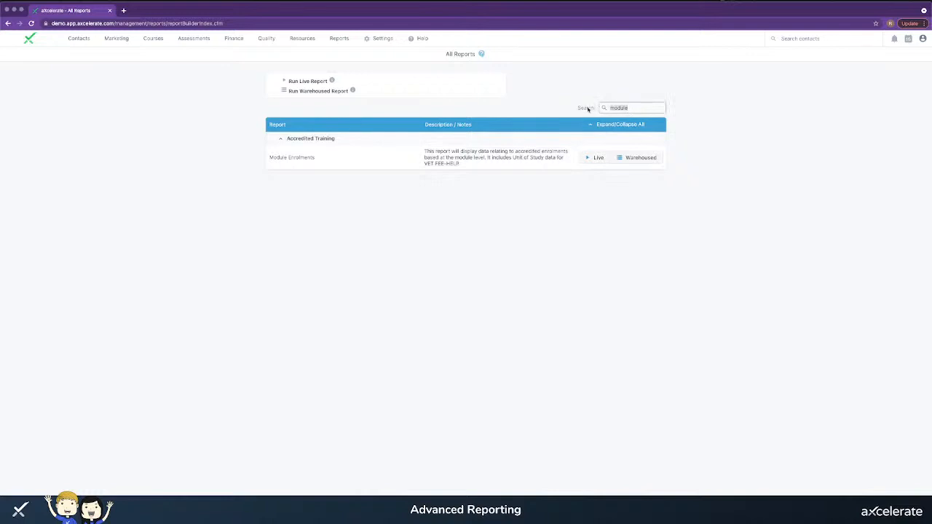
{"action": "key", "text": "BackSpace"}
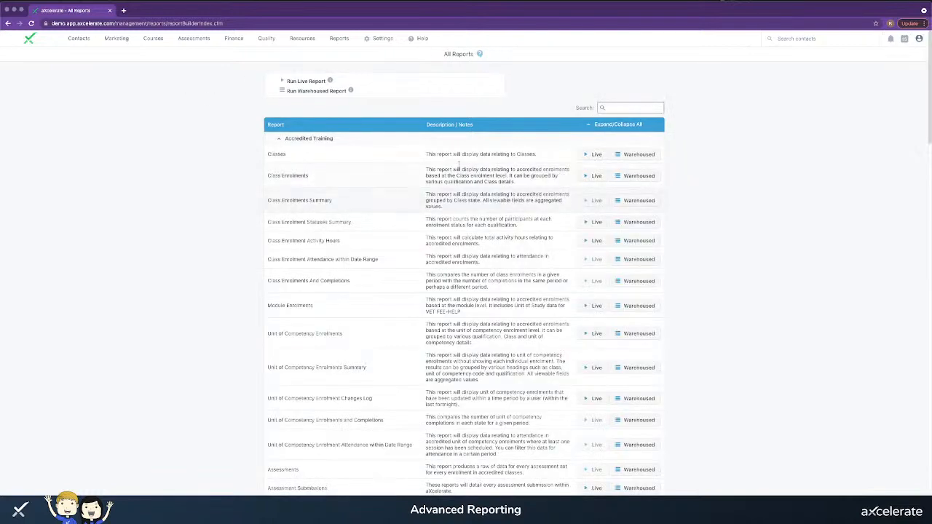
{"action": "left_click", "coordinate": [588, 127]}
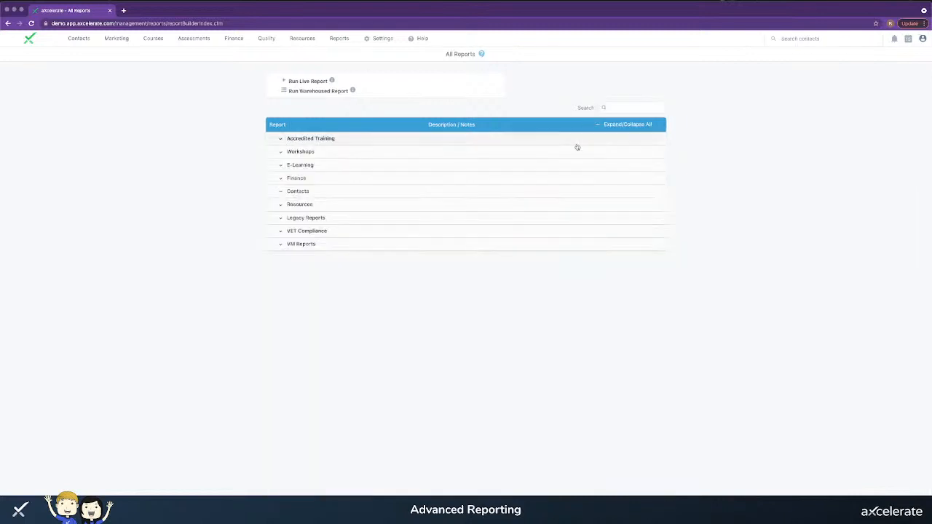
{"action": "left_click", "coordinate": [295, 178]}
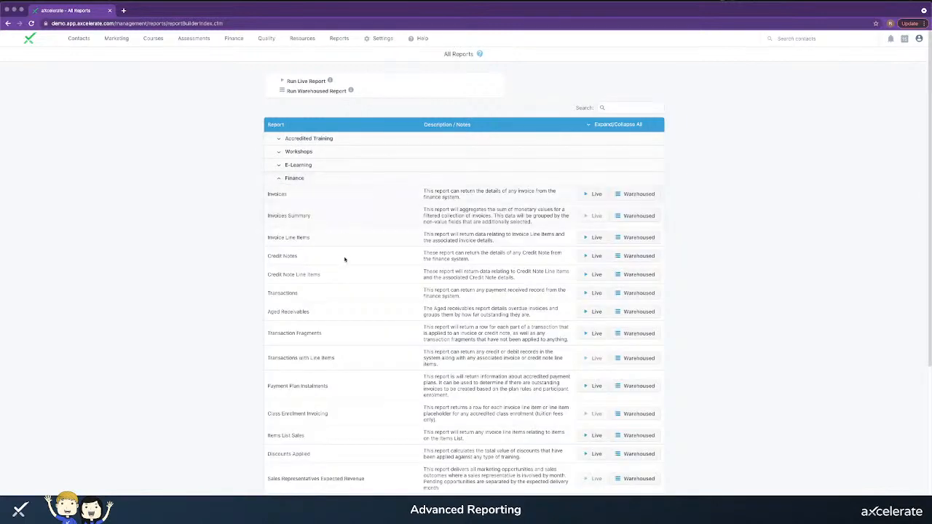
{"action": "left_click", "coordinate": [639, 293]}
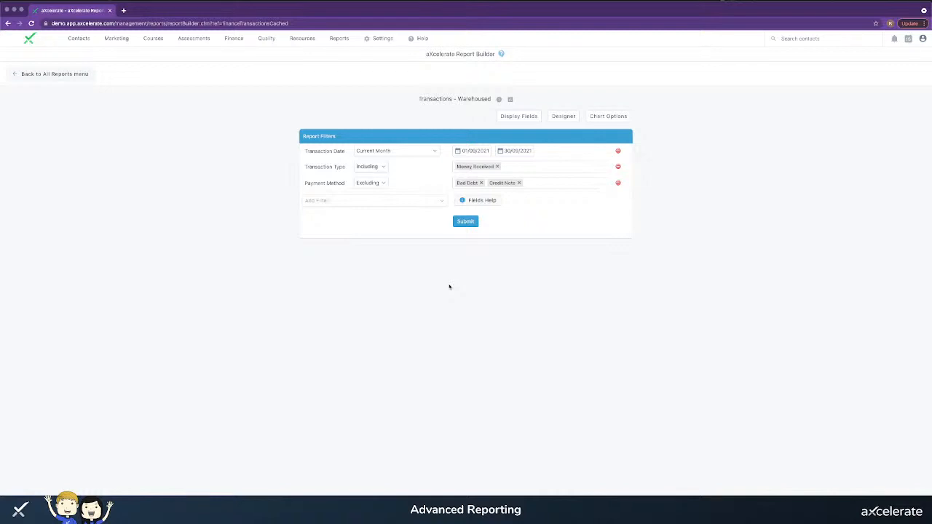
Remove the Transaction Type and Payment Method filters, set Transaction Date to Current Year, and run the report
{"action": "left_click", "coordinate": [617, 167]}
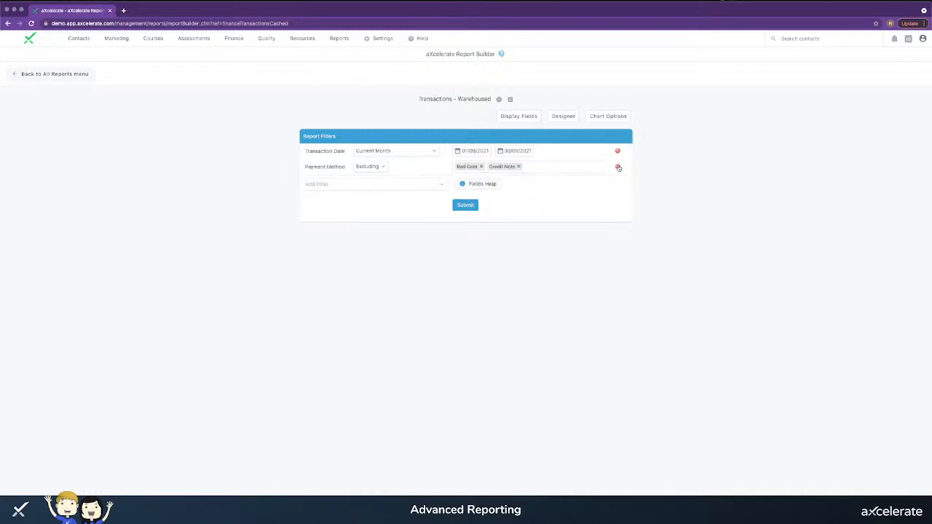
{"action": "left_click", "coordinate": [618, 168]}
{"action": "left_click", "coordinate": [429, 153]}
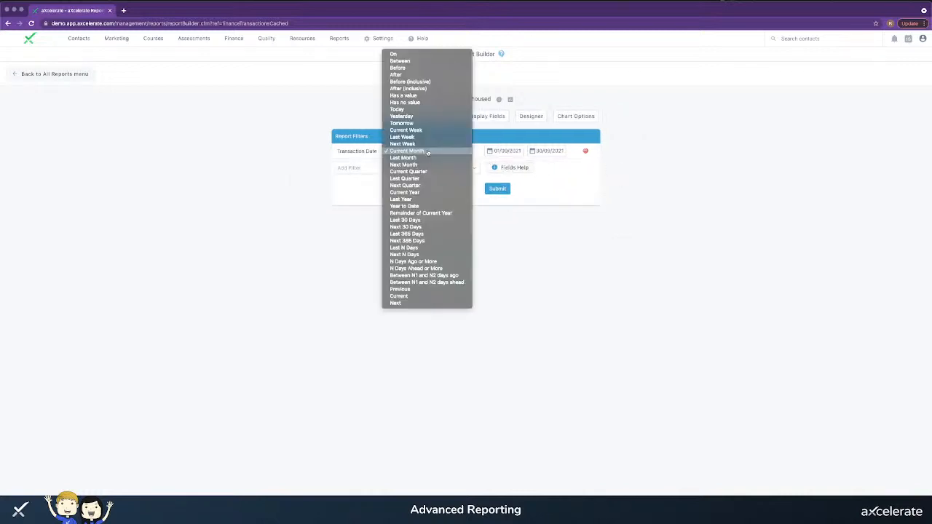
{"action": "left_click", "coordinate": [418, 192]}
{"action": "left_click", "coordinate": [506, 190]}
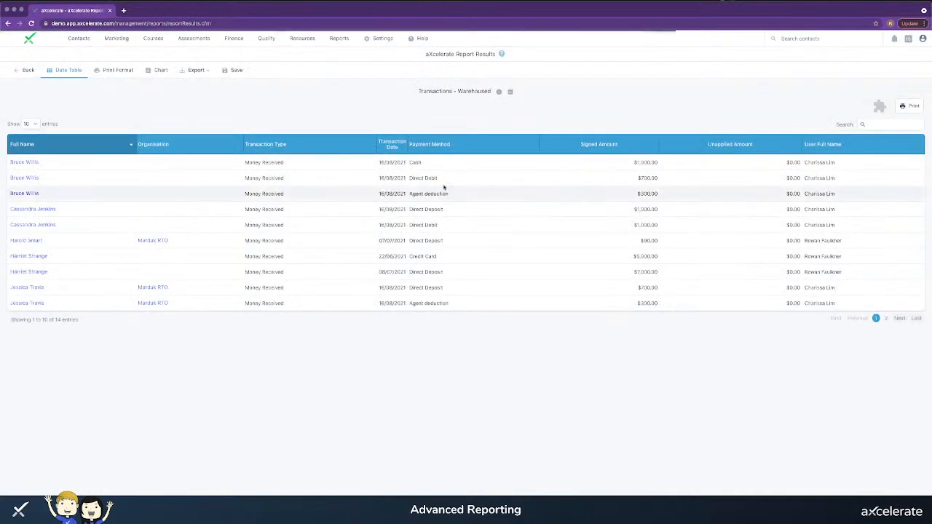
Export the Transactions report results as CSV and as Excel
{"action": "left_click", "coordinate": [195, 70]}
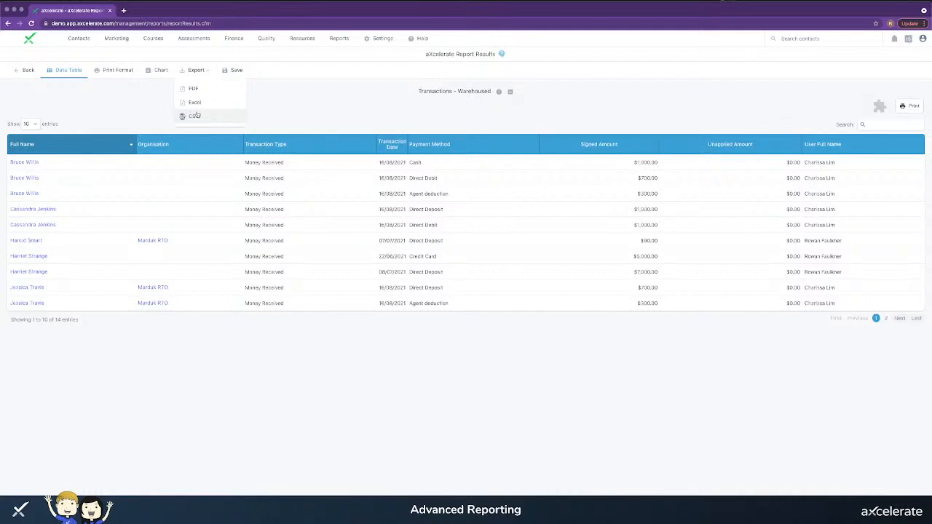
{"action": "left_click", "coordinate": [194, 116]}
{"action": "left_click", "coordinate": [196, 70]}
{"action": "left_click", "coordinate": [197, 103]}
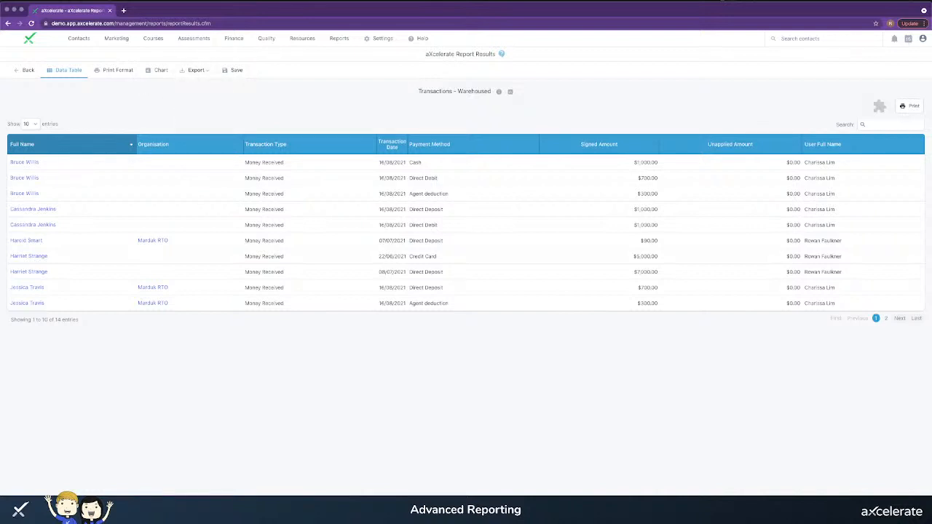